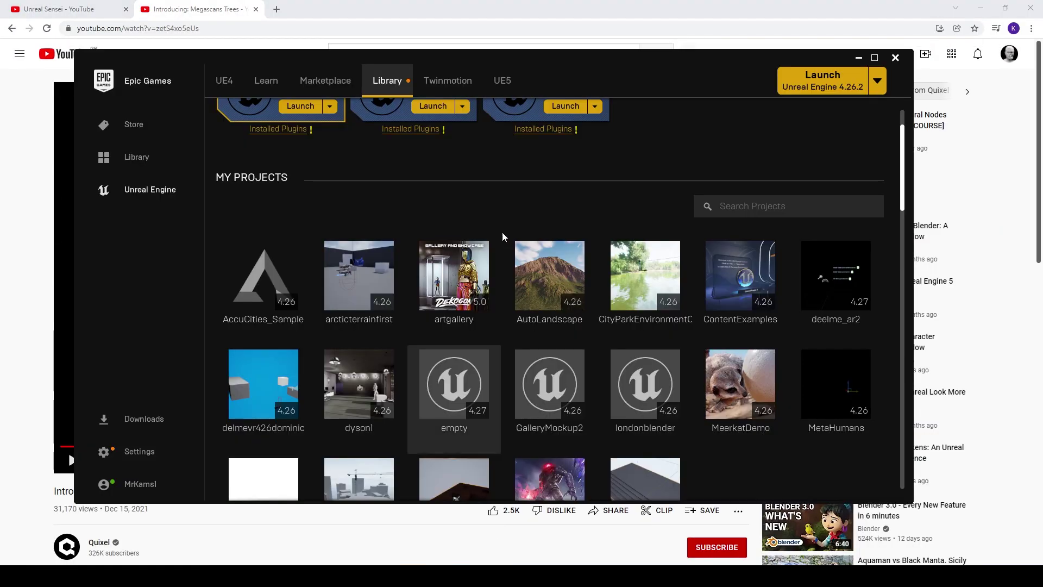
Maximise the launcher and show the Marketplace's free Quixel Megascans listing
{"action": "scroll", "coordinate": [514, 199], "scroll_direction": "up", "scroll_amount": 3}
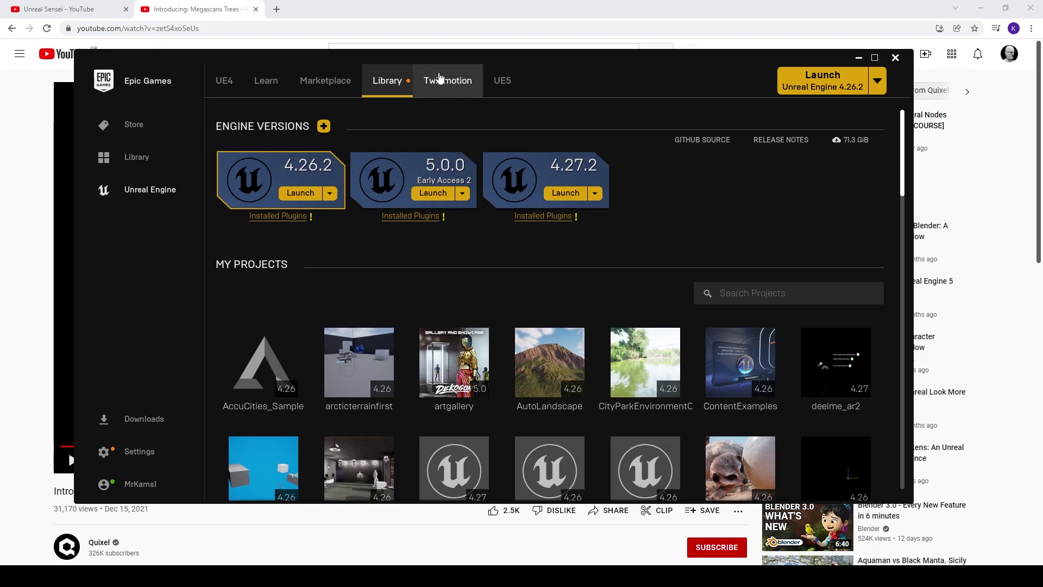
{"action": "left_click", "coordinate": [326, 82]}
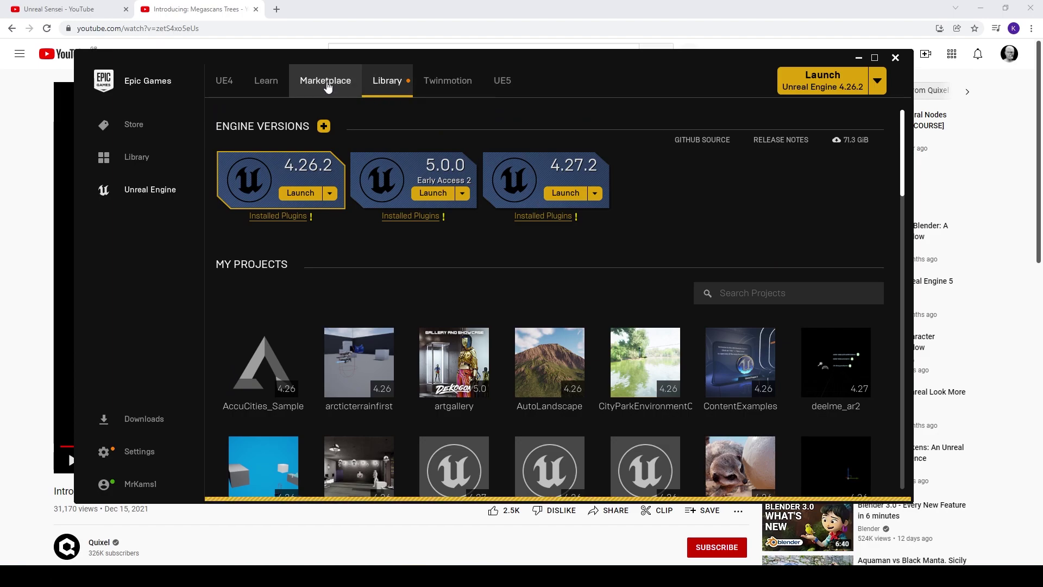
{"action": "left_click", "coordinate": [875, 57]}
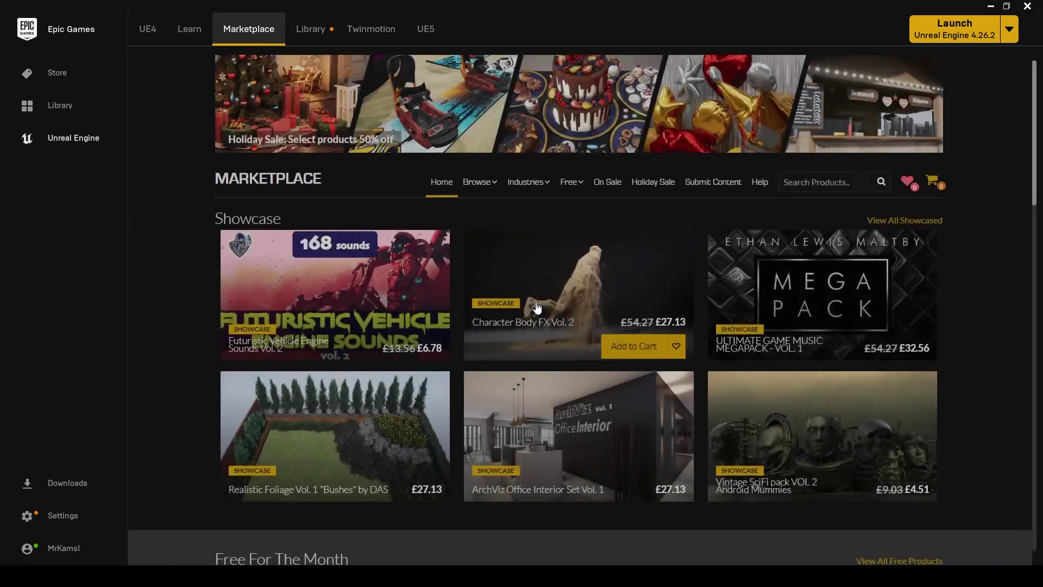
{"action": "mouse_move", "coordinate": [575, 186]}
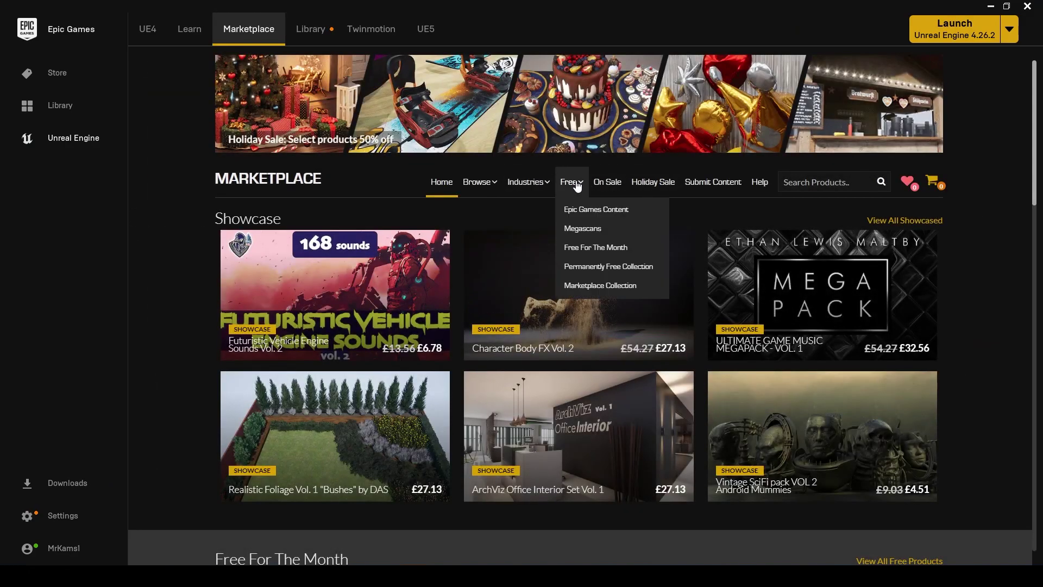
{"action": "left_click", "coordinate": [590, 231]}
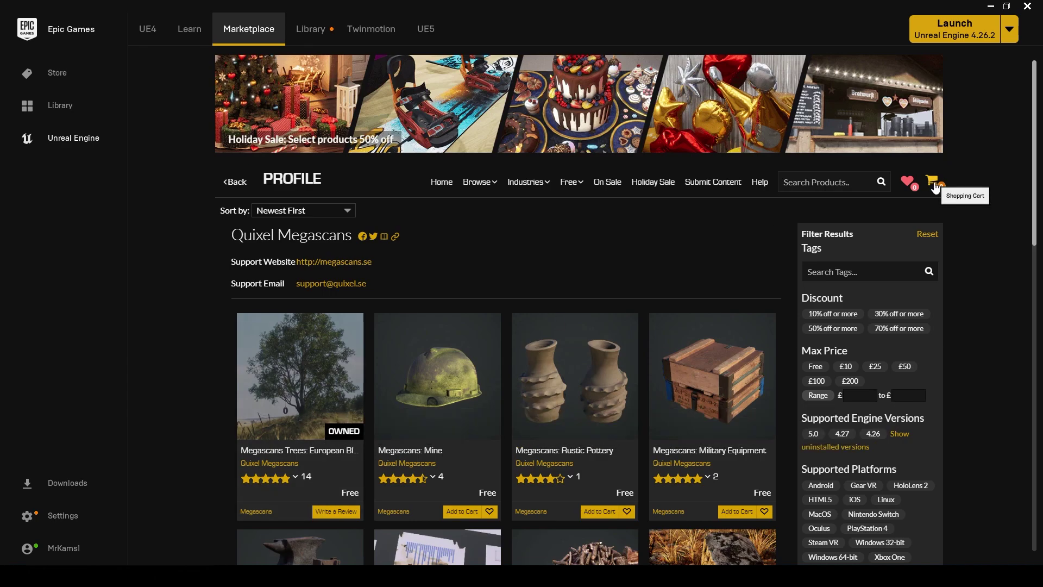
In the Library vault, start adding Megascans Trees: European to the AutoLandscape project
{"action": "left_click", "coordinate": [310, 30]}
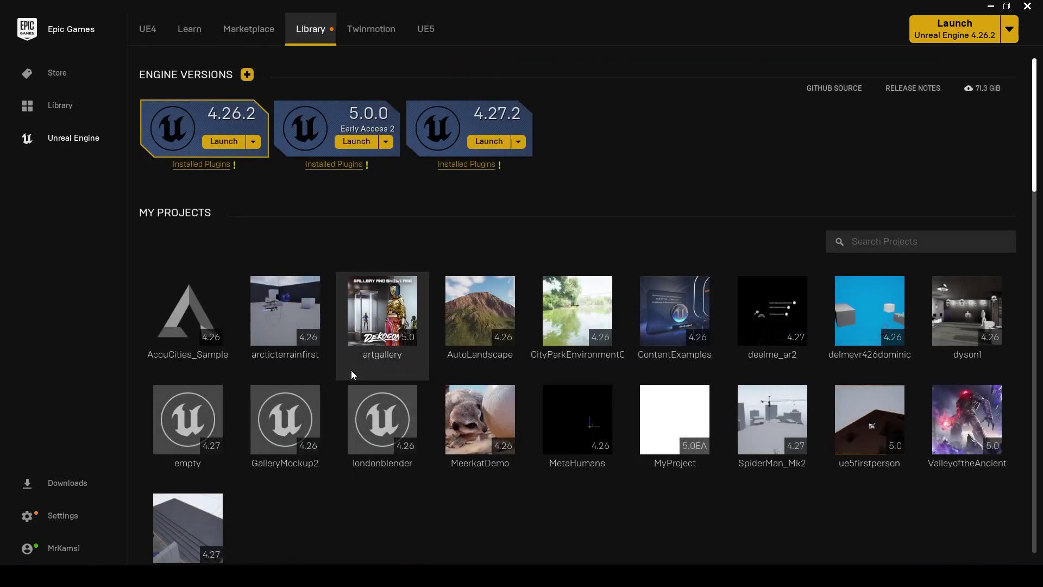
{"action": "scroll", "coordinate": [359, 365], "scroll_direction": "down", "scroll_amount": 6}
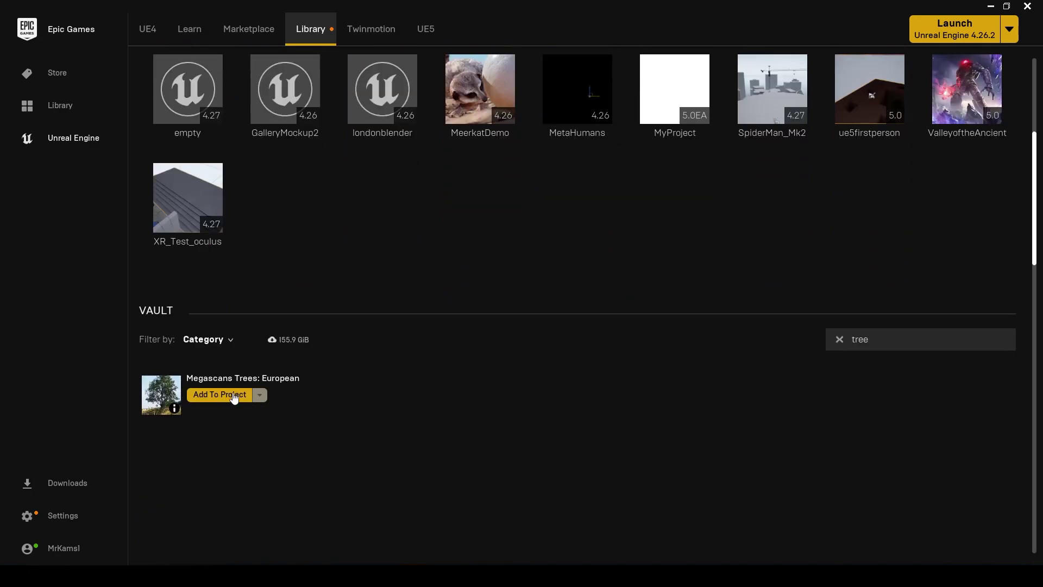
{"action": "left_click", "coordinate": [888, 340]}
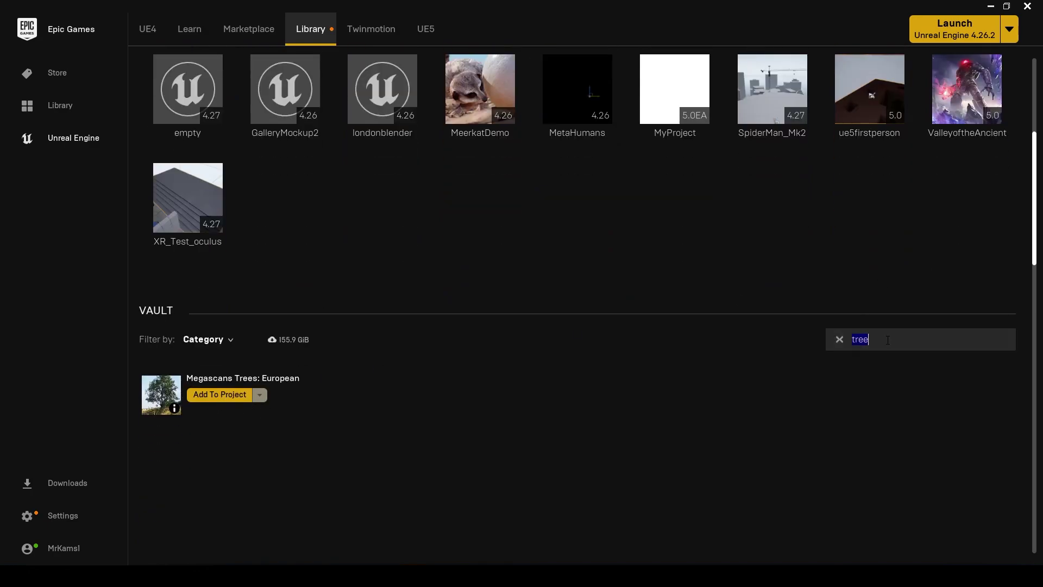
{"action": "left_click", "coordinate": [213, 398]}
{"action": "left_click", "coordinate": [612, 239]}
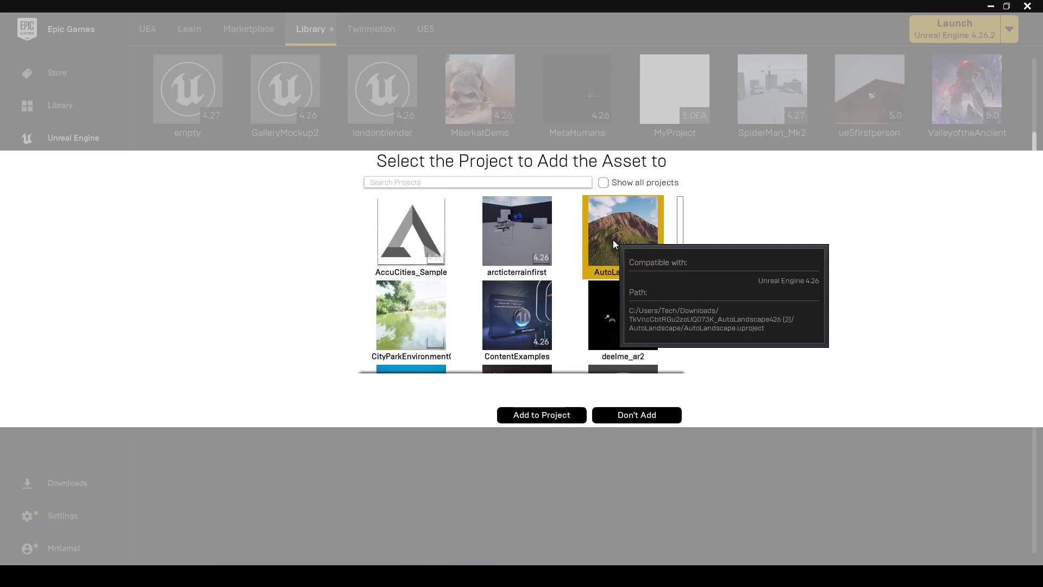
Confirm adding Megascans Trees: European to AutoLandscape and wait while it downloads and verifies
{"action": "left_click", "coordinate": [556, 414]}
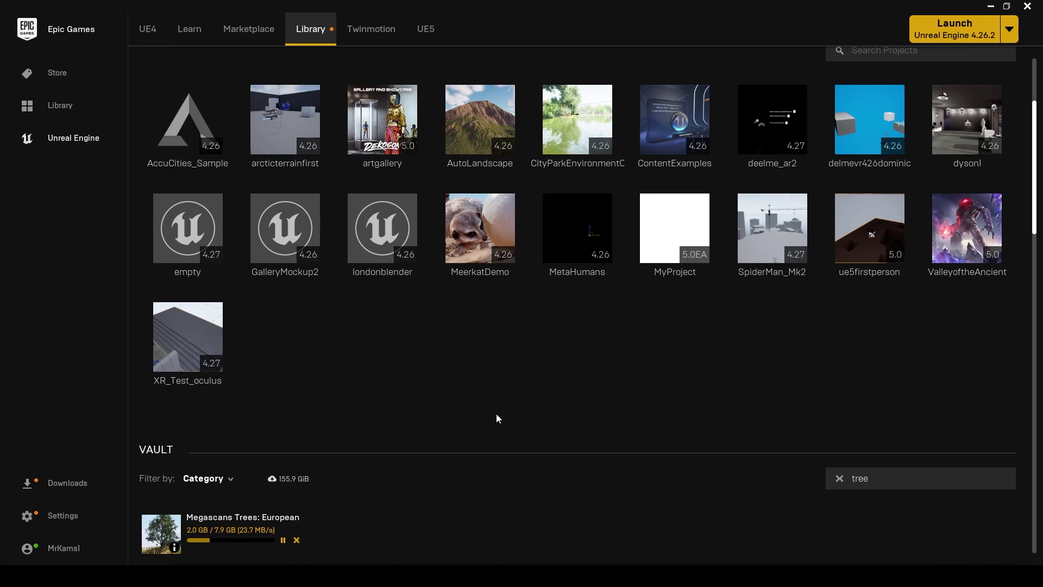
{"action": "scroll", "coordinate": [380, 404], "scroll_direction": "down", "scroll_amount": 2}
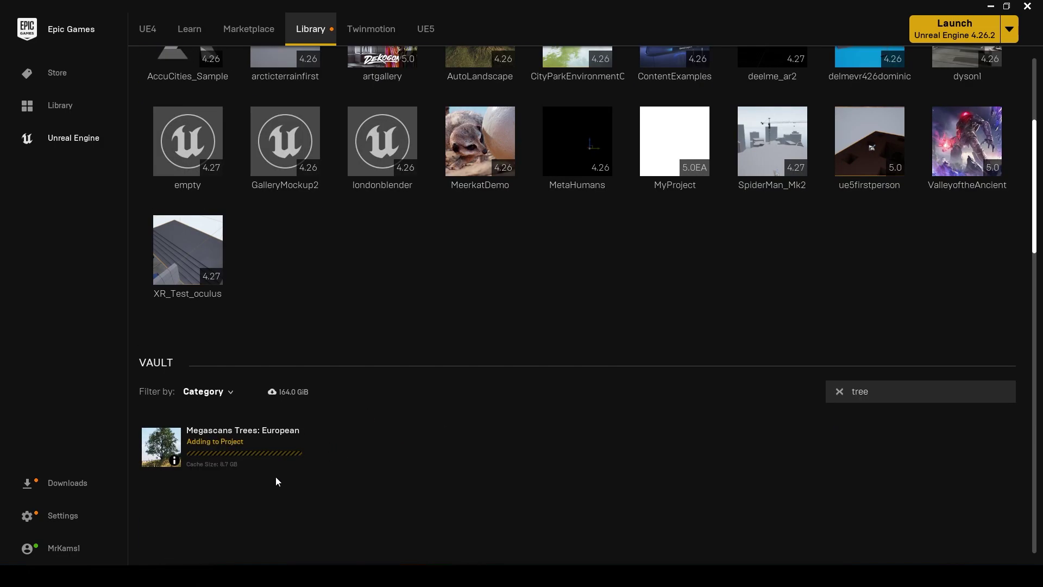
{"action": "mouse_move", "coordinate": [175, 465]}
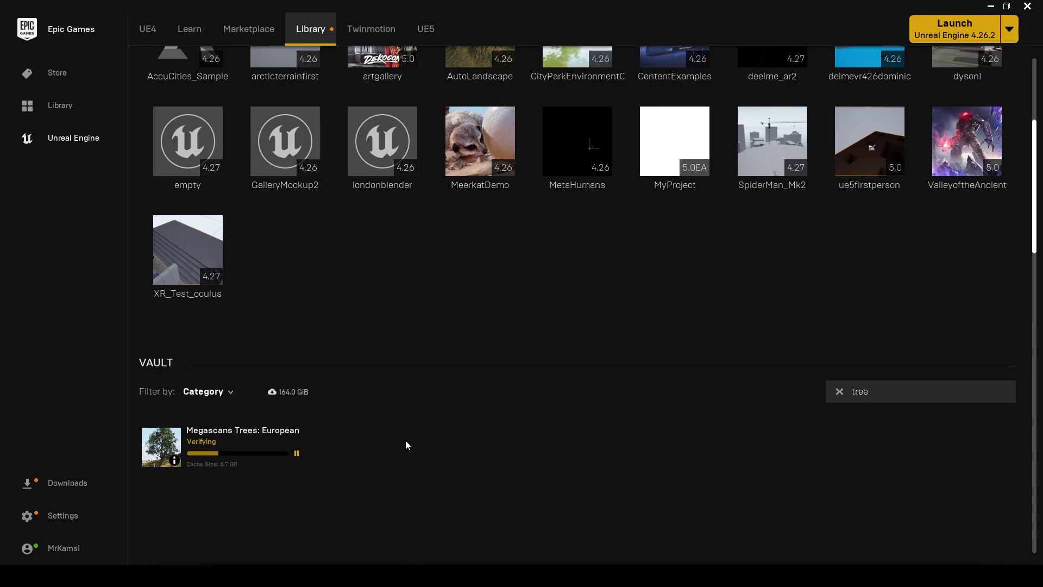
{"action": "scroll", "coordinate": [391, 376], "scroll_direction": "up", "scroll_amount": 5}
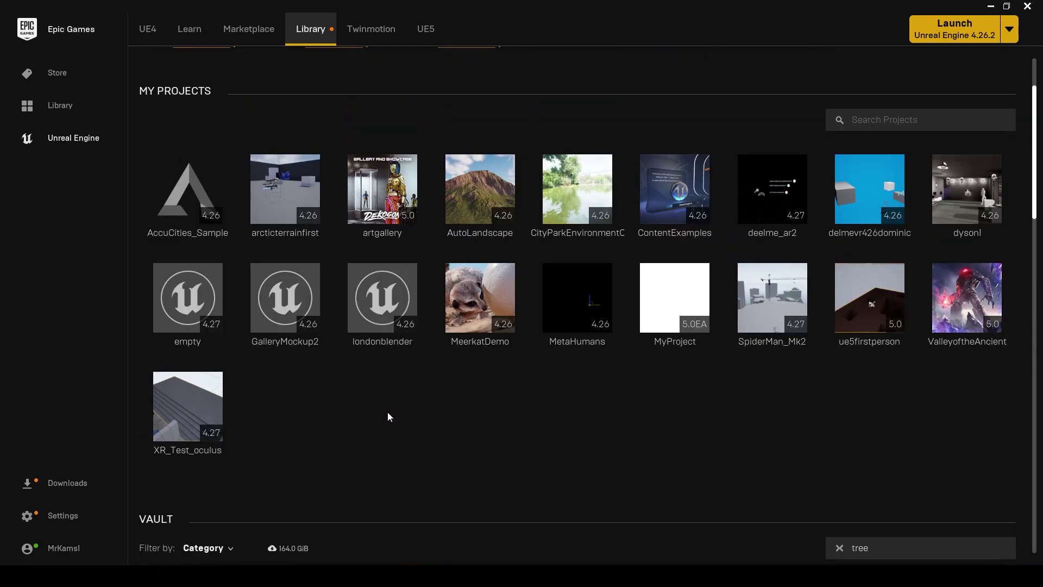
{"action": "scroll", "coordinate": [380, 169], "scroll_direction": "up", "scroll_amount": 1}
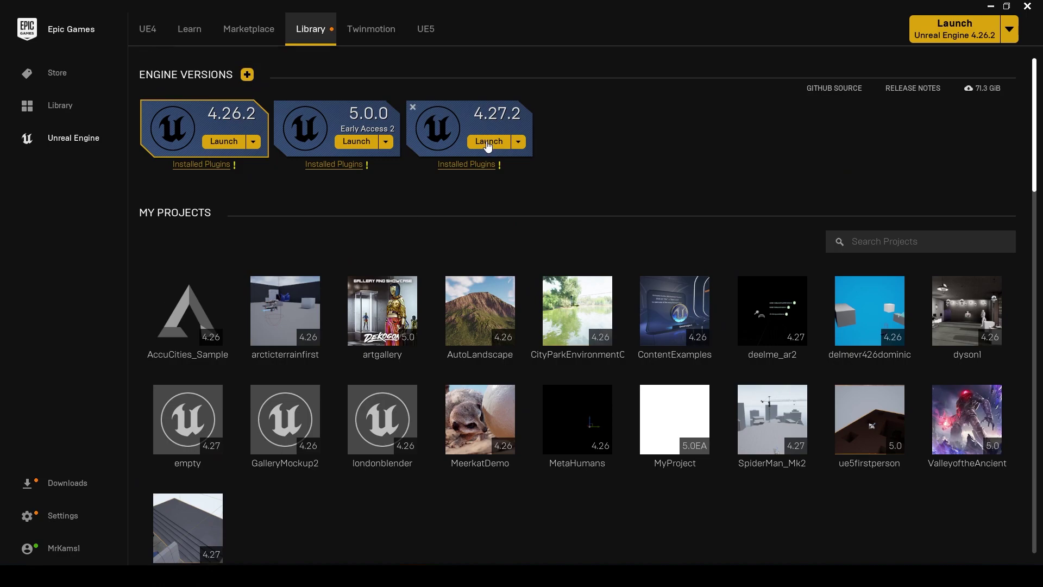
{"action": "scroll", "coordinate": [476, 313], "scroll_direction": "down", "scroll_amount": 3}
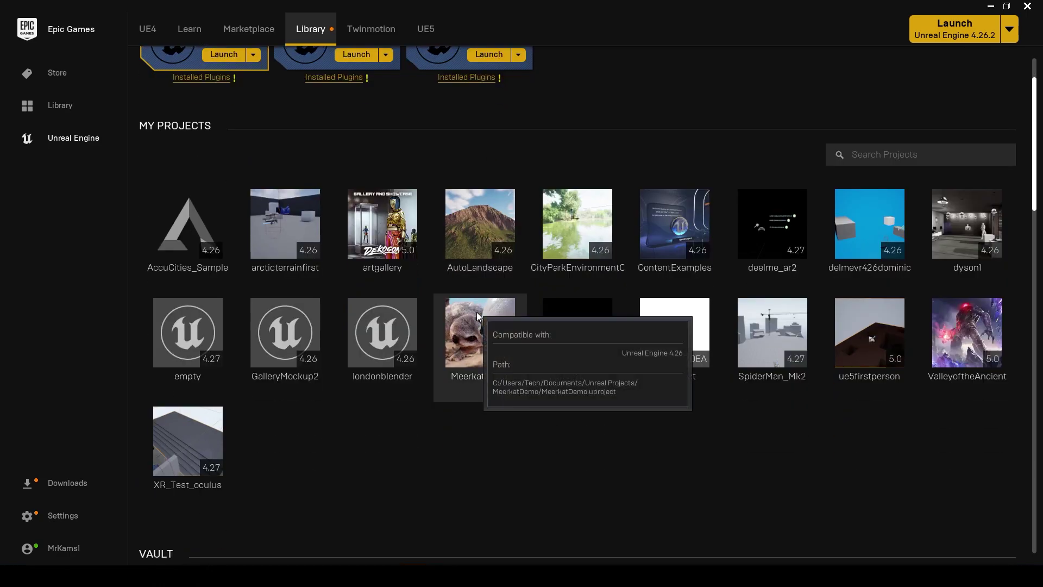
{"action": "scroll", "coordinate": [478, 315], "scroll_direction": "down", "scroll_amount": 2}
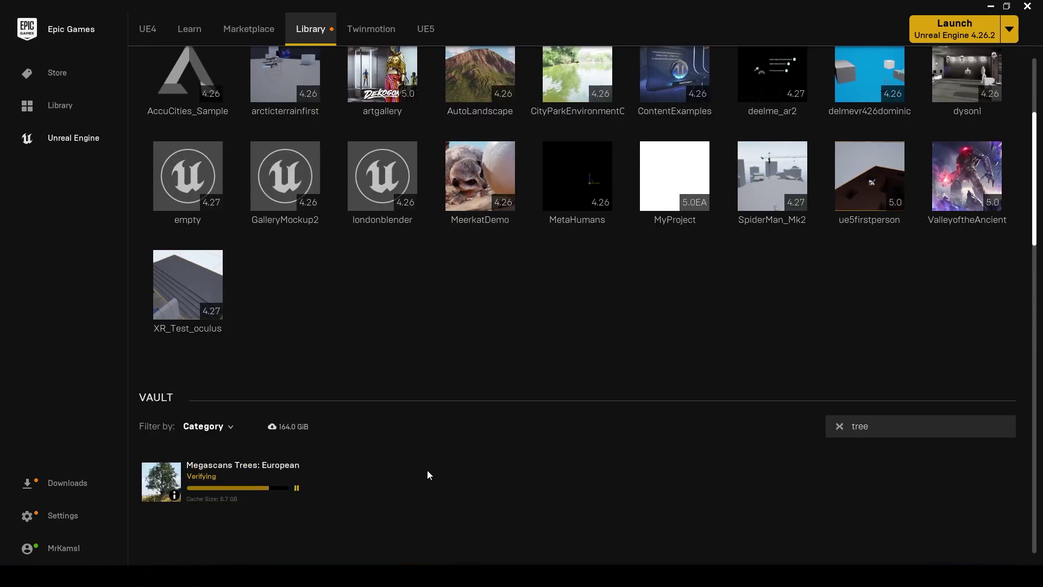
{"action": "scroll", "coordinate": [475, 159], "scroll_direction": "up", "scroll_amount": 2}
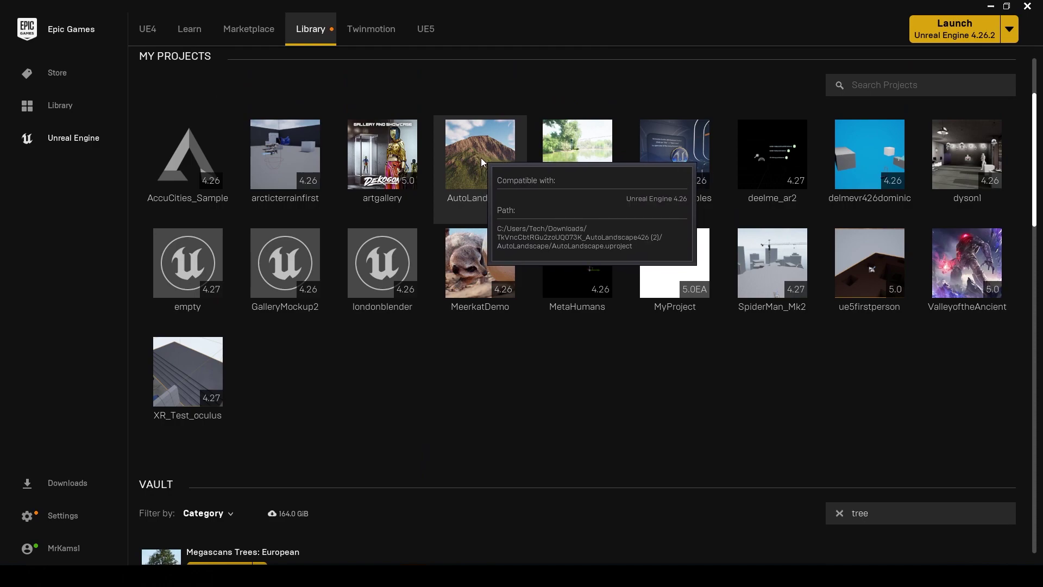
Launch the AutoLandscape project from My Projects in Unreal Editor
{"action": "left_click", "coordinate": [481, 158]}
{"action": "double_click", "coordinate": [481, 157]}
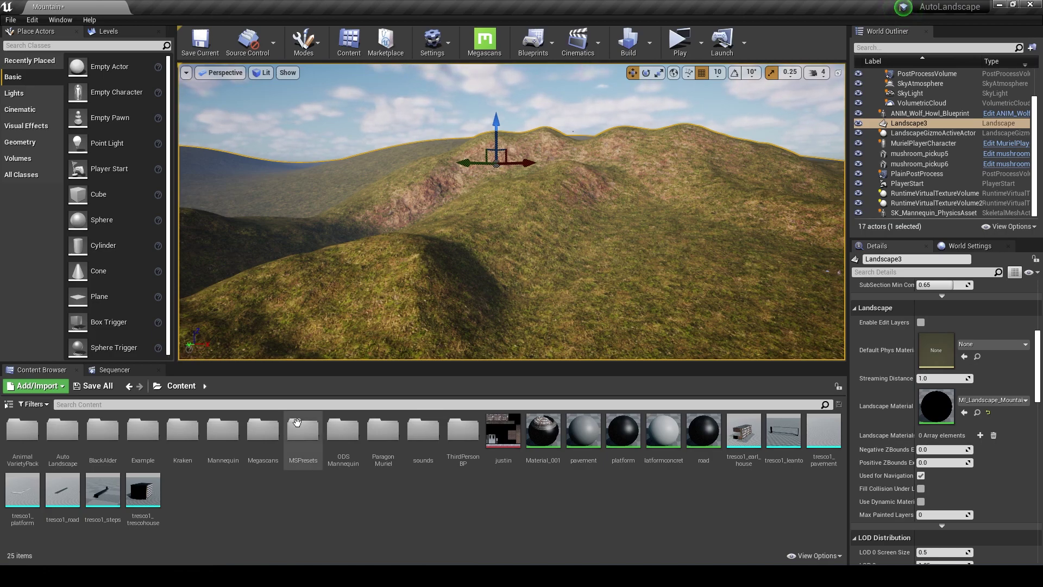
Open BlackAlder_Asset_Zoo from BlackAlder > Maps, discarding unsaved changes
{"action": "double_click", "coordinate": [103, 430]}
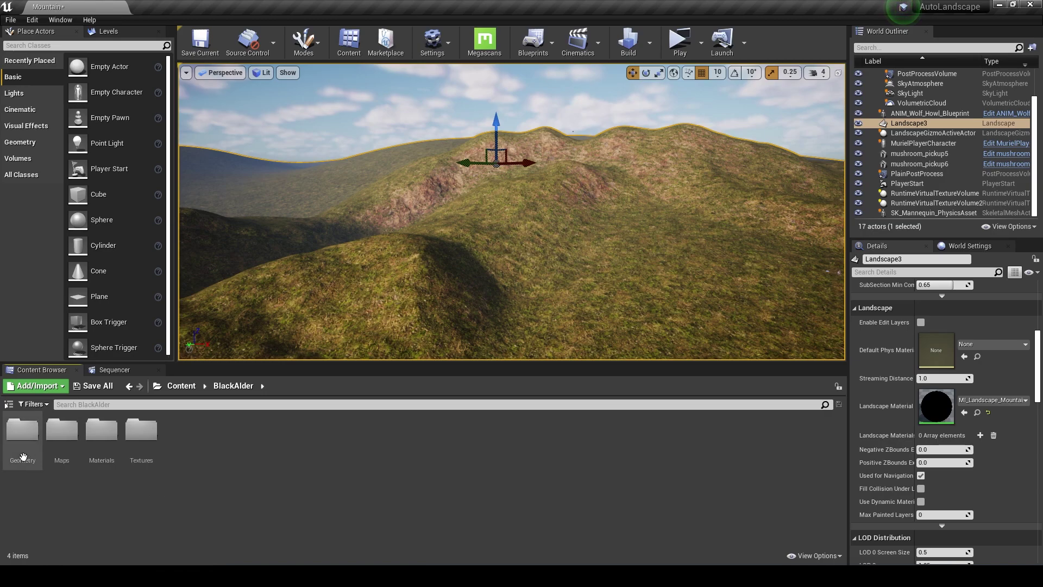
{"action": "double_click", "coordinate": [61, 430]}
{"action": "double_click", "coordinate": [63, 434]}
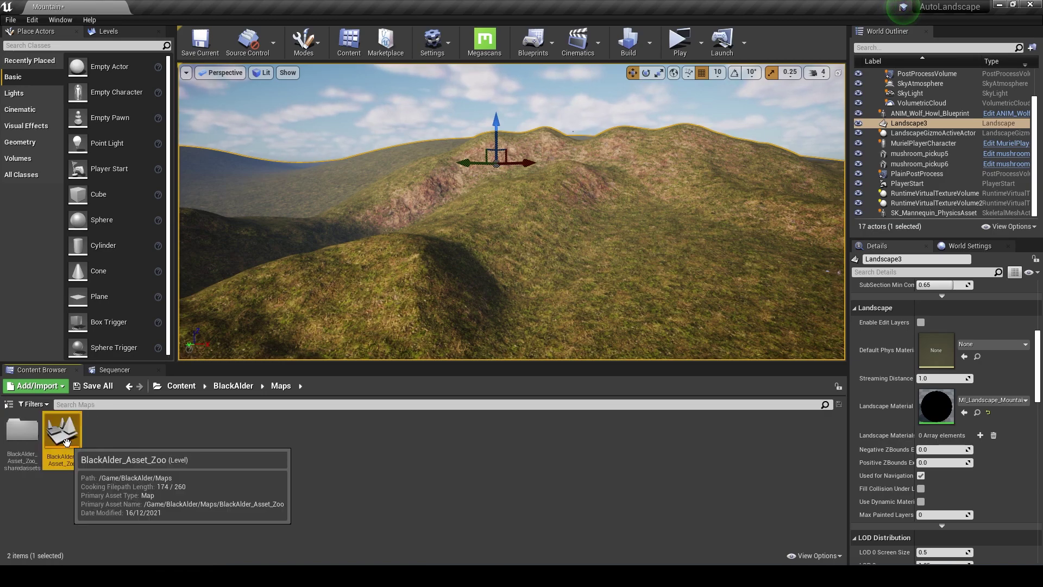
{"action": "left_click", "coordinate": [623, 387]}
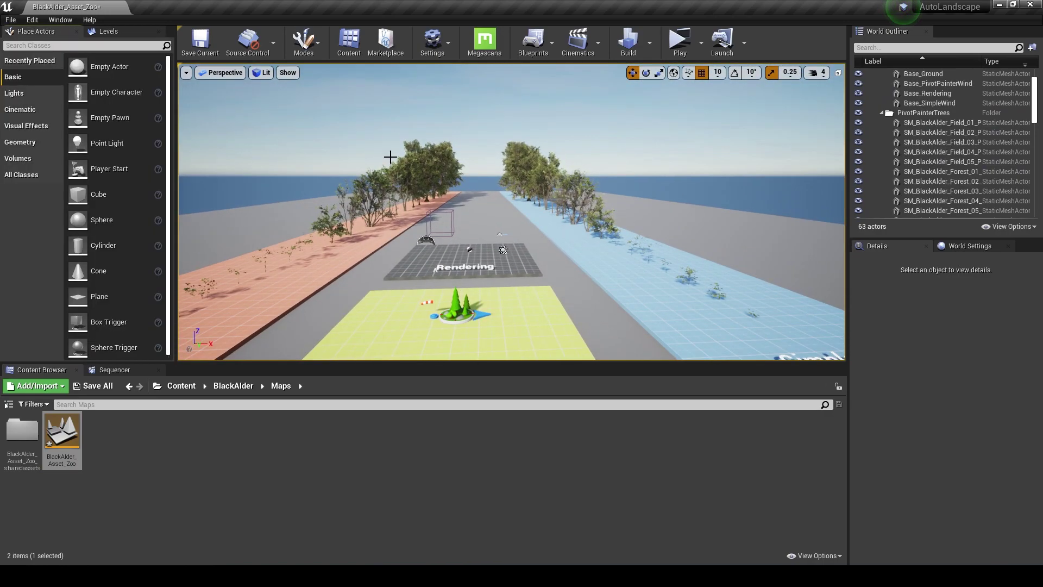
Select BP_GlobalFoliageActor, then fly through the tree fields in a standalone play session
{"action": "right_click_drag", "start_coordinate": [391, 156], "coordinate": [410, 193]}
{"action": "scroll", "coordinate": [409, 195], "scroll_direction": "down", "scroll_amount": 6}
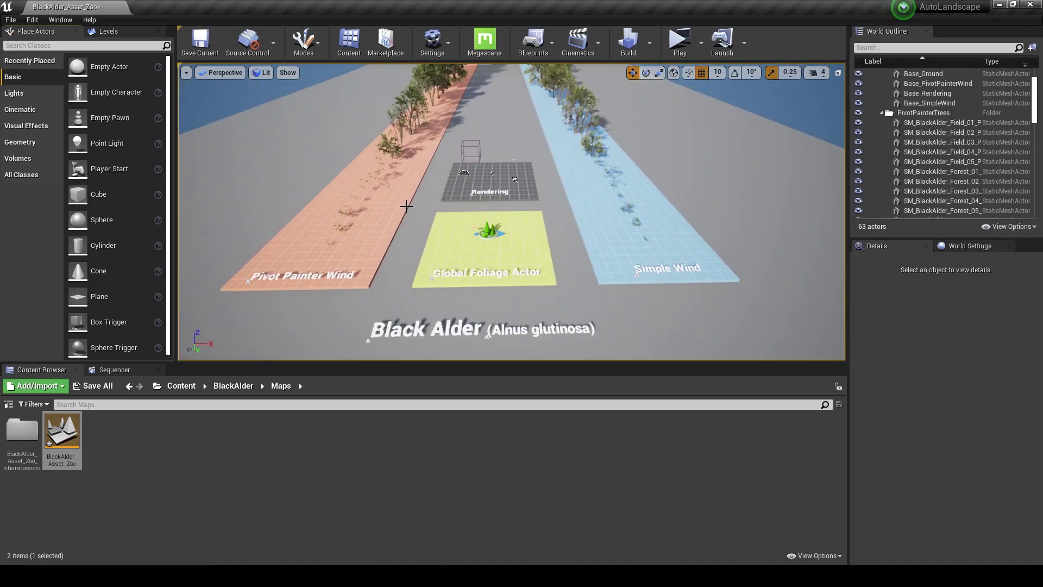
{"action": "mouse_move", "coordinate": [491, 233]}
{"action": "right_mouse_down"}
{"action": "mouse_move", "coordinate": [494, 219]}
{"action": "mouse_move", "coordinate": [485, 240]}
{"action": "right_mouse_up"}
{"action": "left_click", "coordinate": [514, 218]}
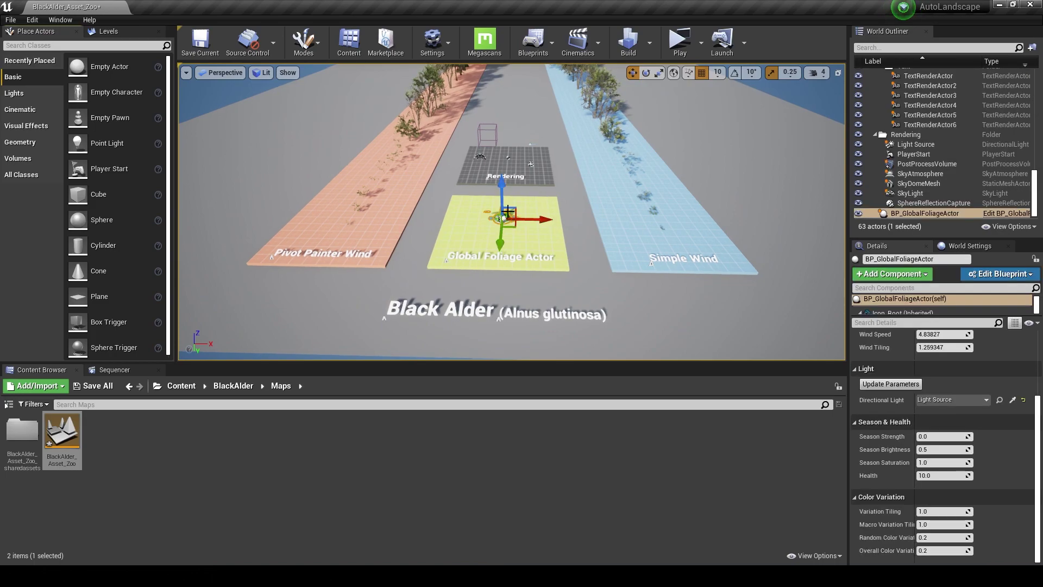
{"action": "right_click_drag", "start_coordinate": [516, 216], "coordinate": [502, 254]}
{"action": "left_click", "coordinate": [679, 41]}
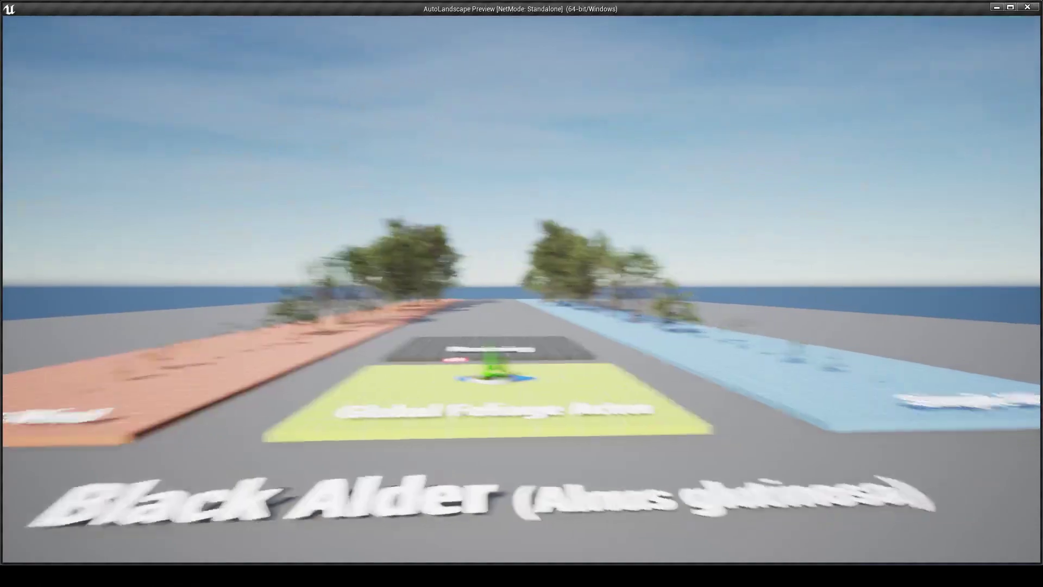
{"action": "key", "text": "w"}
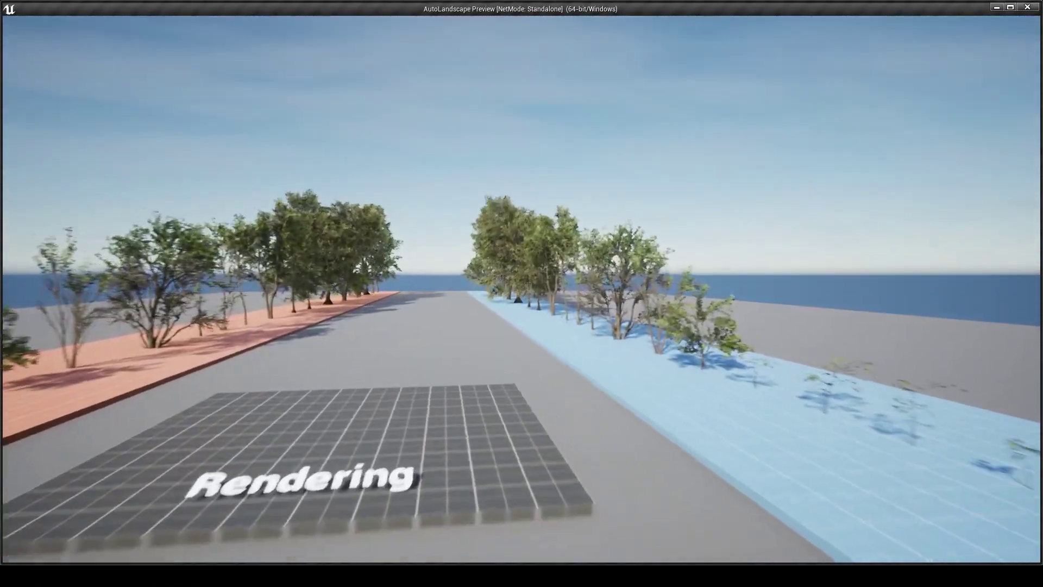
{"action": "key", "text": "w"}
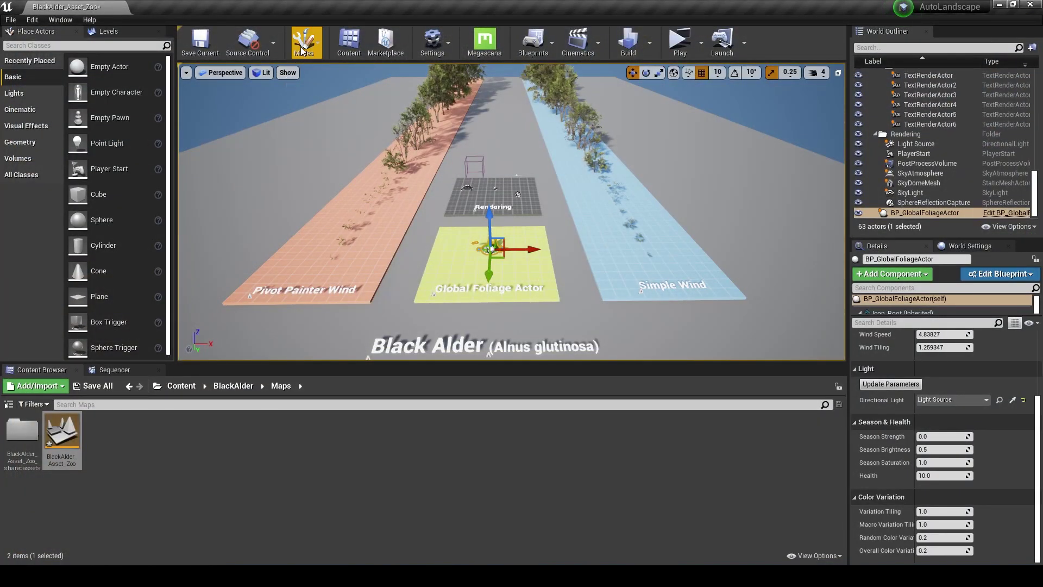
In Landscape mode, create a new landscape using the MI_Landscape_Mountain material
{"action": "left_click", "coordinate": [301, 47]}
{"action": "left_click", "coordinate": [318, 90]}
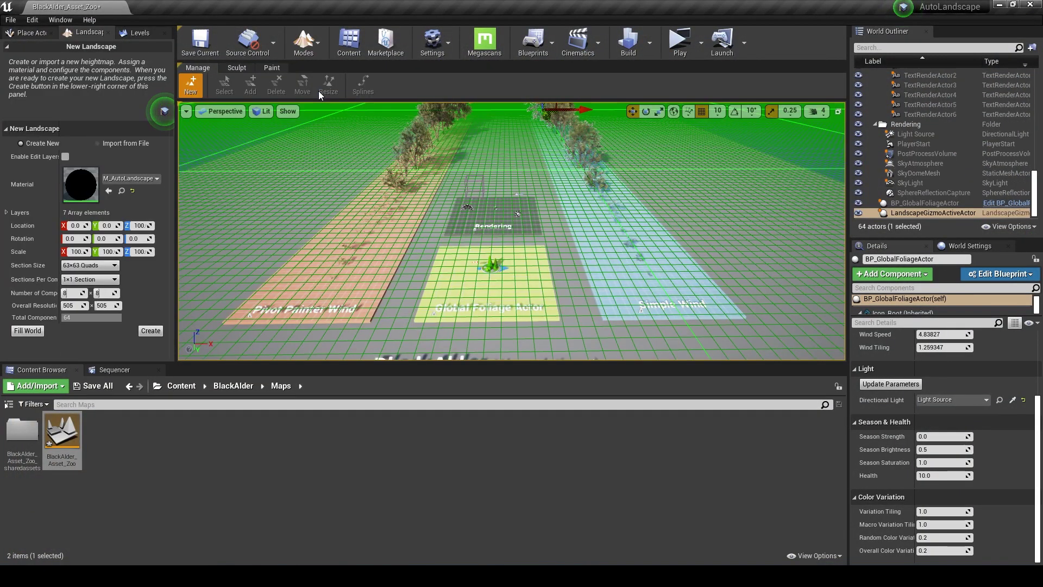
{"action": "left_click", "coordinate": [139, 178]}
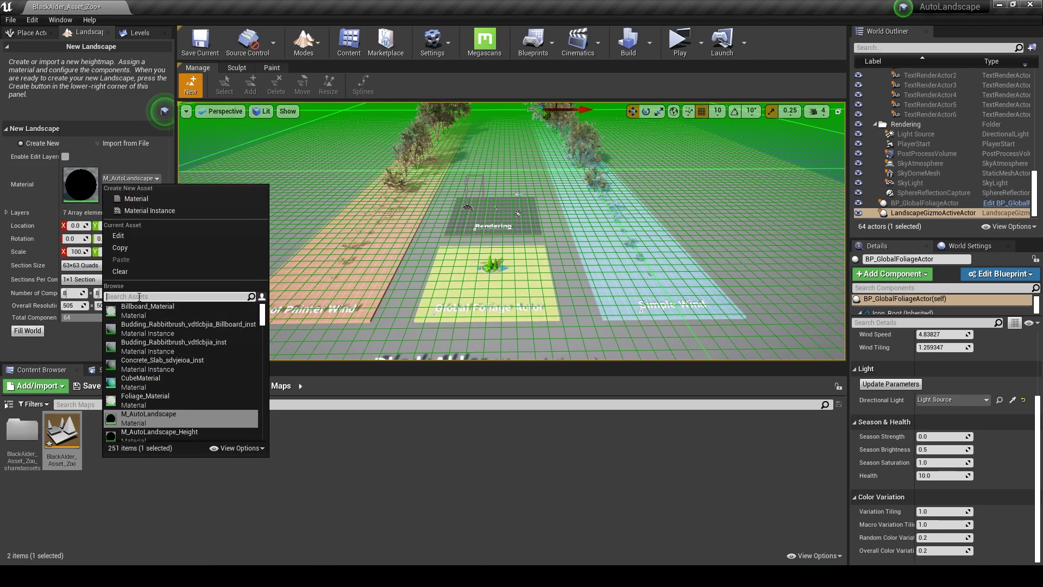
{"action": "type", "text": "mount"}
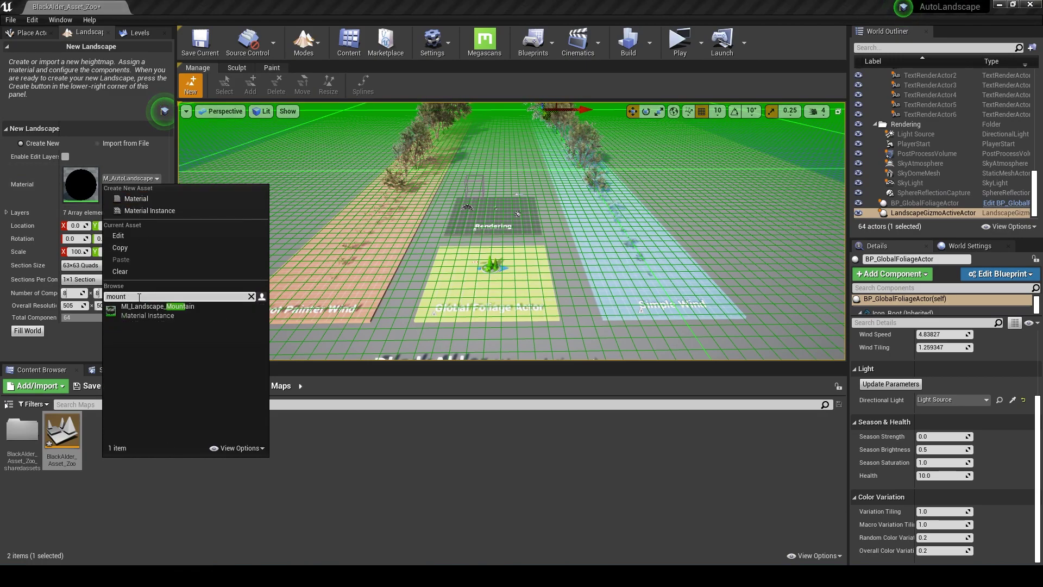
{"action": "left_click", "coordinate": [144, 306]}
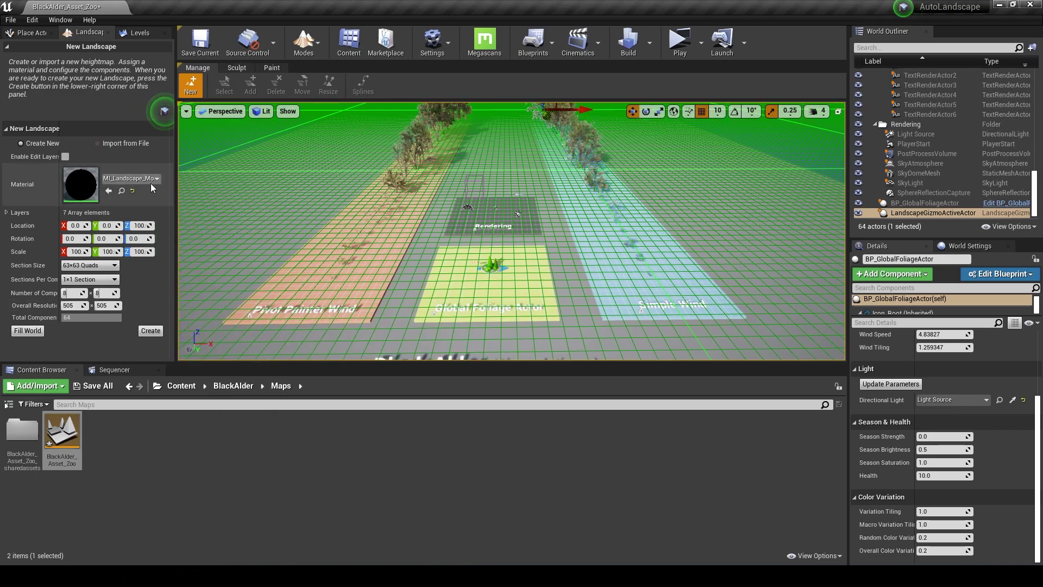
{"action": "left_click", "coordinate": [311, 55]}
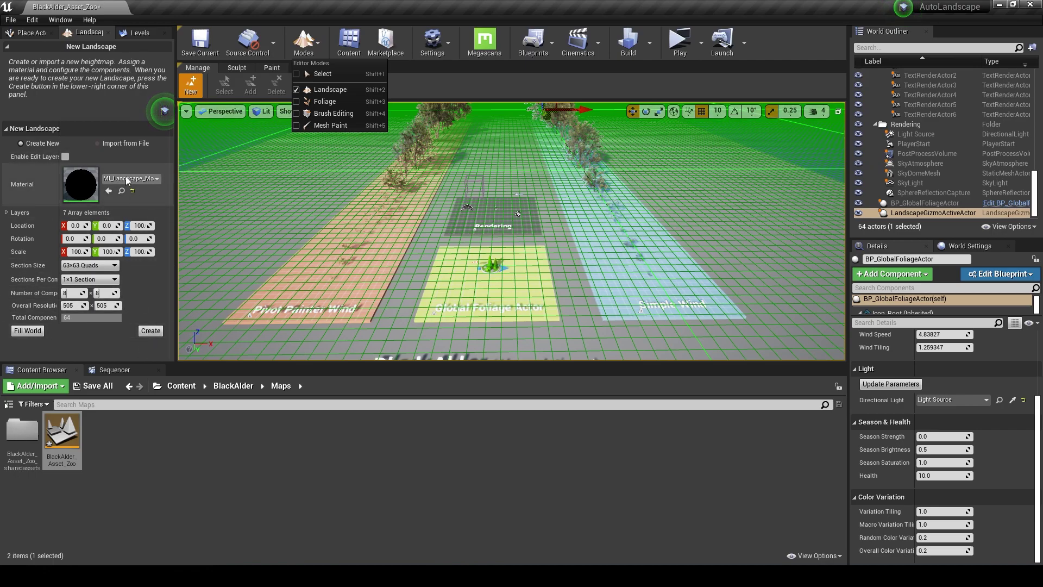
{"action": "left_click", "coordinate": [152, 332]}
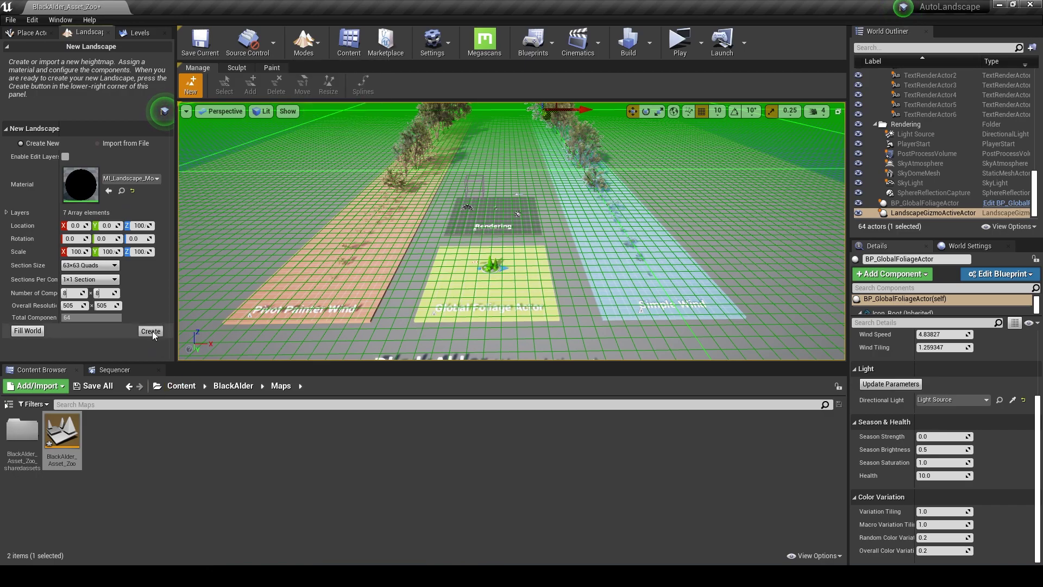
{"action": "mouse_move", "coordinate": [256, 274]}
{"action": "right_mouse_down"}
{"action": "mouse_move", "coordinate": [242, 237]}
{"action": "mouse_move", "coordinate": [220, 223]}
{"action": "right_mouse_up"}
Assign Material_Blend, Material_A and Material_B their matching LayerInfo assets on the Paint tab
{"action": "left_click", "coordinate": [268, 67]}
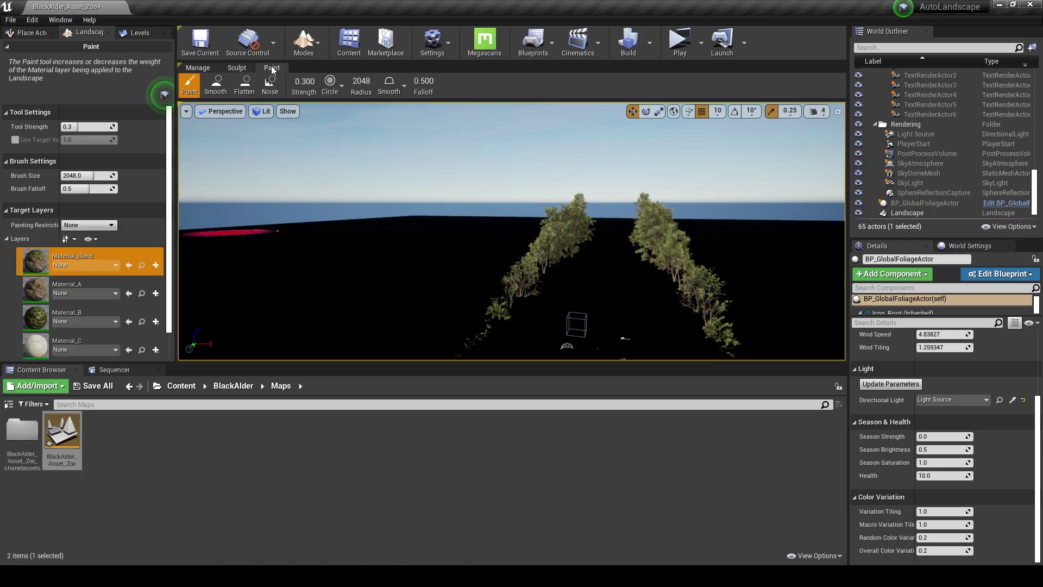
{"action": "left_click", "coordinate": [97, 265]}
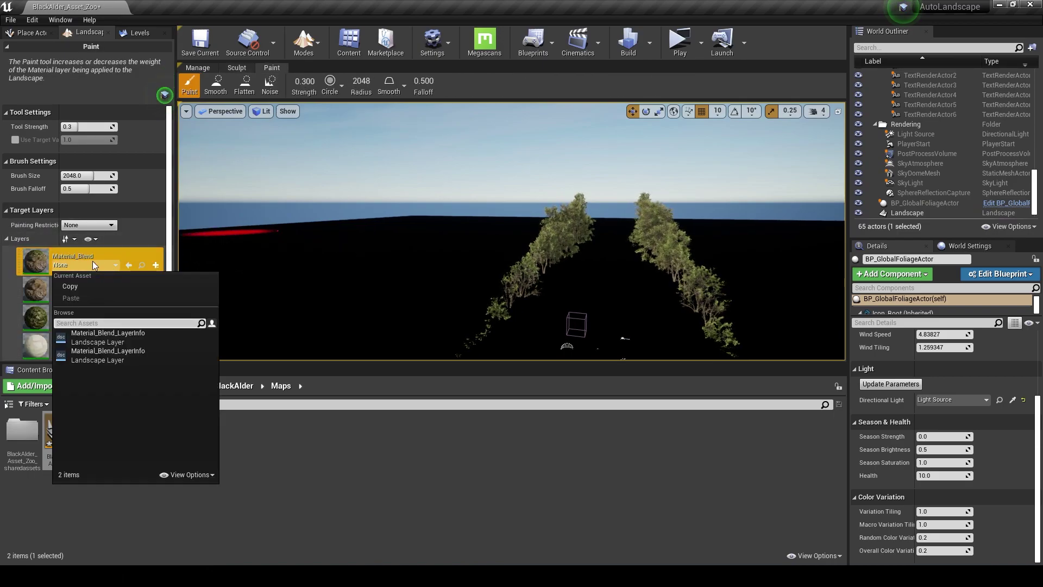
{"action": "left_click", "coordinate": [135, 337]}
{"action": "left_click", "coordinate": [136, 337]}
{"action": "left_click", "coordinate": [91, 295]}
{"action": "left_click", "coordinate": [119, 360]}
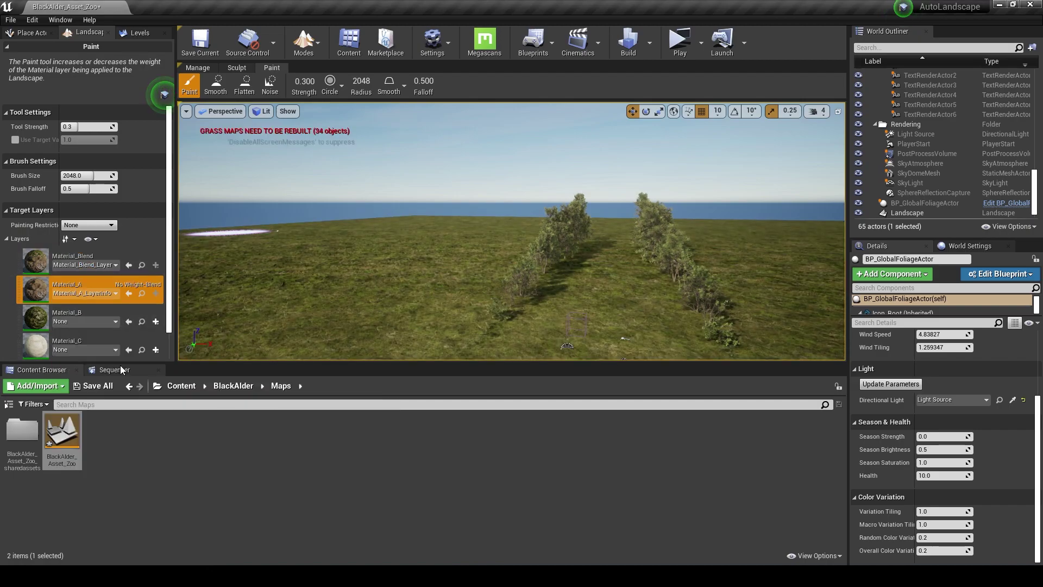
{"action": "left_click", "coordinate": [95, 320]}
{"action": "left_click", "coordinate": [106, 394]}
Undo a test paint stroke, then sculpt raised hills across the landscape
{"action": "mouse_move", "coordinate": [326, 302]}
{"action": "right_mouse_down"}
{"action": "mouse_move", "coordinate": [350, 329]}
{"action": "mouse_move", "coordinate": [337, 321]}
{"action": "right_mouse_up"}
{"action": "key", "text": "ctrl+z"}
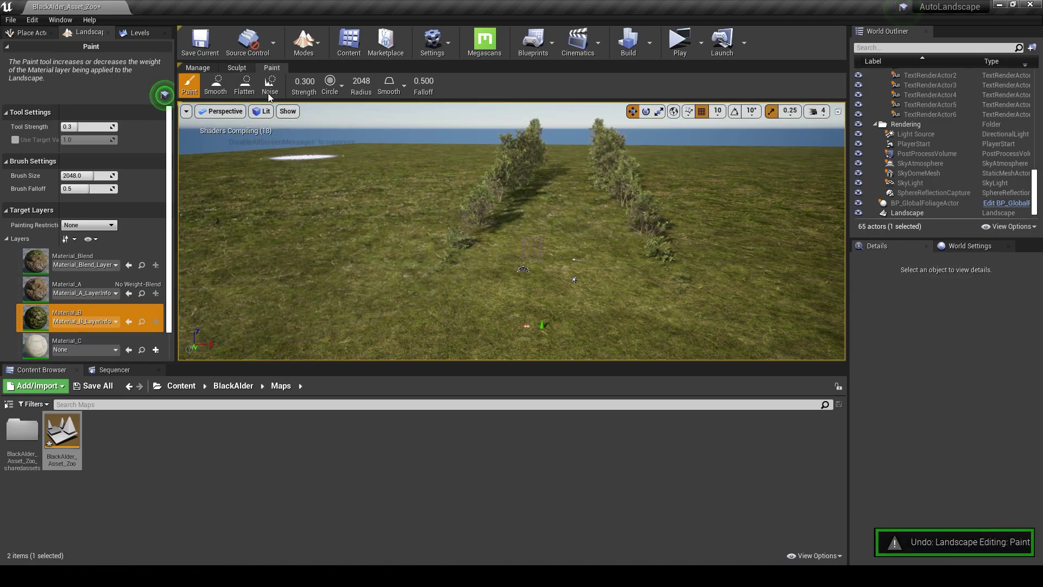
{"action": "left_click", "coordinate": [237, 68]}
{"action": "right_click_drag", "start_coordinate": [302, 179], "coordinate": [393, 226]}
{"action": "left_click_drag", "start_coordinate": [394, 226], "coordinate": [396, 223]}
{"action": "right_click_drag", "start_coordinate": [396, 223], "coordinate": [451, 190]}
{"action": "left_click_drag", "start_coordinate": [451, 190], "coordinate": [373, 237]}
{"action": "right_click_drag", "start_coordinate": [501, 189], "coordinate": [487, 215]}
Return to Select mode and select the landscape and SkyLight near the tree rows
{"action": "left_click", "coordinate": [305, 43]}
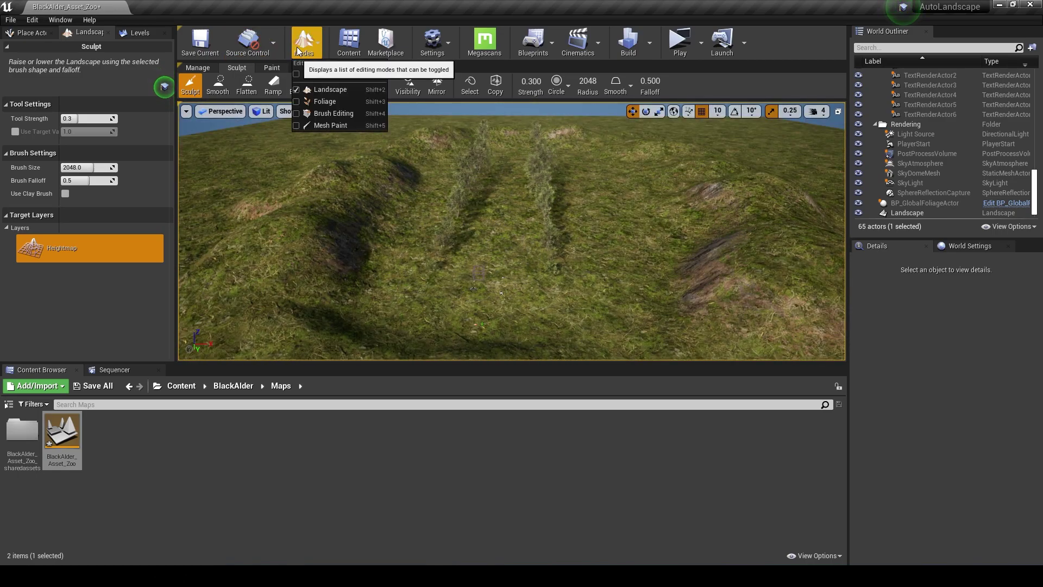
{"action": "left_click", "coordinate": [321, 74]}
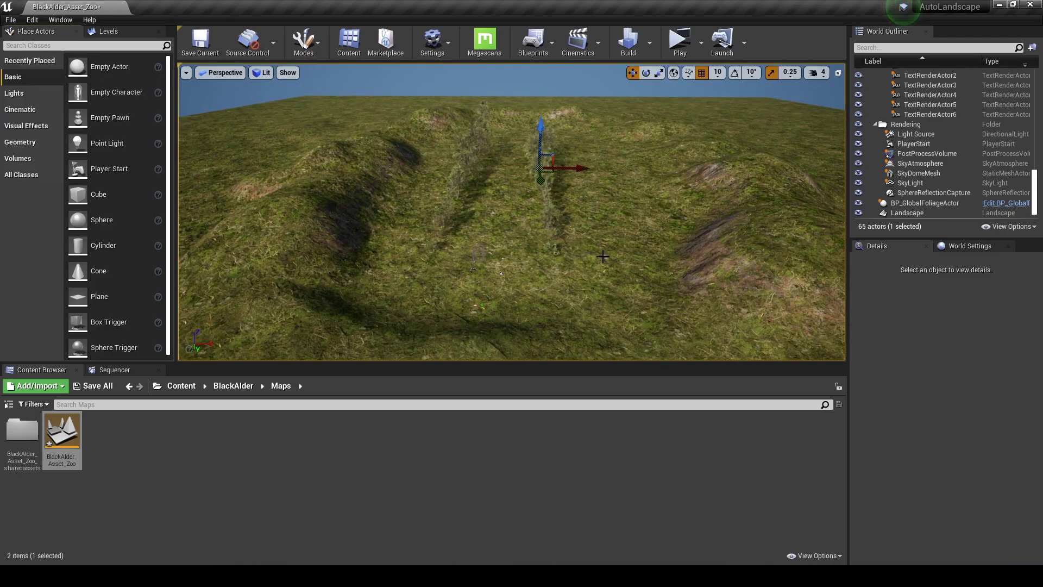
{"action": "left_click", "coordinate": [474, 269]}
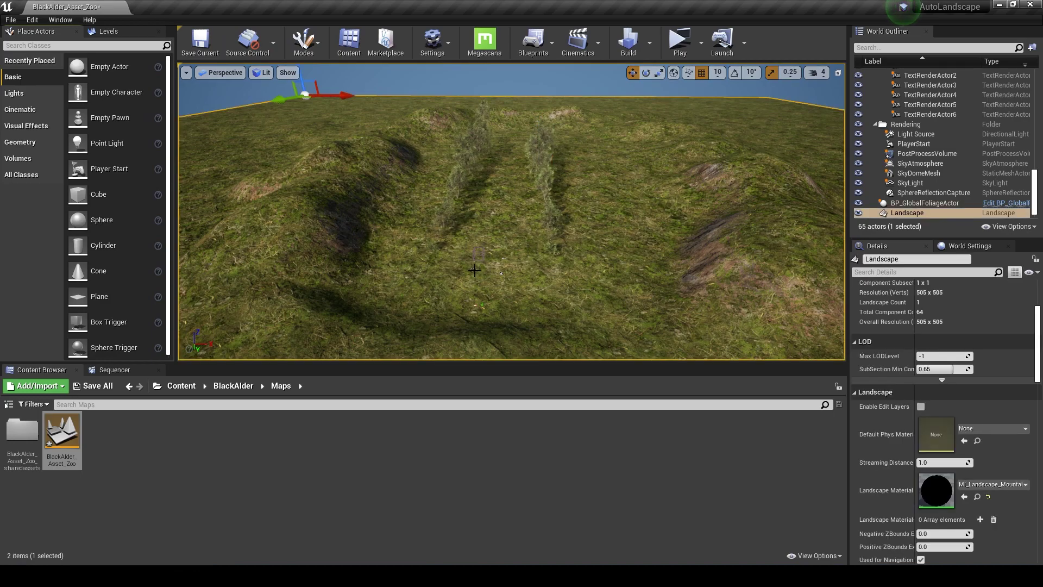
{"action": "left_click", "coordinate": [475, 269]}
{"action": "key", "text": "w"}
{"action": "mouse_move", "coordinate": [474, 269]}
{"action": "right_mouse_down"}
{"action": "mouse_move", "coordinate": [478, 197]}
{"action": "mouse_move", "coordinate": [458, 265]}
{"action": "mouse_move", "coordinate": [518, 261]}
{"action": "mouse_move", "coordinate": [457, 267]}
{"action": "right_mouse_up"}
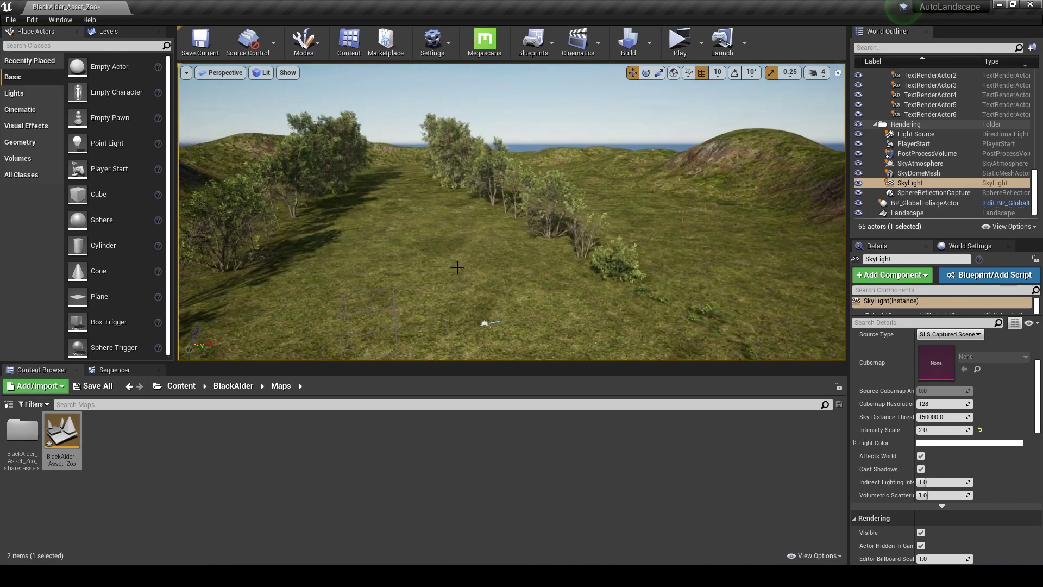
Hide the Landscape and delete the Base_Ground beneath it
{"action": "left_click", "coordinate": [907, 213]}
{"action": "left_click", "coordinate": [858, 213]}
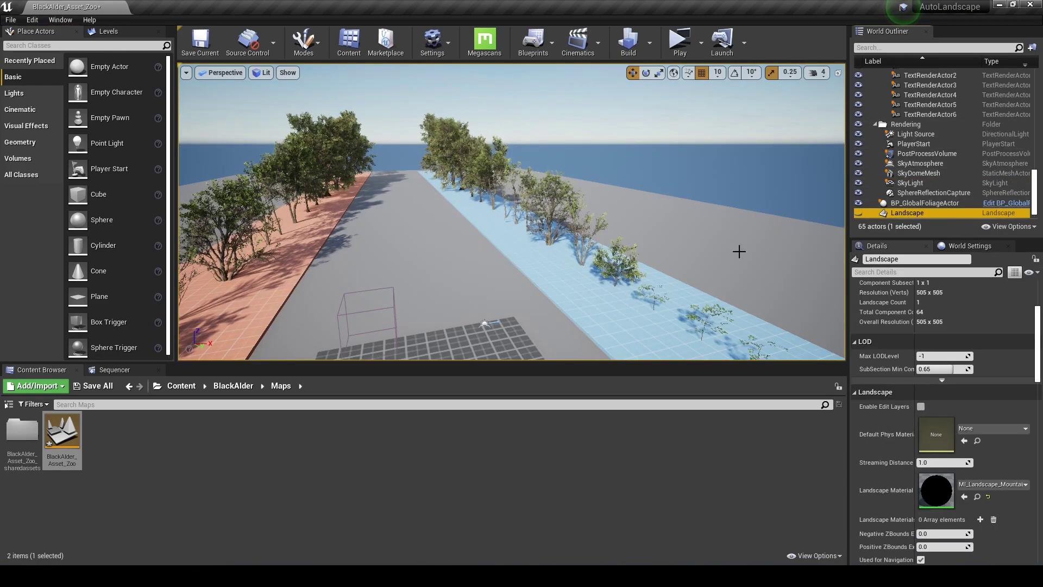
{"action": "left_click", "coordinate": [718, 241]}
{"action": "mouse_move", "coordinate": [718, 241]}
{"action": "right_mouse_down"}
{"action": "mouse_move", "coordinate": [780, 250]}
{"action": "mouse_move", "coordinate": [706, 237]}
{"action": "right_mouse_up"}
{"action": "key", "text": "Delete"}
Delete the blue and pink paths and the grey Rendering platform
{"action": "left_click", "coordinate": [640, 277]}
{"action": "key", "text": "Delete"}
{"action": "right_click_drag", "start_coordinate": [641, 277], "coordinate": [640, 277]}
{"action": "left_click", "coordinate": [523, 291]}
{"action": "key", "text": "Delete"}
{"action": "right_click_drag", "start_coordinate": [523, 291], "coordinate": [550, 265]}
{"action": "left_click", "coordinate": [550, 266]}
{"action": "key", "text": "Delete"}
Restore the accidentally deleted sky, then delete the Rendering text, yellow platform and Global Foliage Actor text
{"action": "left_click", "coordinate": [546, 271]}
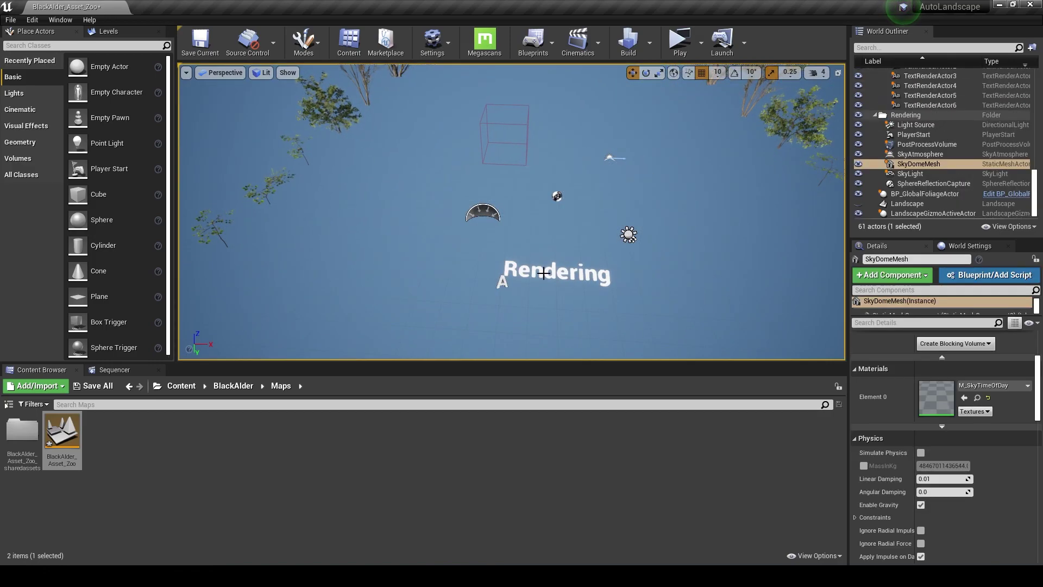
{"action": "key", "text": "Delete"}
{"action": "key", "text": "ctrl+z"}
{"action": "left_click", "coordinate": [543, 274]}
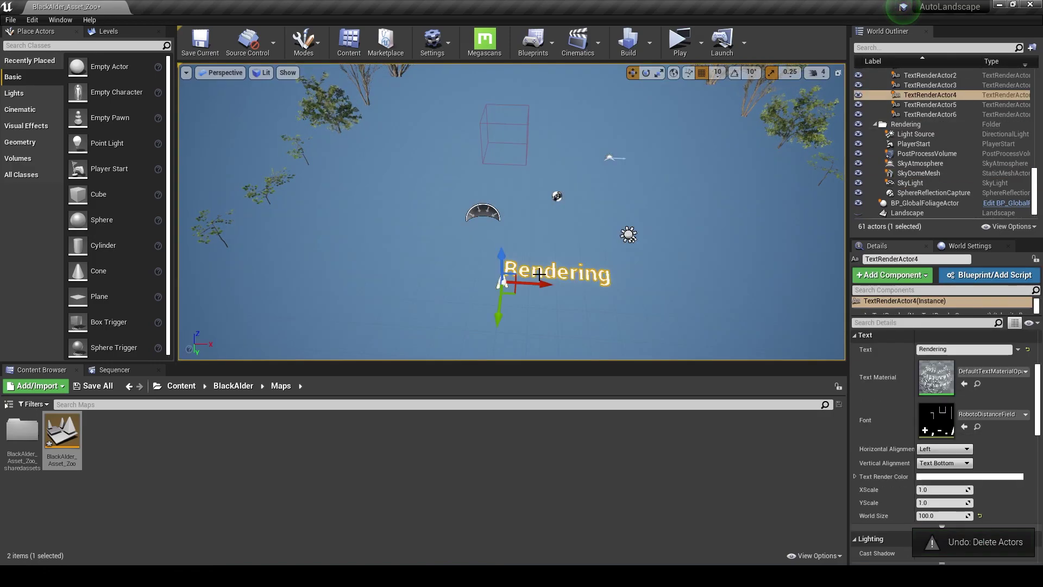
{"action": "right_click_drag", "start_coordinate": [543, 274], "coordinate": [520, 266]}
{"action": "key", "text": "Delete"}
{"action": "left_click", "coordinate": [498, 229]}
{"action": "key", "text": "Delete"}
{"action": "left_click", "coordinate": [434, 195]}
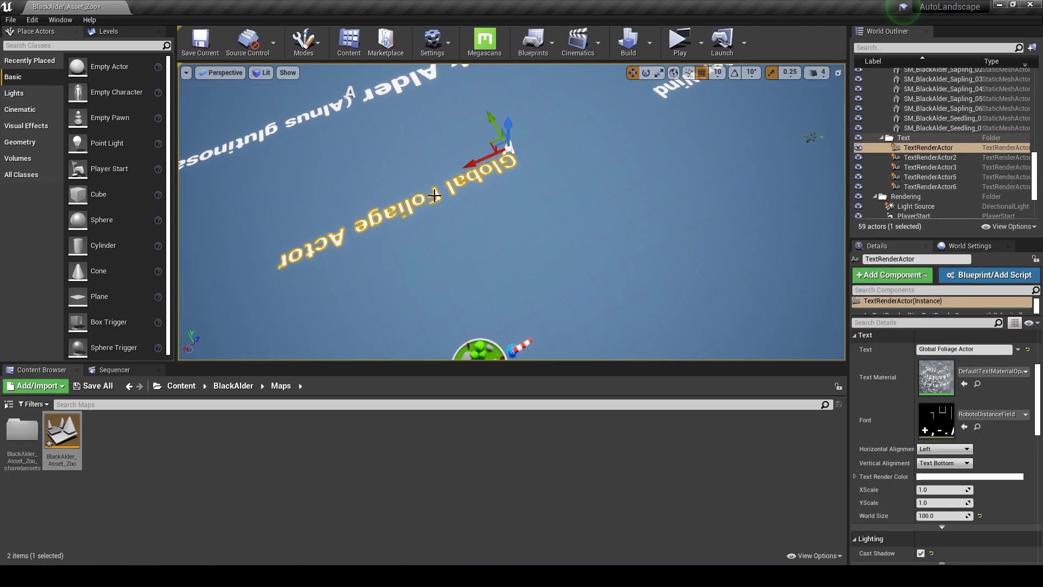
{"action": "key", "text": "Delete"}
Delete the Black Alder, latin-name and Pivot Painter Wind text labels
{"action": "right_click_drag", "start_coordinate": [461, 196], "coordinate": [473, 189]}
{"action": "left_click", "coordinate": [509, 153]}
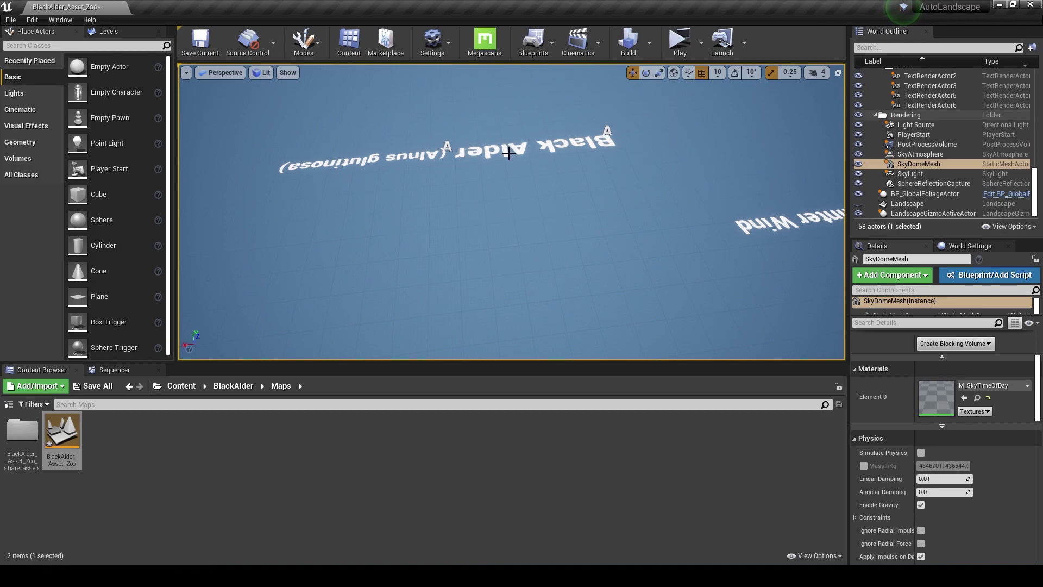
{"action": "left_click", "coordinate": [506, 154]}
{"action": "key", "text": "Delete"}
{"action": "left_click", "coordinate": [434, 159]}
{"action": "key", "text": "Delete"}
{"action": "right_click_drag", "start_coordinate": [433, 158], "coordinate": [491, 147]}
{"action": "left_click", "coordinate": [456, 130]}
{"action": "key", "text": "Delete"}
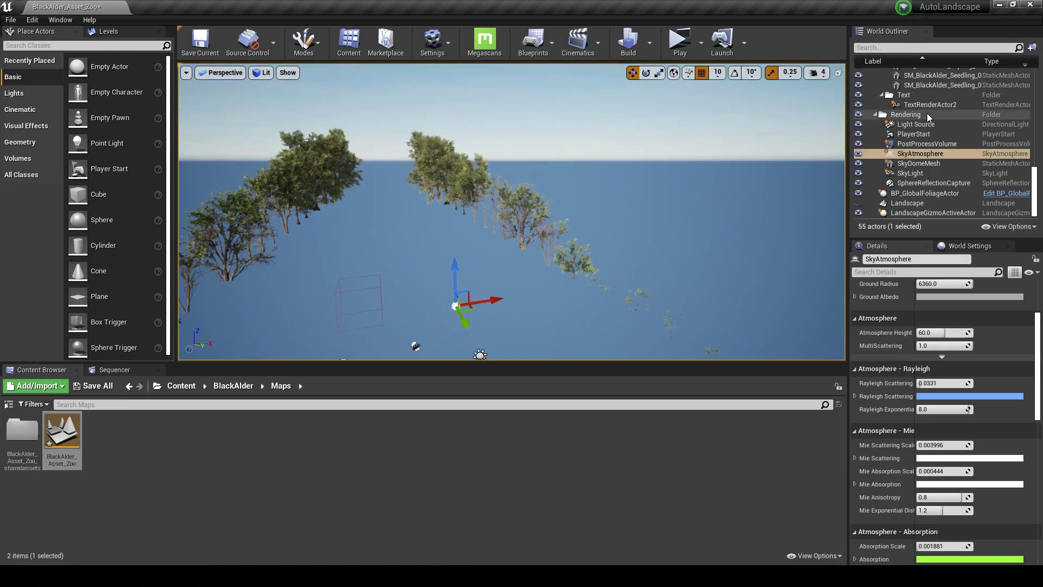
Frame the Light Source from the World Outliner and rotate it to re-aim the sun over the trees
{"action": "double_click", "coordinate": [915, 124]}
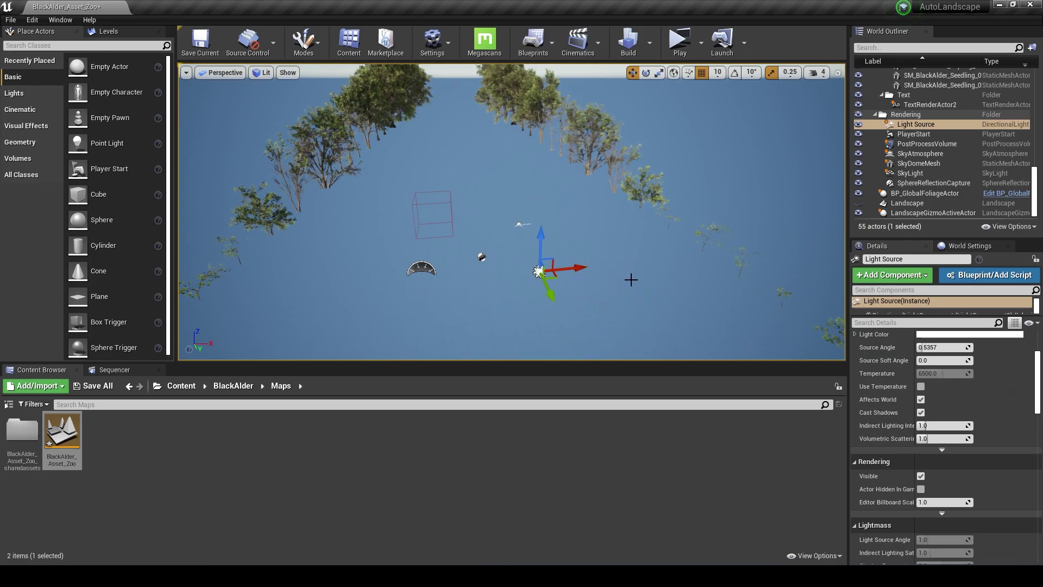
{"action": "right_click_drag", "start_coordinate": [640, 306], "coordinate": [634, 297]}
{"action": "left_click_drag", "start_coordinate": [578, 310], "coordinate": [598, 311], "text": "ctrl"}
{"action": "key", "text": "ctrl+l"}
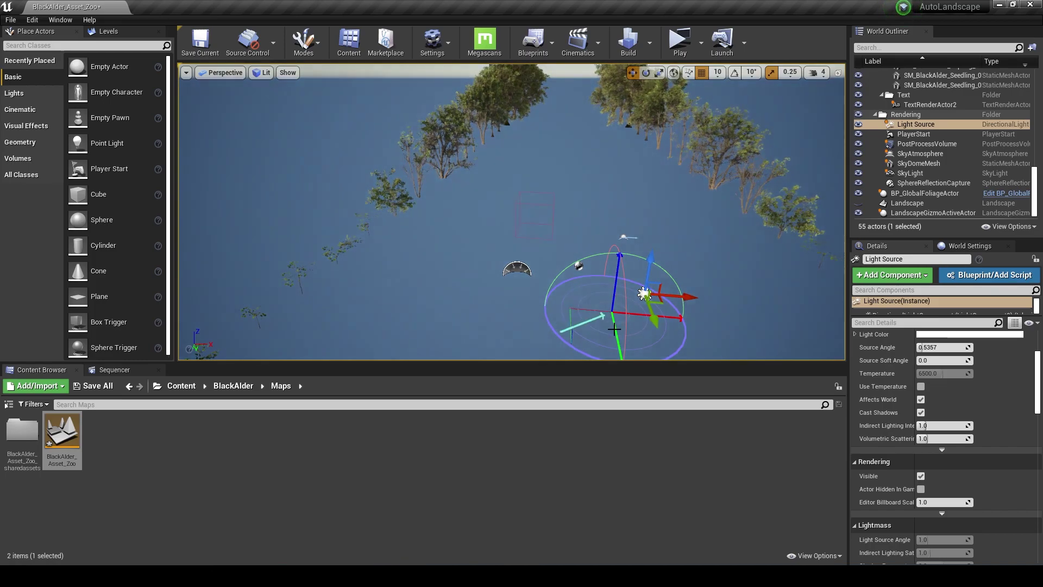
{"action": "left_click_drag", "start_coordinate": [651, 335], "coordinate": [611, 320]}
{"action": "mouse_move", "coordinate": [573, 202]}
{"action": "right_mouse_down"}
{"action": "mouse_move", "coordinate": [581, 125]}
{"action": "mouse_move", "coordinate": [573, 202]}
{"action": "right_mouse_up"}
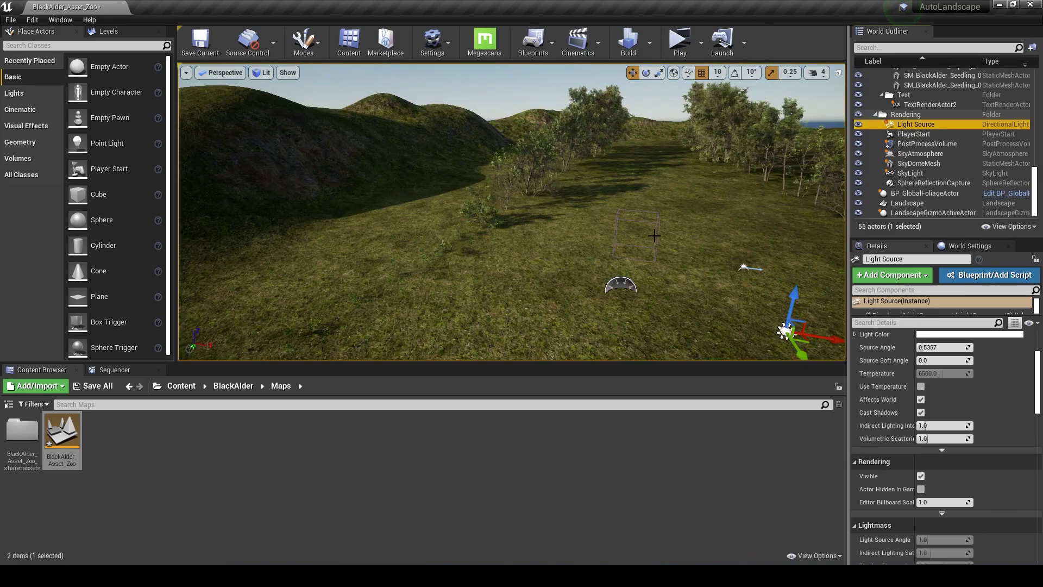
{"action": "key", "text": "e"}
{"action": "right_click_drag", "start_coordinate": [654, 236], "coordinate": [654, 201]}
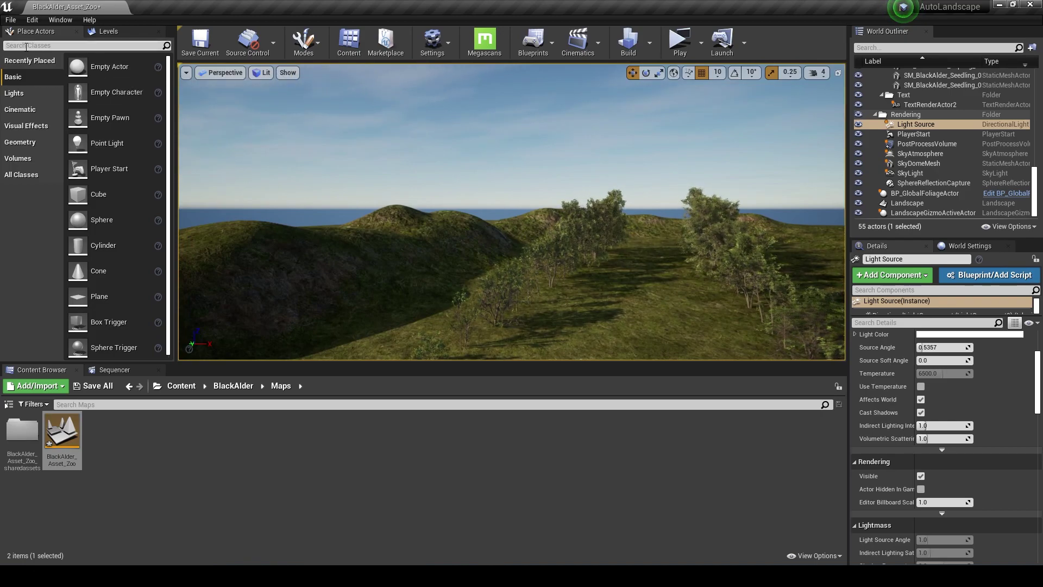
Search 'fog' and place an Exponential Height Fog actor in the level
{"action": "left_click", "coordinate": [26, 46]}
{"action": "type", "text": "fog"}
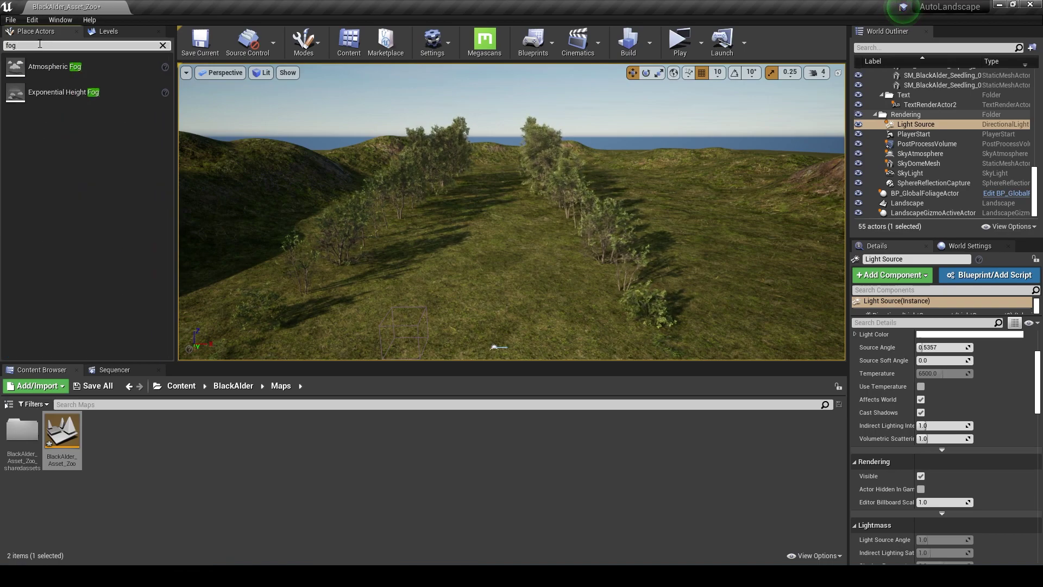
{"action": "left_click_drag", "start_coordinate": [46, 95], "coordinate": [396, 181]}
{"action": "left_click_drag", "start_coordinate": [482, 217], "coordinate": [482, 218]}
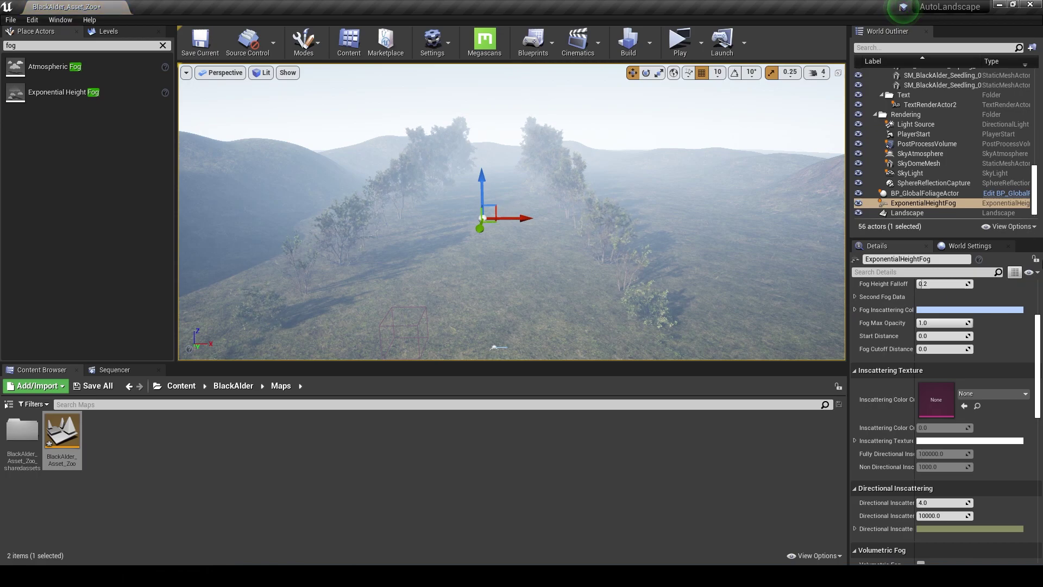
{"action": "right_click_drag", "start_coordinate": [524, 254], "coordinate": [480, 233]}
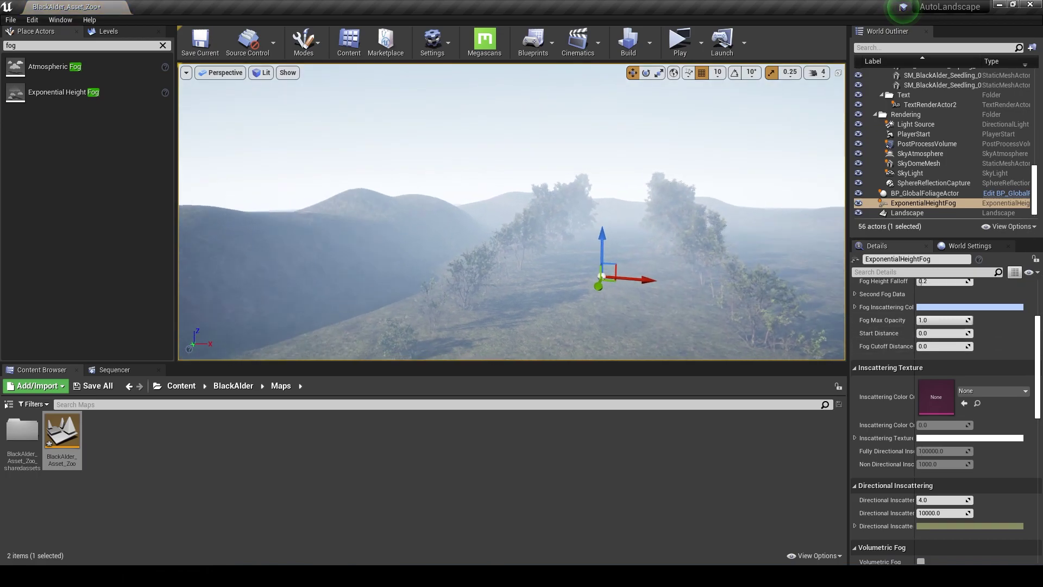
Set the fog inscattering and directional inscattering colours to black
{"action": "left_click", "coordinate": [966, 307]}
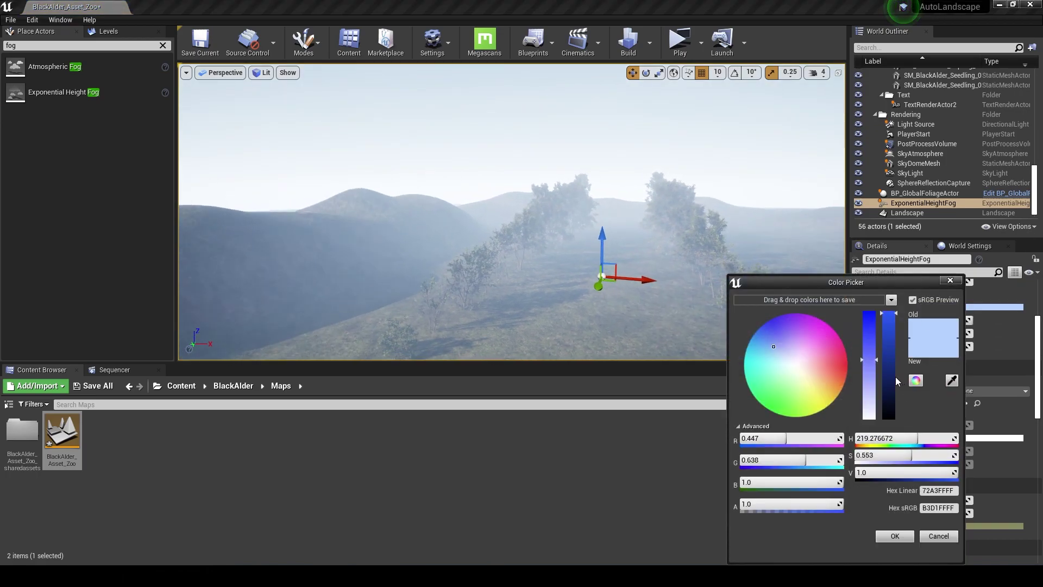
{"action": "left_click_drag", "start_coordinate": [894, 375], "coordinate": [893, 434]}
{"action": "left_click", "coordinate": [895, 537]}
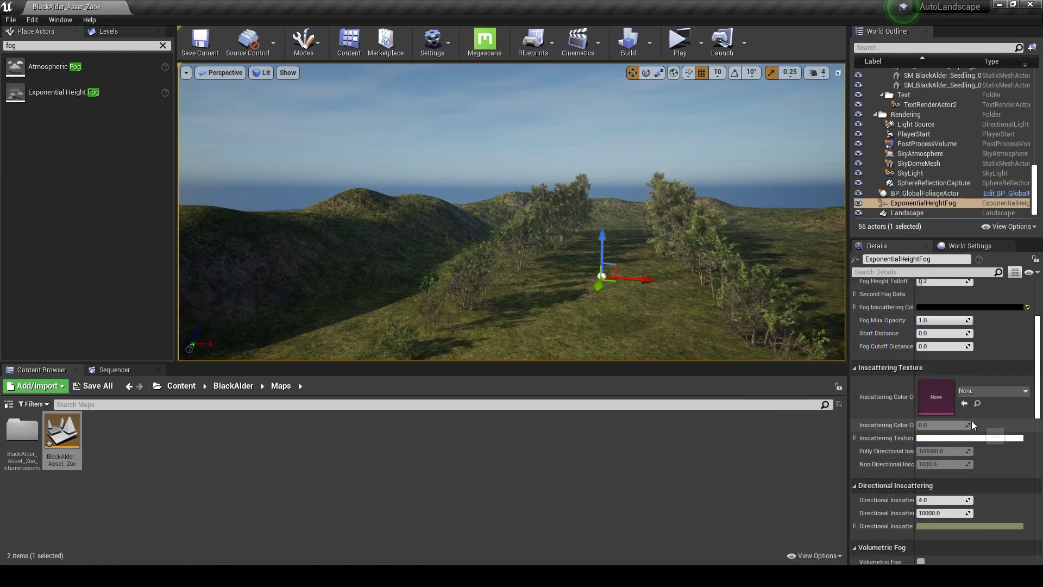
{"action": "scroll", "coordinate": [994, 432], "scroll_direction": "down", "scroll_amount": 4}
{"action": "left_click", "coordinate": [960, 421]}
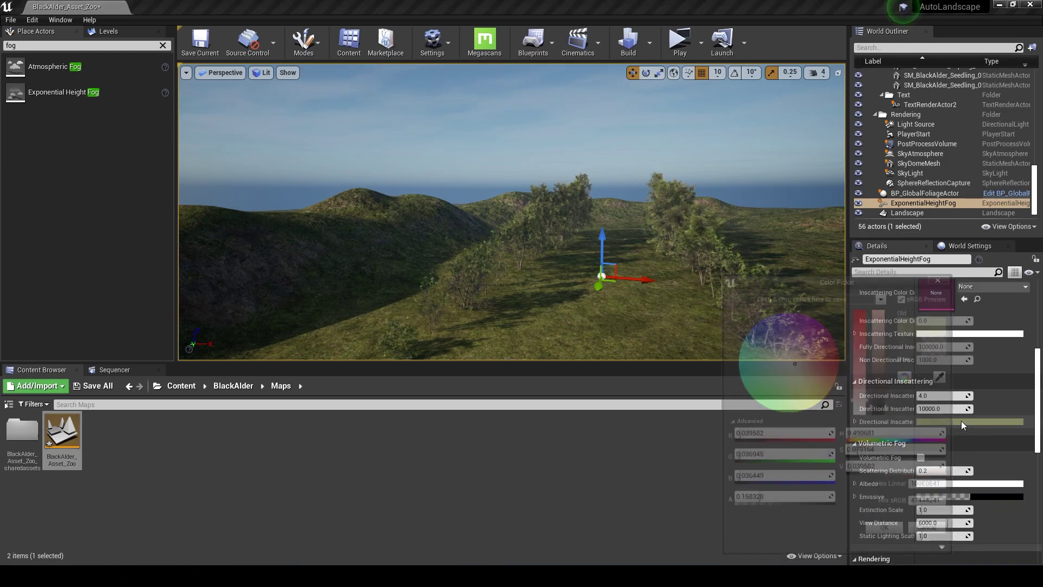
{"action": "left_click_drag", "start_coordinate": [881, 394], "coordinate": [891, 432]}
{"action": "left_click", "coordinate": [905, 534]}
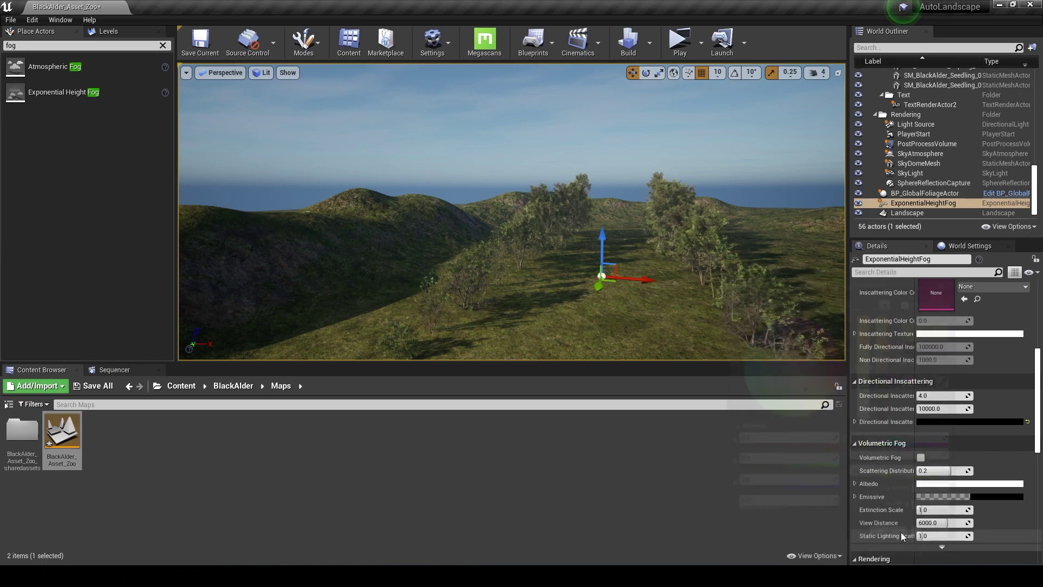
Raise Fog Density to 0.027619 with Fog Height Falloff at 0.172343
{"action": "scroll", "coordinate": [989, 391], "scroll_direction": "up", "scroll_amount": 5}
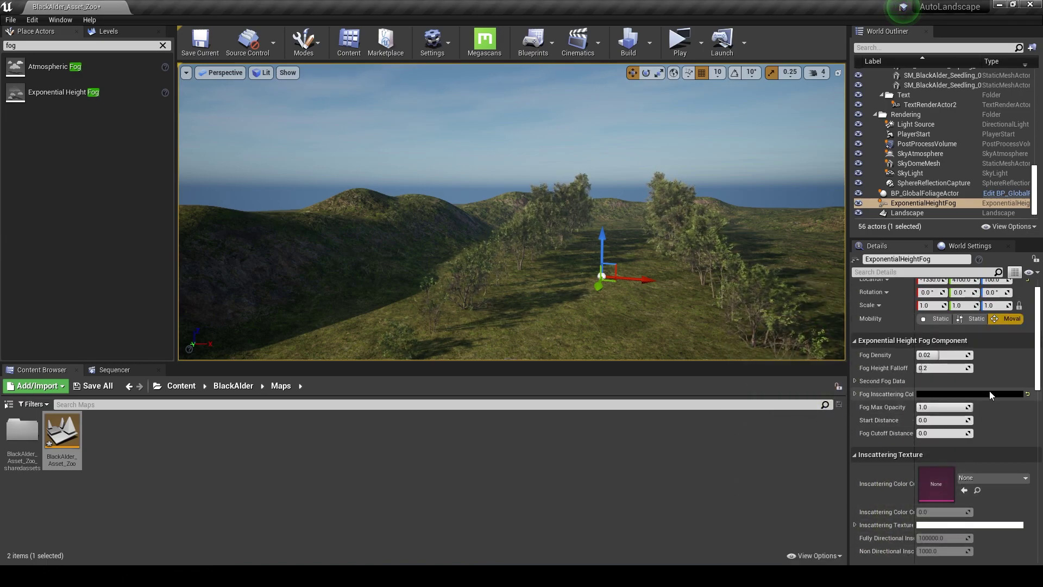
{"action": "mouse_move", "coordinate": [946, 359]}
{"action": "left_mouse_down"}
{"action": "mouse_move", "coordinate": [966, 359]}
{"action": "mouse_move", "coordinate": [952, 355]}
{"action": "left_mouse_up"}
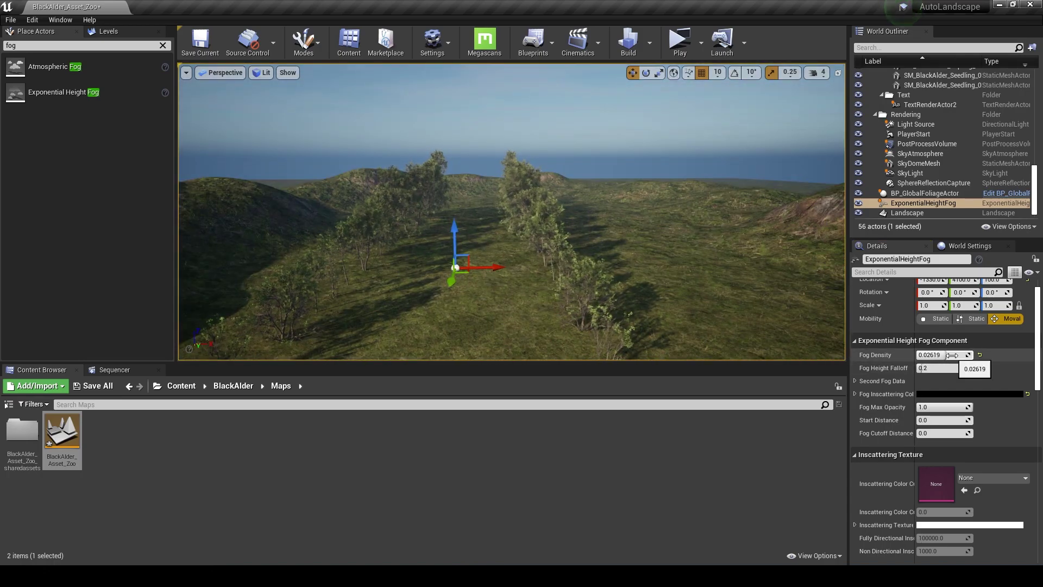
{"action": "scroll", "coordinate": [1009, 402], "scroll_direction": "down", "scroll_amount": 5}
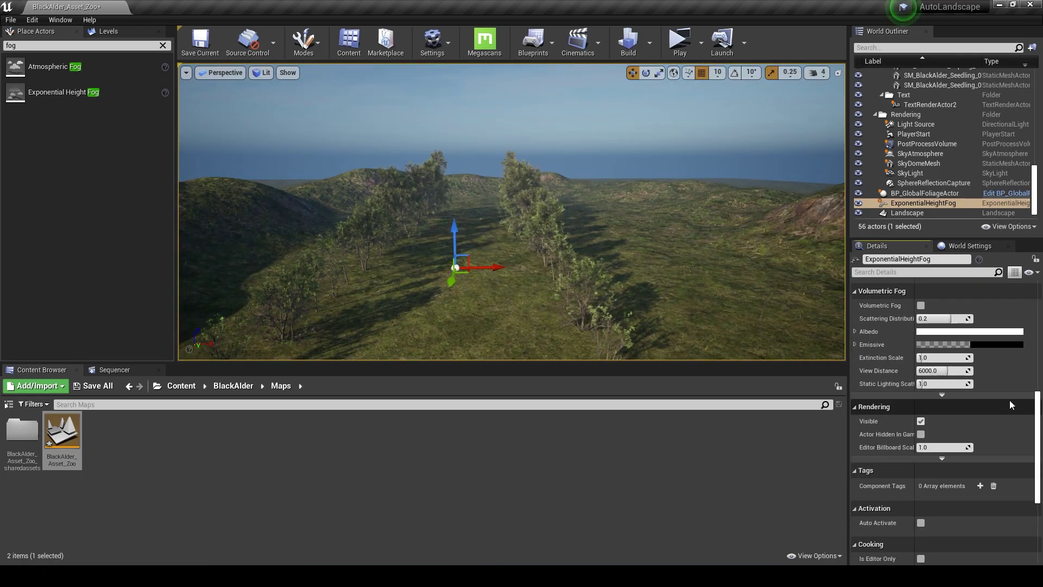
{"action": "scroll", "coordinate": [1009, 404], "scroll_direction": "up", "scroll_amount": 5}
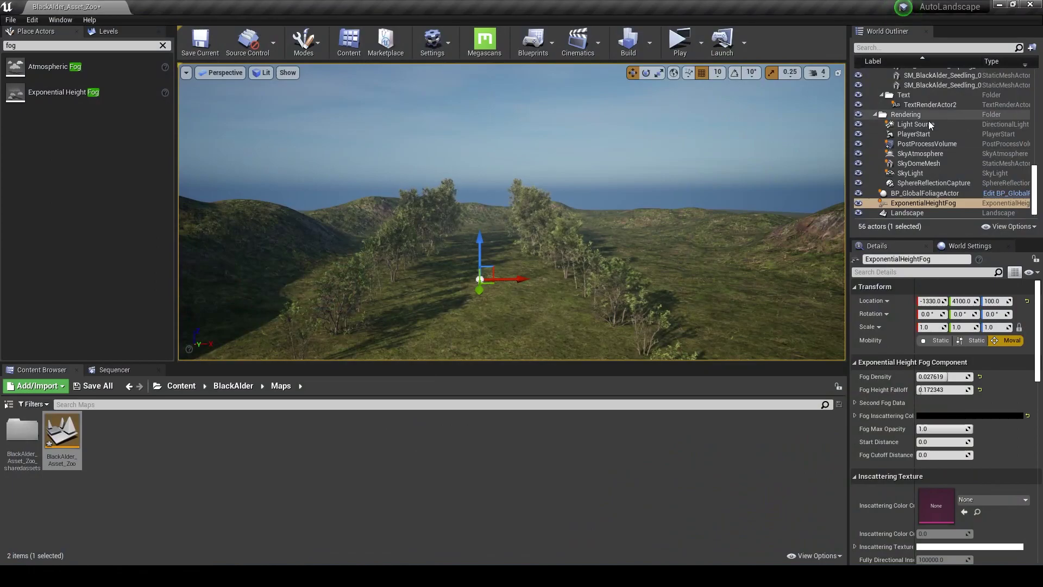
Raise the PlayerStart off the water to a Z location of about 852.419
{"action": "left_click", "coordinate": [924, 134]}
{"action": "key", "text": "f"}
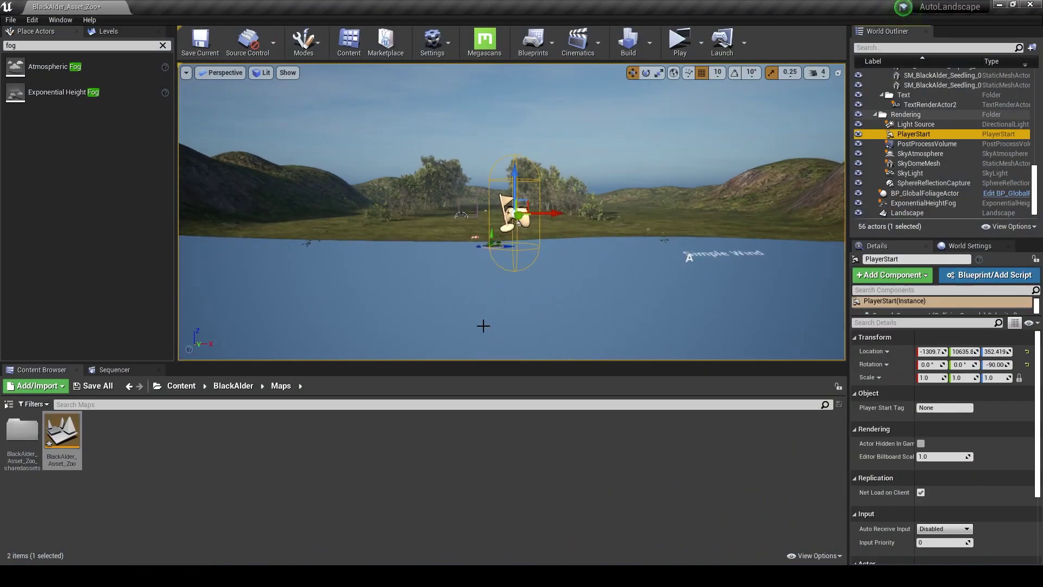
{"action": "left_click_drag", "start_coordinate": [516, 175], "coordinate": [514, 185], "text": "shift"}
Test-play the level, walking forward toward the trees, then exit the preview
{"action": "left_click", "coordinate": [673, 44]}
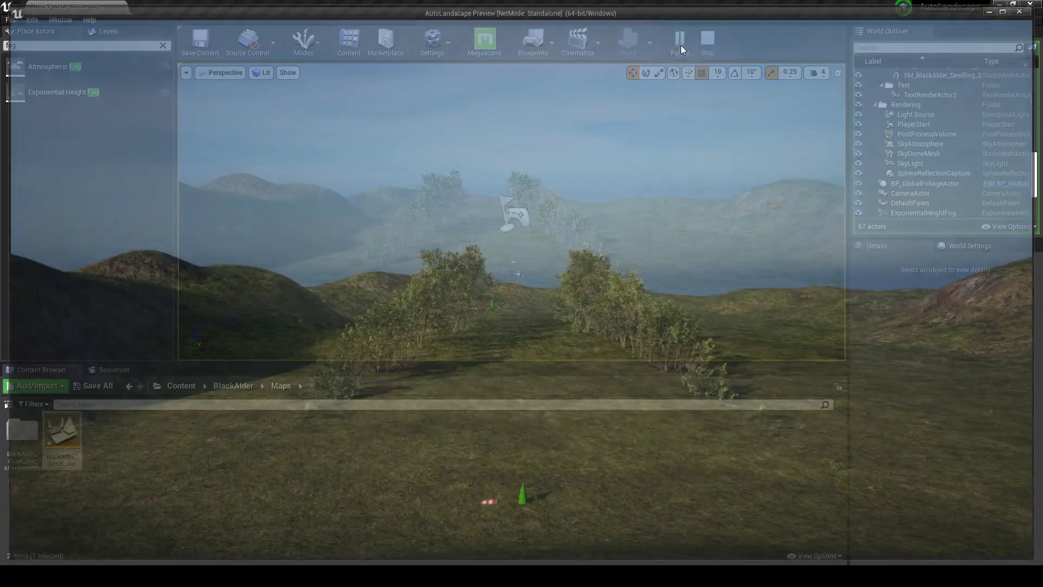
{"action": "key", "text": "w"}
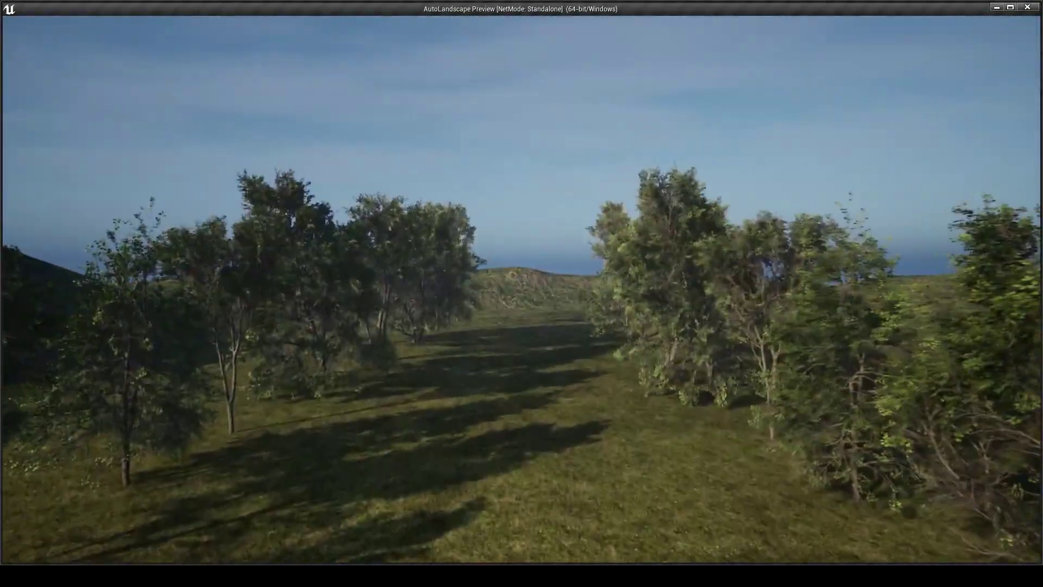
{"action": "key", "text": "Escape"}
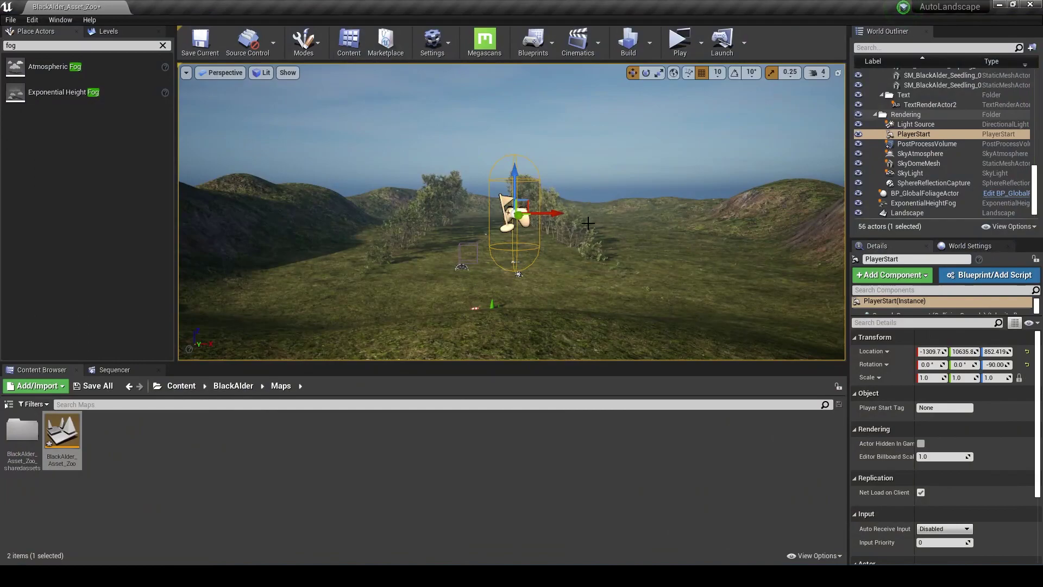
{"action": "scroll", "coordinate": [587, 223], "scroll_direction": "up", "scroll_amount": 5}
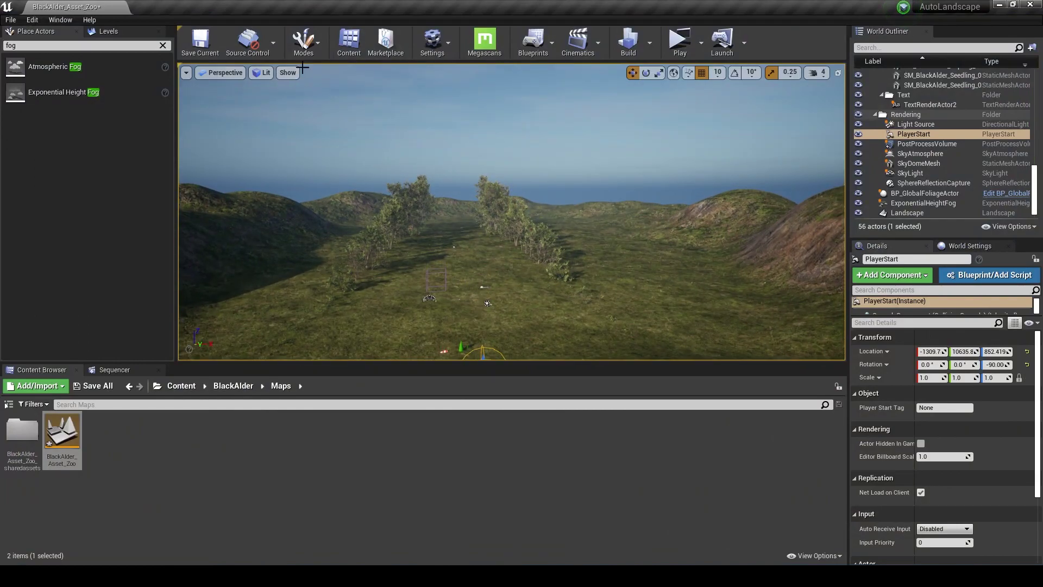
Delete the PivotPainterTrees and SimpleWindTrees folders with their placed trees
{"action": "left_click", "coordinate": [562, 271]}
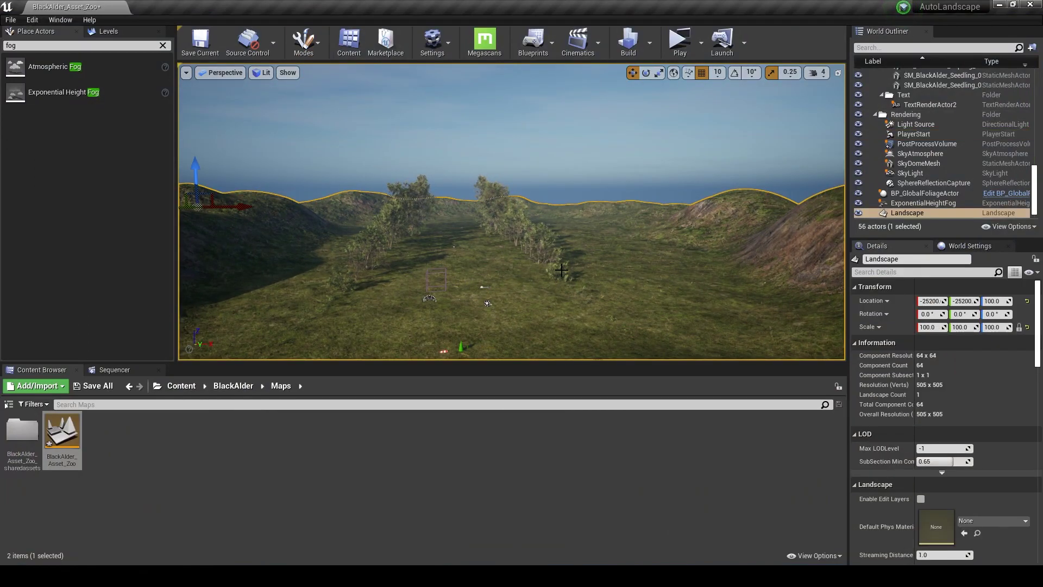
{"action": "scroll", "coordinate": [992, 126], "scroll_direction": "up", "scroll_amount": 10}
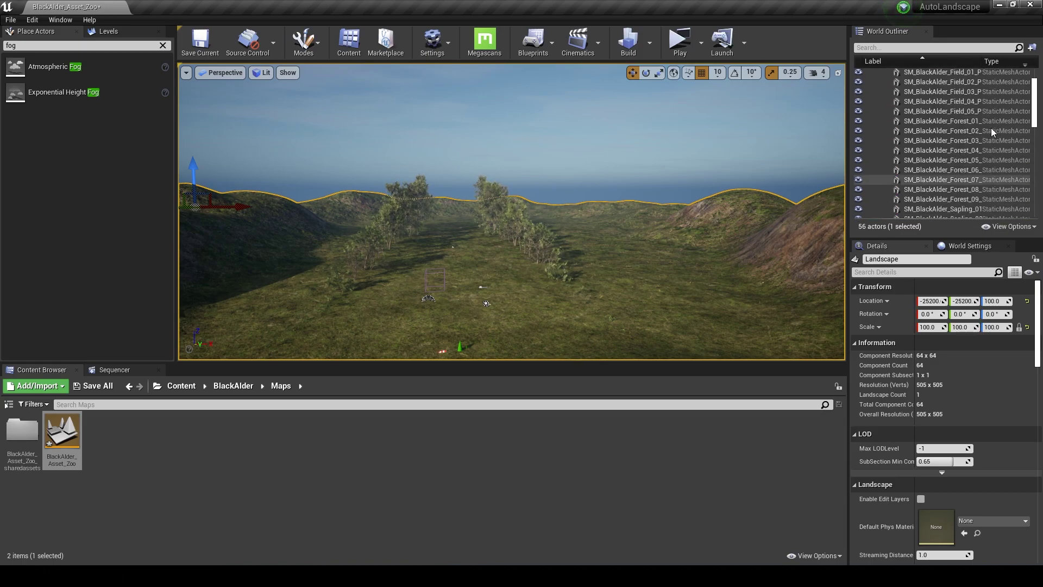
{"action": "left_click", "coordinate": [915, 104]}
{"action": "scroll", "coordinate": [935, 149], "scroll_direction": "down", "scroll_amount": 1}
{"action": "scroll", "coordinate": [896, 125], "scroll_direction": "up", "scroll_amount": 1}
{"action": "left_click", "coordinate": [881, 102]}
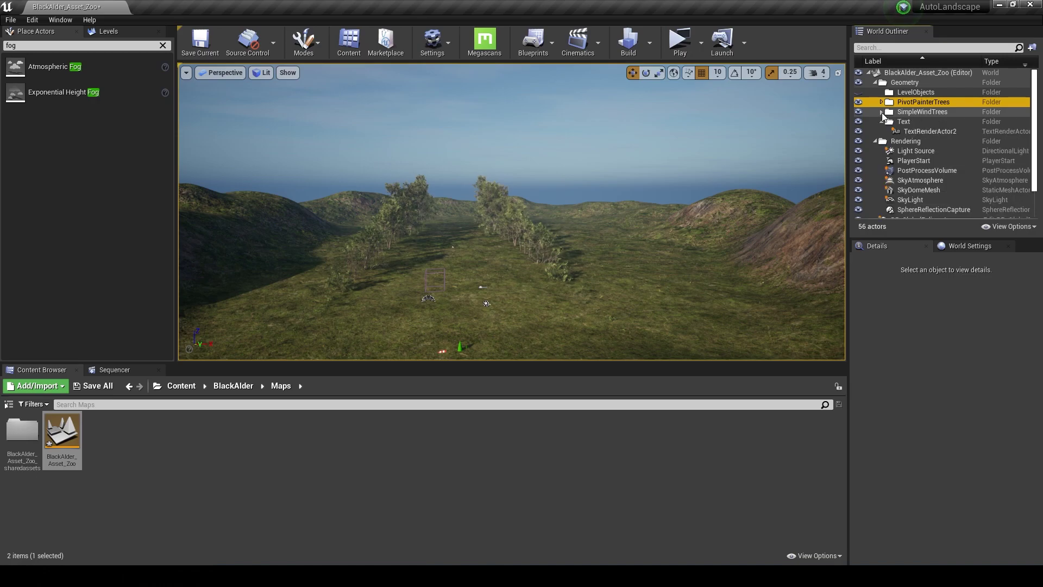
{"action": "key", "text": "Delete"}
{"action": "left_click", "coordinate": [909, 102]}
{"action": "key", "text": "Delete"}
In Foliage mode, add SM_BlackAlder_Forest_01 through 09 from Geometry/SimpleWind as foliage types
{"action": "left_click", "coordinate": [304, 41]}
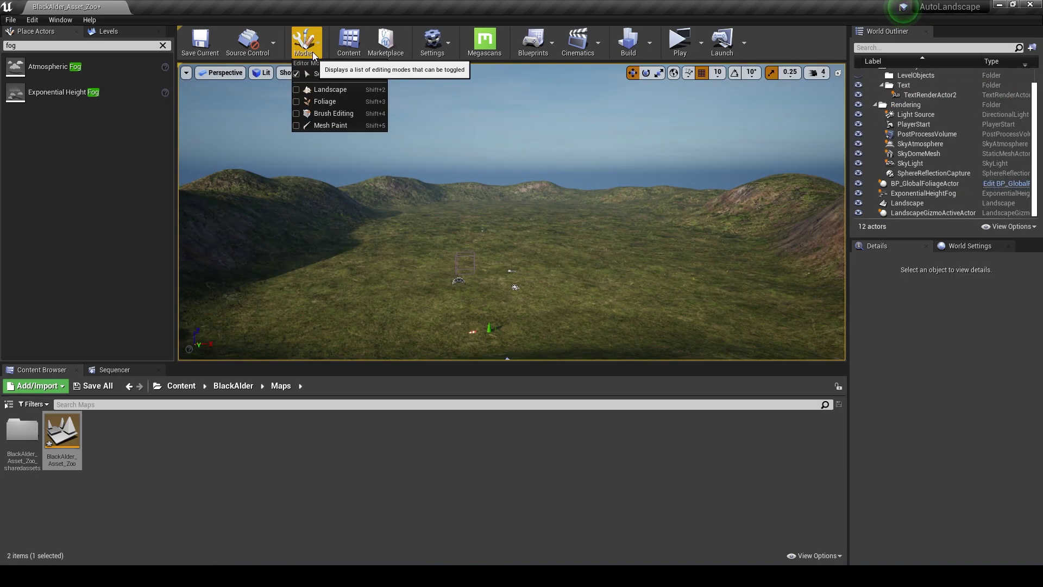
{"action": "left_click", "coordinate": [299, 103]}
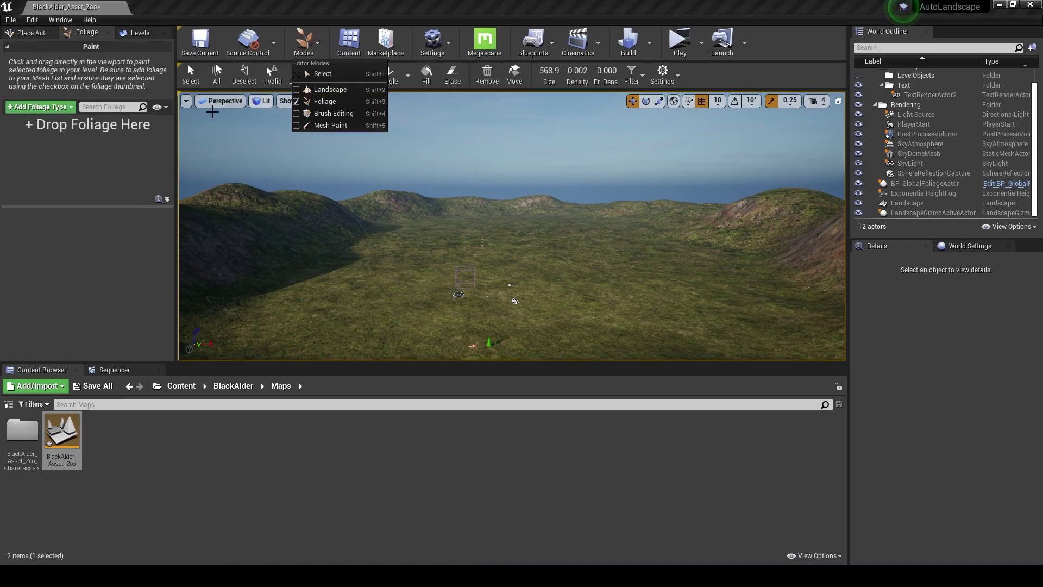
{"action": "left_click", "coordinate": [230, 387]}
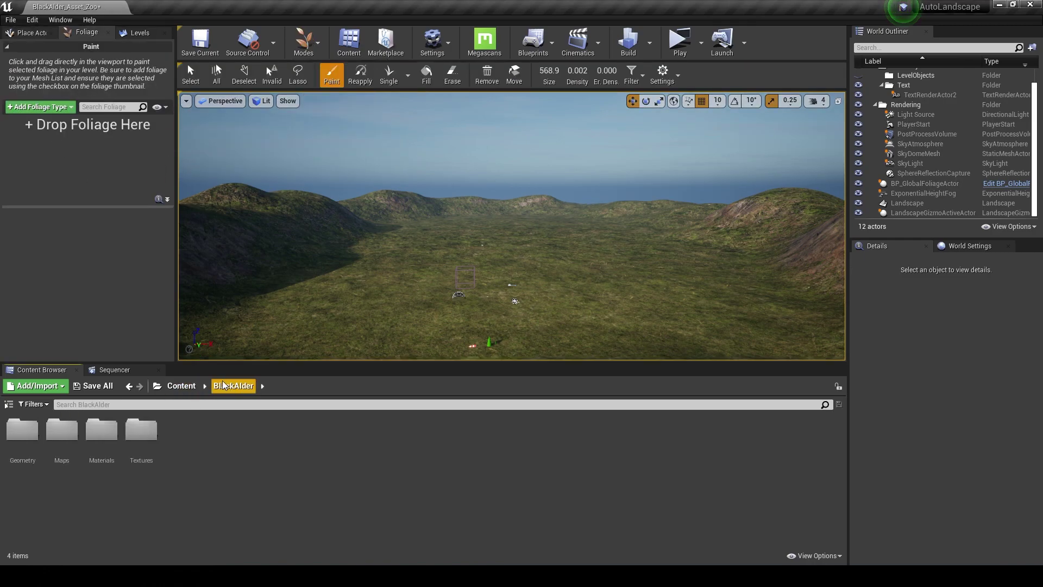
{"action": "double_click", "coordinate": [33, 452]}
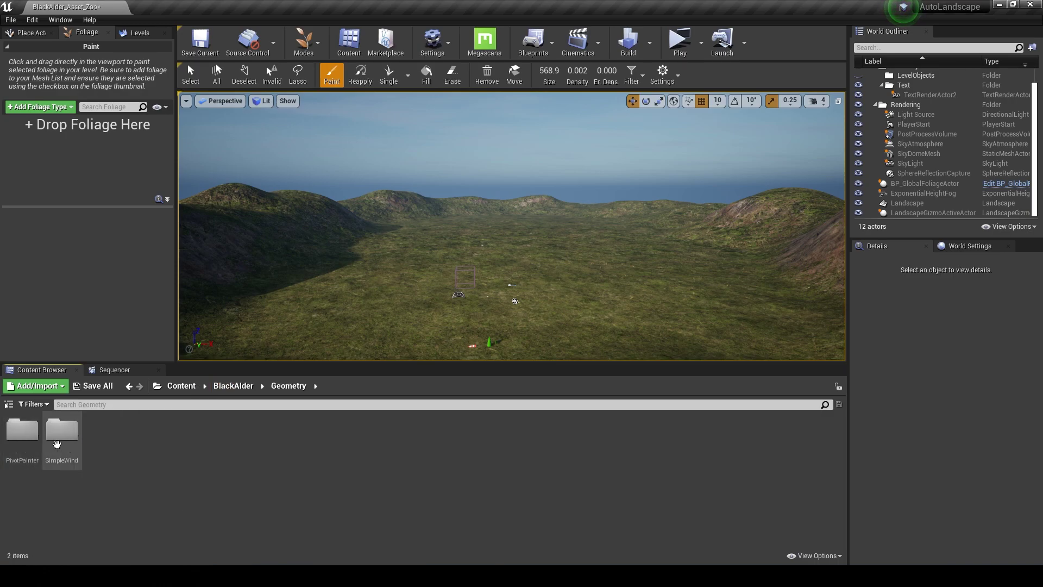
{"action": "double_click", "coordinate": [60, 432]}
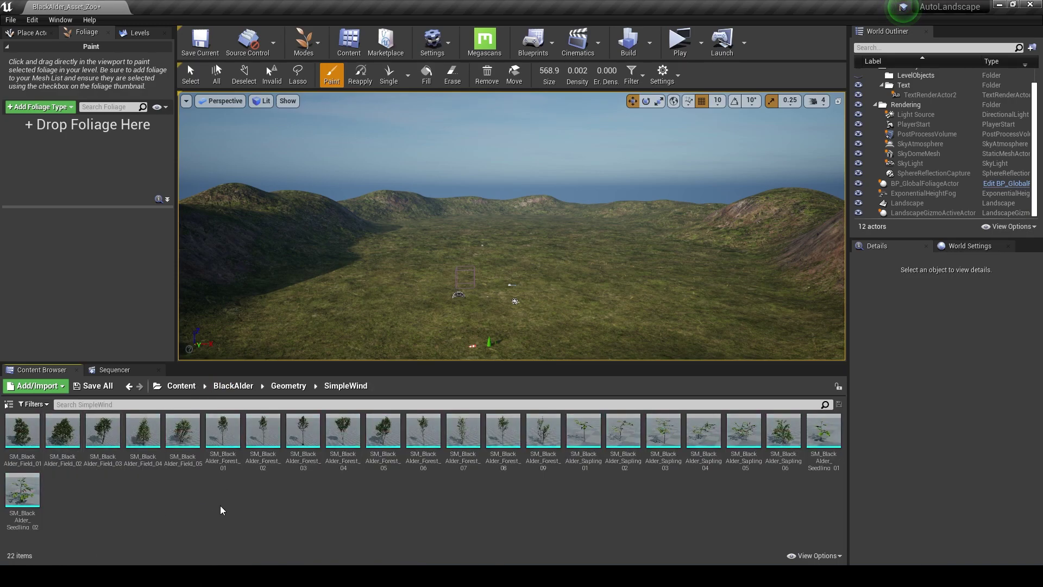
{"action": "left_click", "coordinate": [222, 435]}
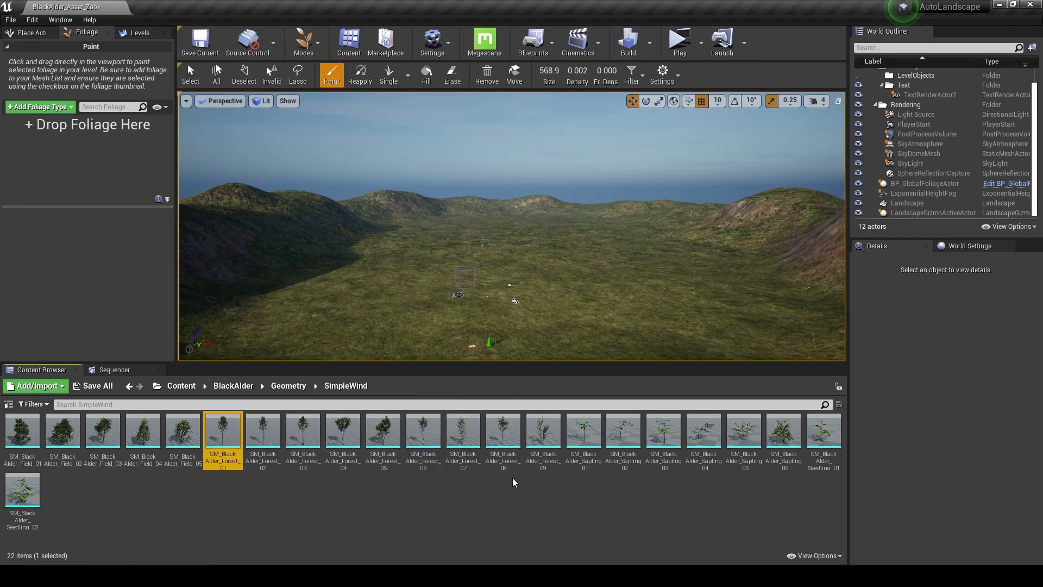
{"action": "left_click", "coordinate": [542, 438], "text": "shift"}
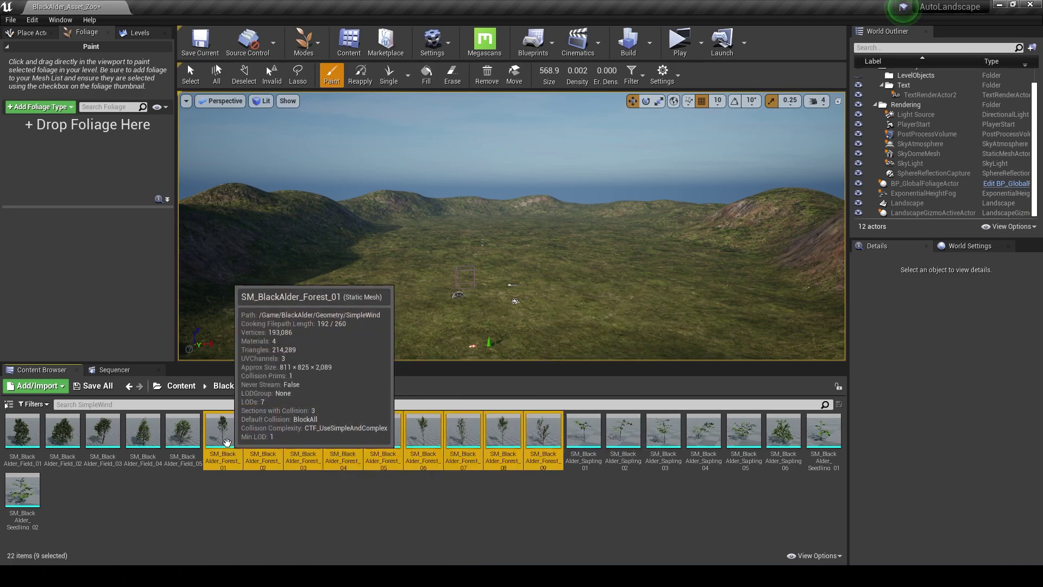
{"action": "left_click_drag", "start_coordinate": [226, 441], "coordinate": [76, 193]}
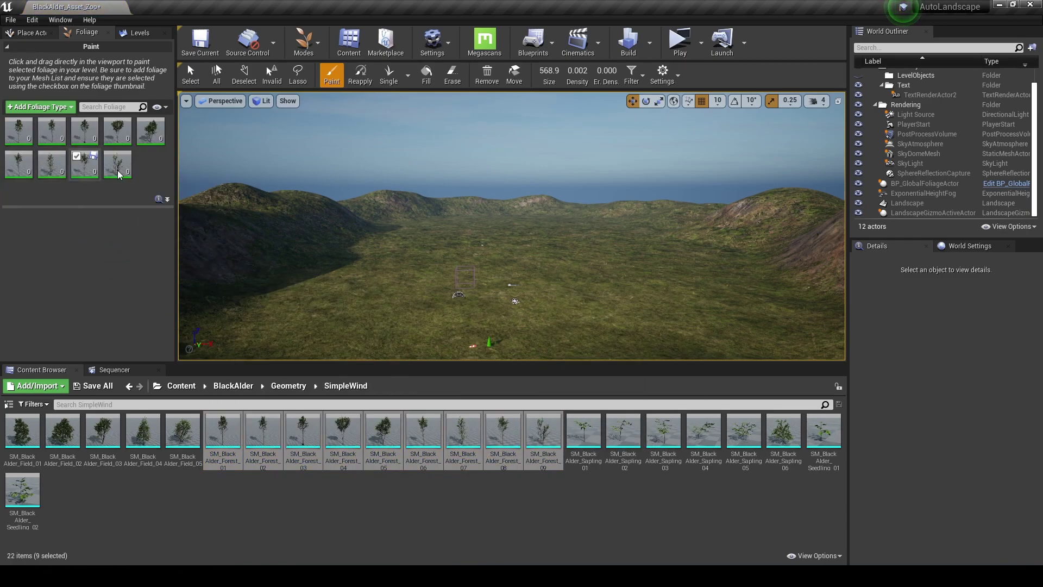
Paint Black Alder trees across the landscape hills with a smaller brush
{"action": "left_click", "coordinate": [320, 52]}
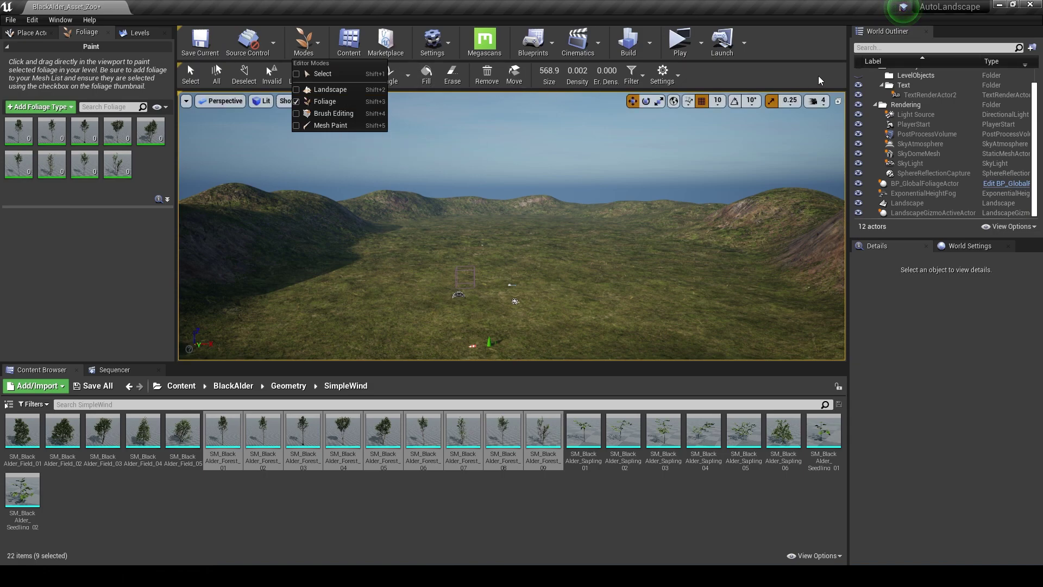
{"action": "left_click", "coordinate": [749, 81]}
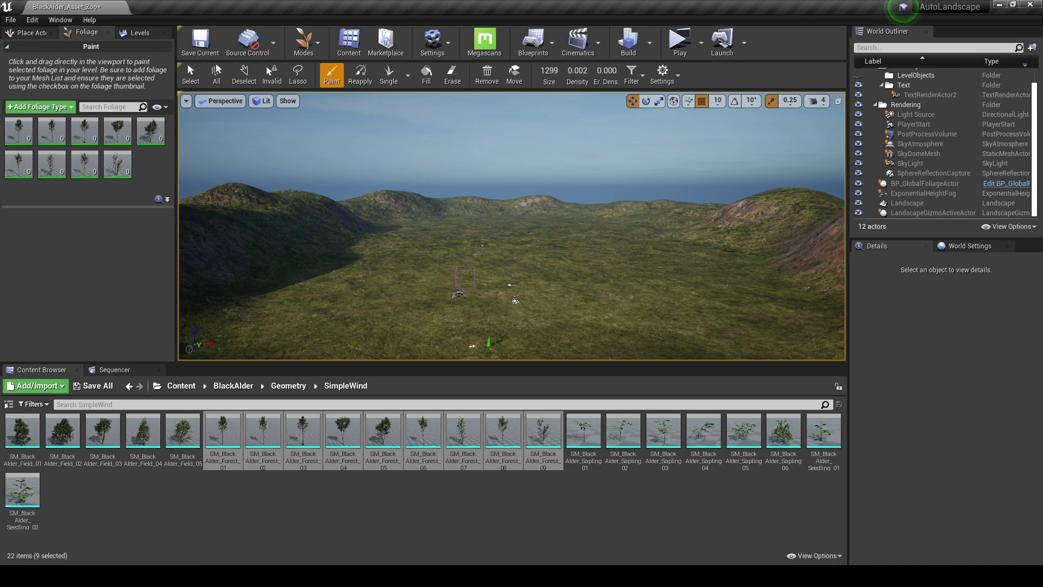
{"action": "left_click", "coordinate": [558, 259]}
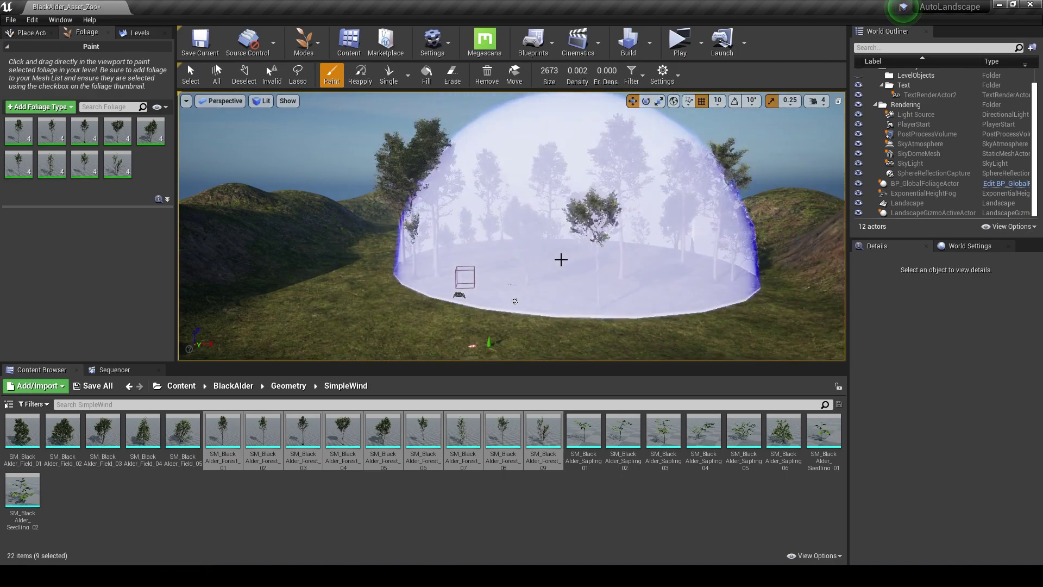
{"action": "right_click_drag", "start_coordinate": [482, 275], "coordinate": [438, 301]}
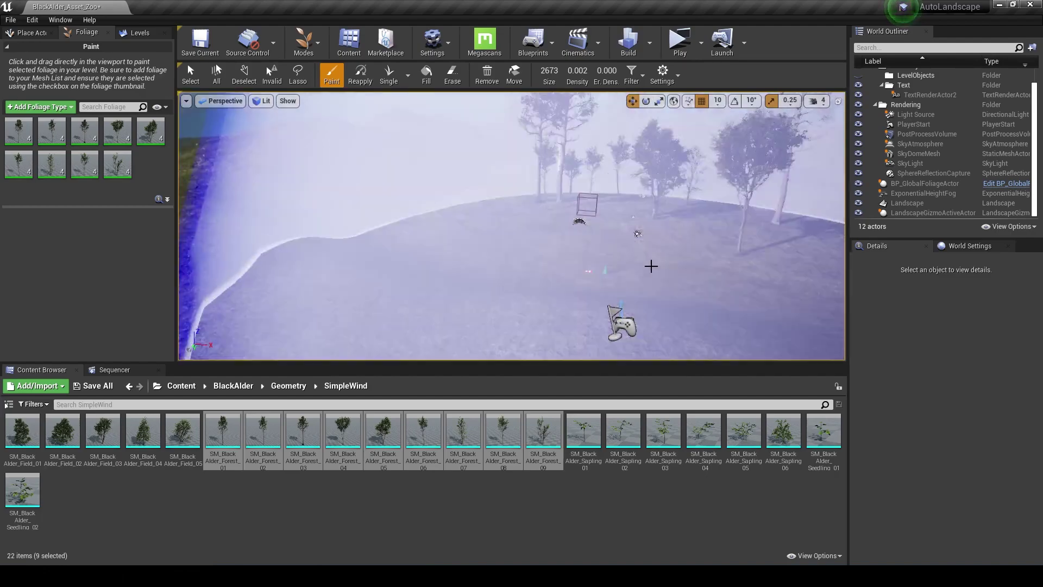
{"action": "scroll", "coordinate": [651, 273], "scroll_direction": "down", "scroll_amount": 10}
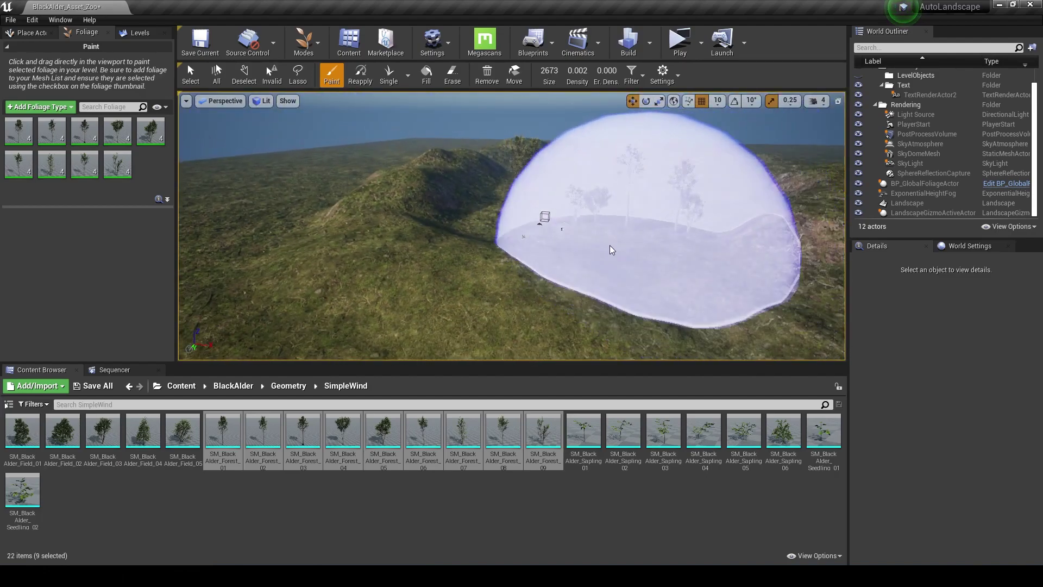
{"action": "key", "text": "bracketleft"}
{"action": "key", "text": "bracketleft"}
{"action": "key", "text": "bracketleft"}
{"action": "key", "text": "bracketleft"}
{"action": "key", "text": "bracketleft"}
{"action": "key", "text": "bracketleft"}
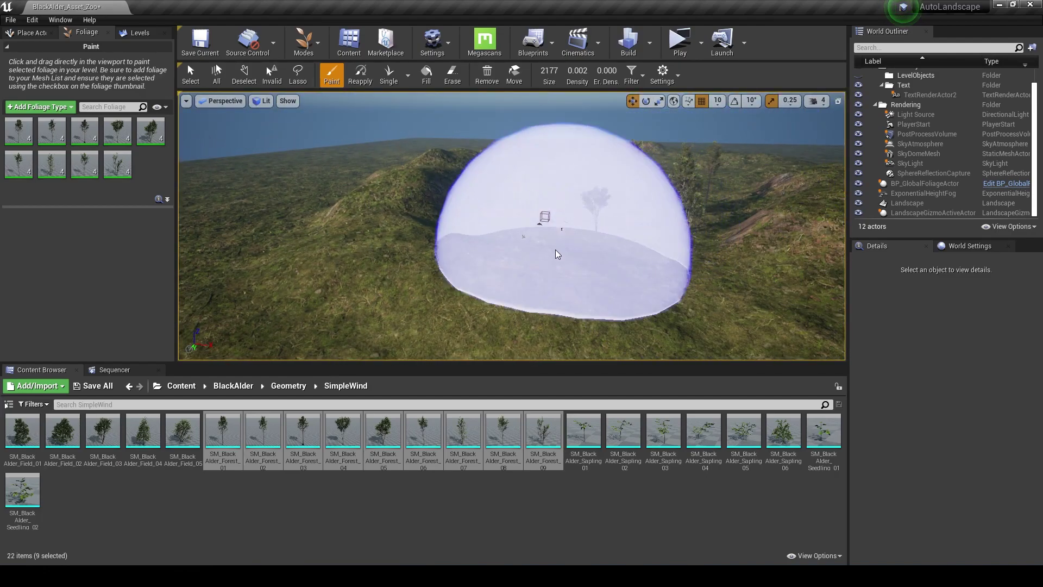
{"action": "mouse_move", "coordinate": [640, 203]}
{"action": "right_mouse_down"}
{"action": "mouse_move", "coordinate": [624, 243]}
{"action": "mouse_move", "coordinate": [644, 193]}
{"action": "mouse_move", "coordinate": [633, 190]}
{"action": "mouse_move", "coordinate": [631, 211]}
{"action": "right_mouse_up"}
{"action": "mouse_move", "coordinate": [628, 232]}
{"action": "left_mouse_down"}
{"action": "mouse_move", "coordinate": [587, 242]}
{"action": "mouse_move", "coordinate": [482, 324]}
{"action": "left_mouse_up"}
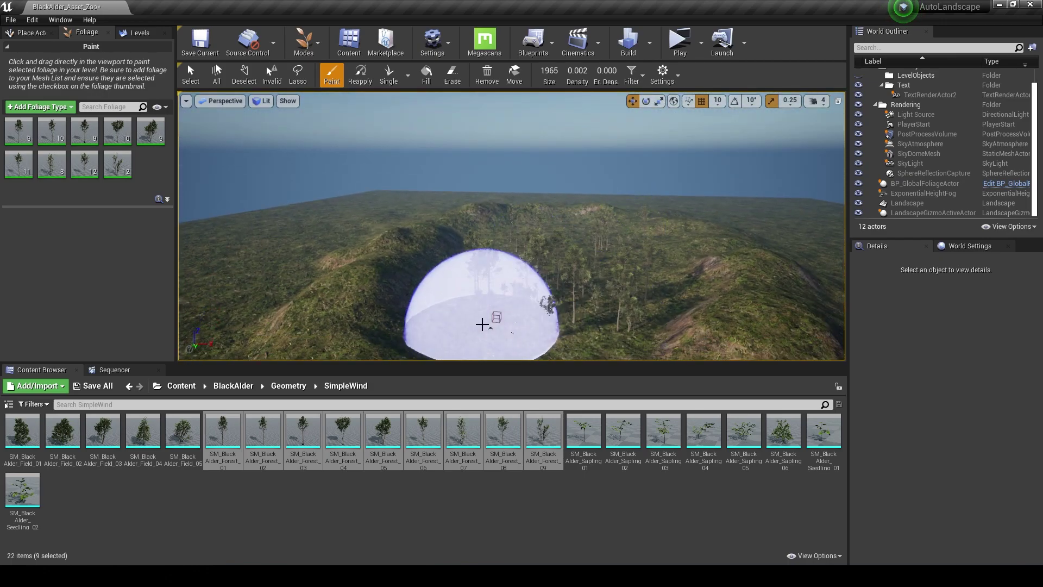
Play the level, walk forward and sideways among the painted Black Alder trees, then exit
{"action": "left_click", "coordinate": [680, 41]}
{"action": "key", "text": "w"}
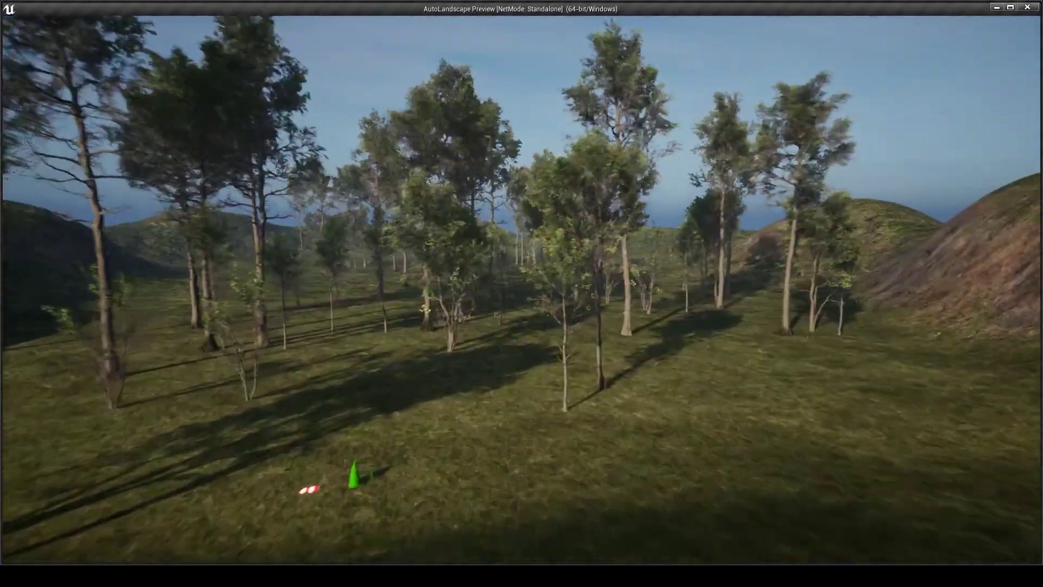
{"action": "key", "text": "d"}
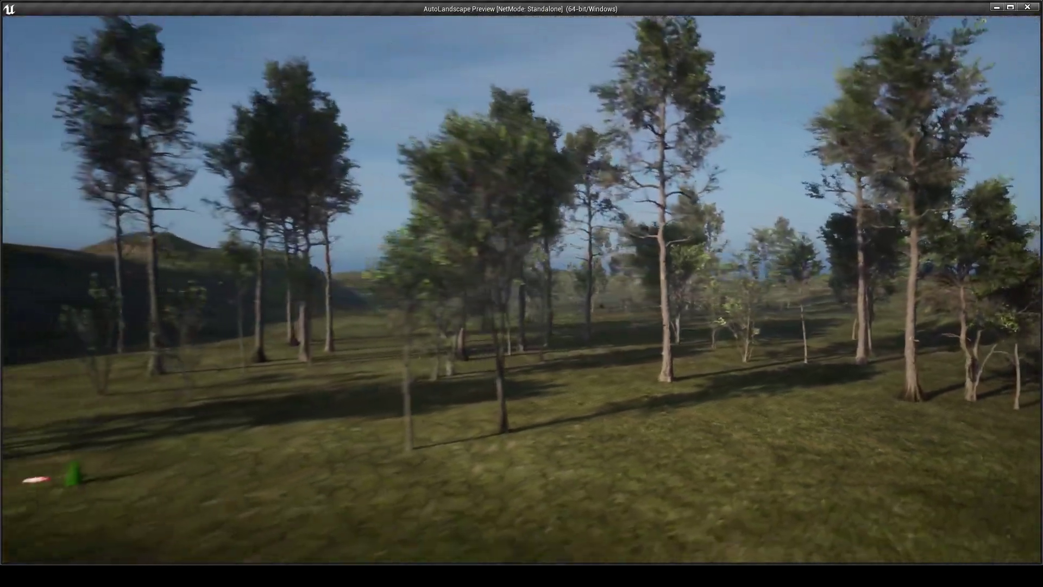
{"action": "key", "text": "w"}
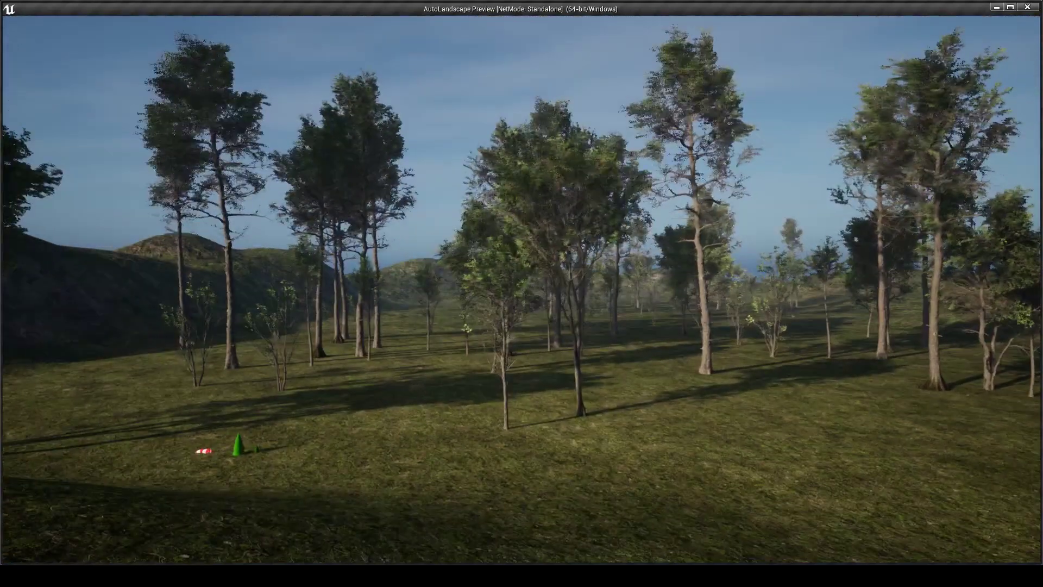
{"action": "key", "text": "Escape"}
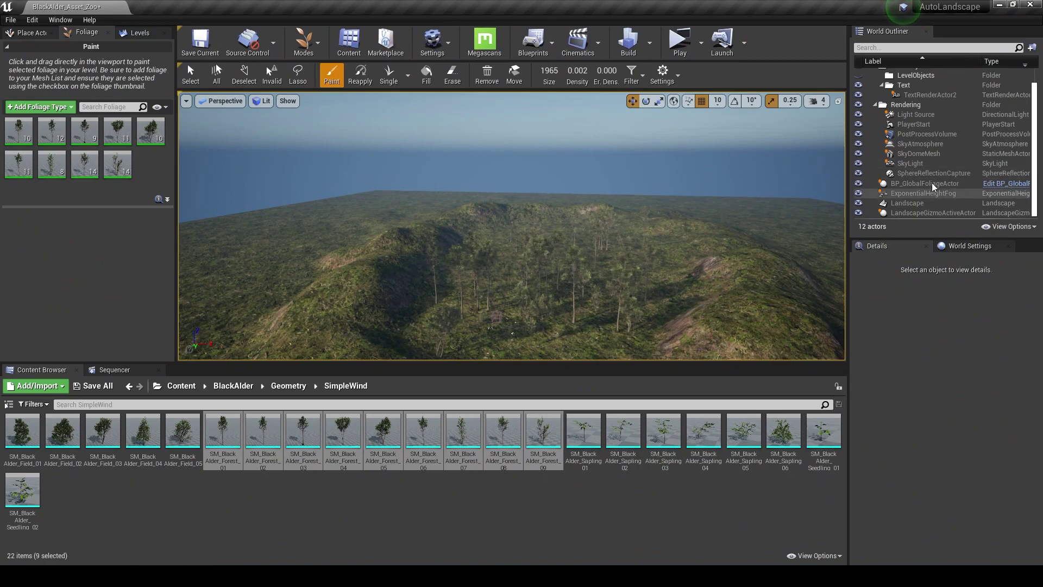
Switch to Place mode, select the Light Source and lower the camera over the landscape
{"action": "left_click", "coordinate": [312, 48]}
{"action": "left_click", "coordinate": [322, 71]}
{"action": "left_click", "coordinate": [918, 115]}
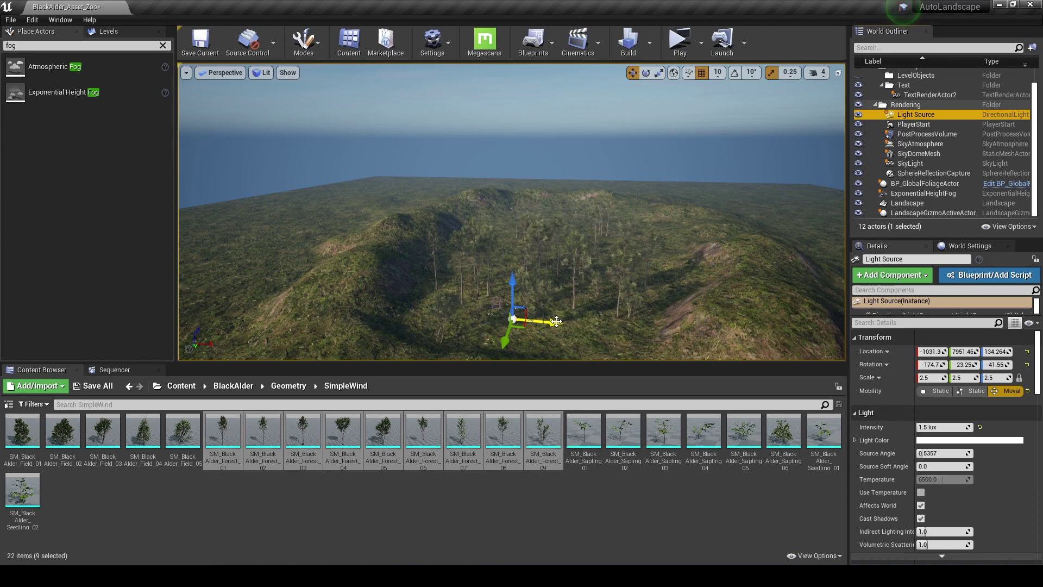
{"action": "key", "text": "w"}
{"action": "right_click_drag", "start_coordinate": [567, 301], "coordinate": [564, 297]}
{"action": "key", "text": "q"}
Rotate the sun to -18.16, -33.43, 39.691, then select and focus BP_GlobalFoliageActor
{"action": "key", "text": "ctrl+l"}
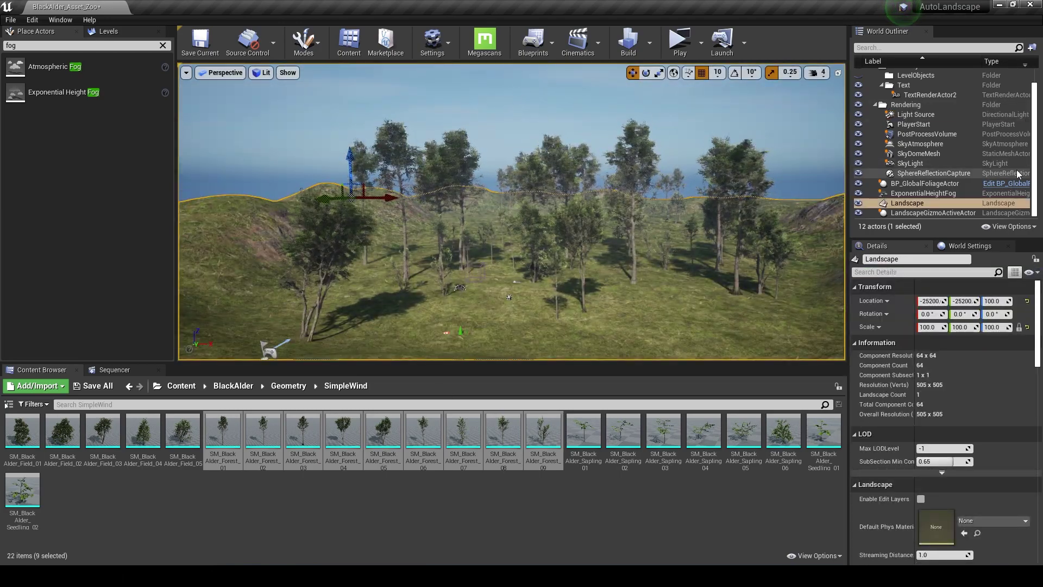
{"action": "left_click", "coordinate": [920, 185]}
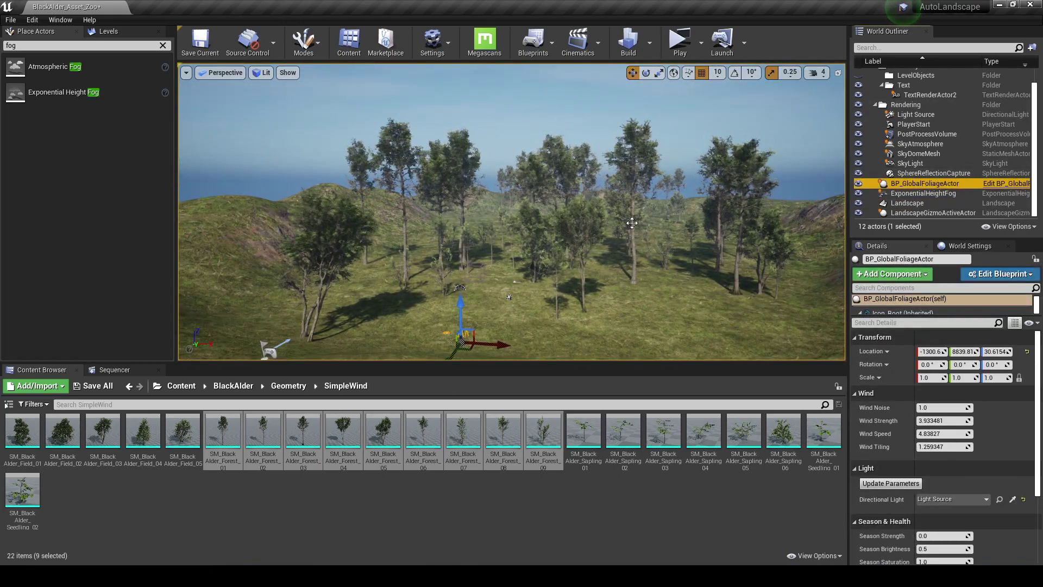
{"action": "key", "text": "f"}
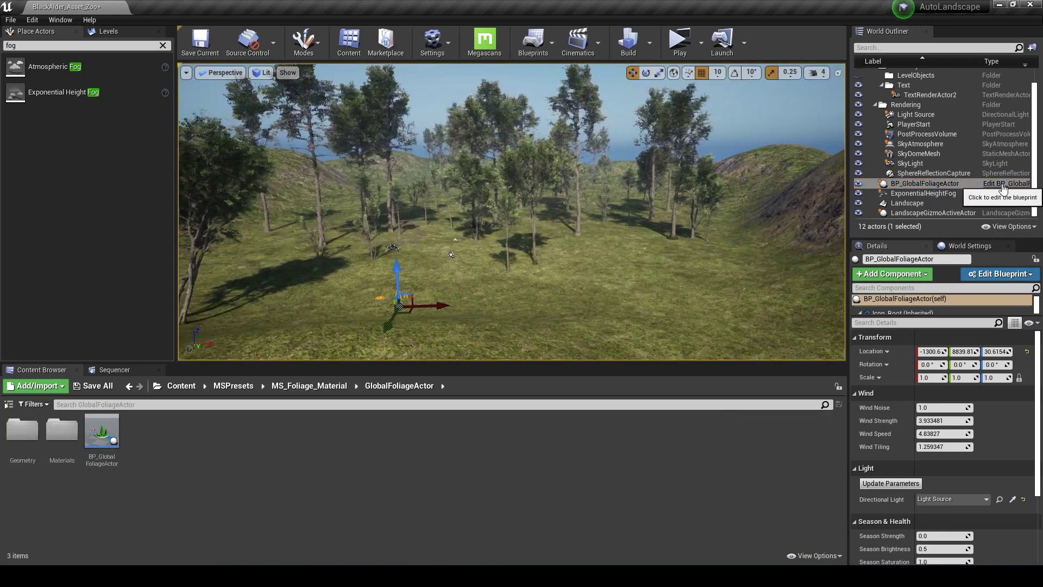
Set BP_GlobalFoliageActor's Season Strength to 108.814484 in its Blueprint editor, then leave the editor
{"action": "left_click", "coordinate": [1006, 183]}
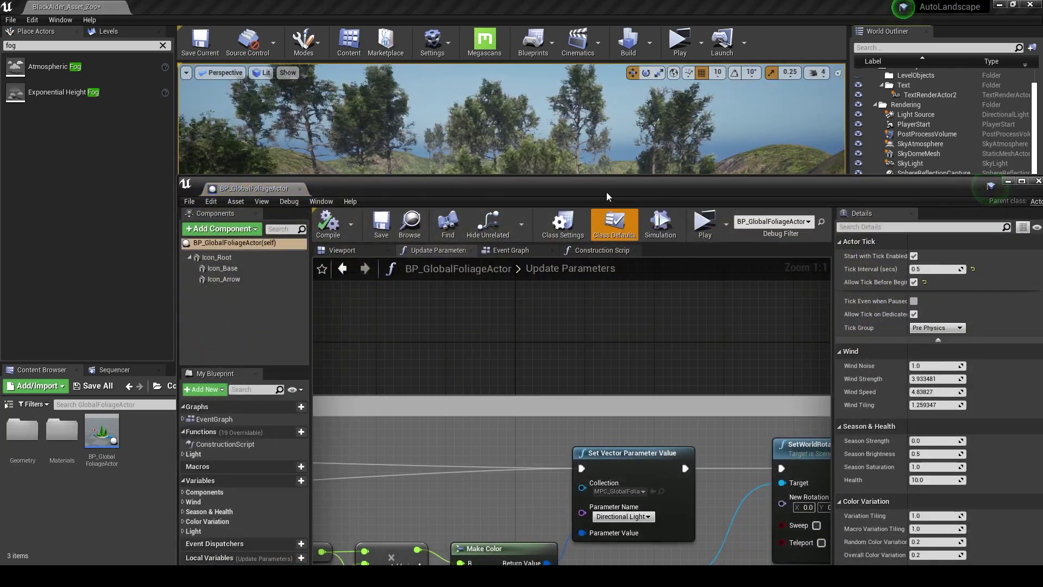
{"action": "left_click_drag", "start_coordinate": [606, 191], "coordinate": [498, 105]}
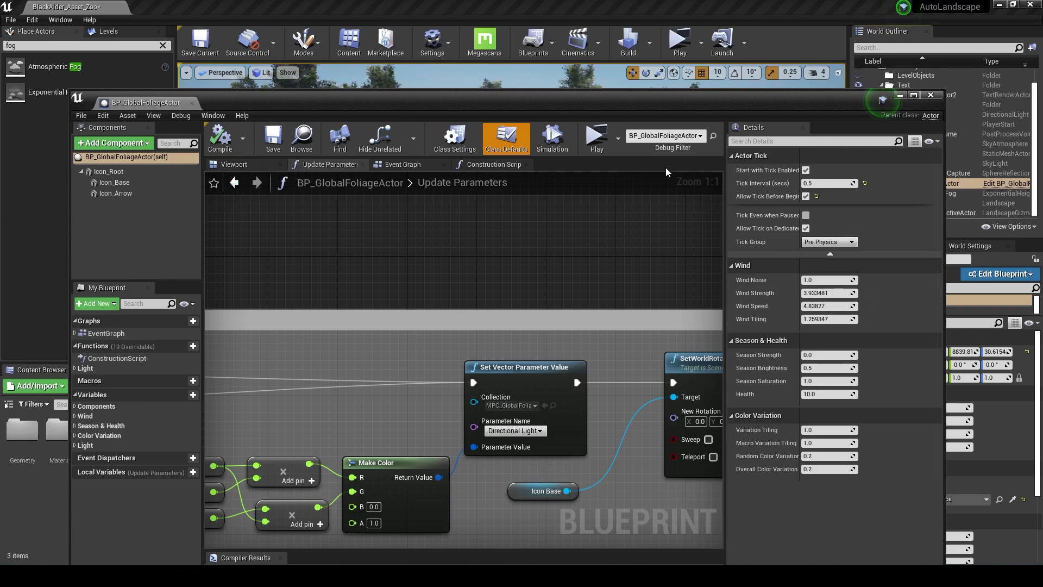
{"action": "left_click_drag", "start_coordinate": [573, 101], "coordinate": [547, 86]}
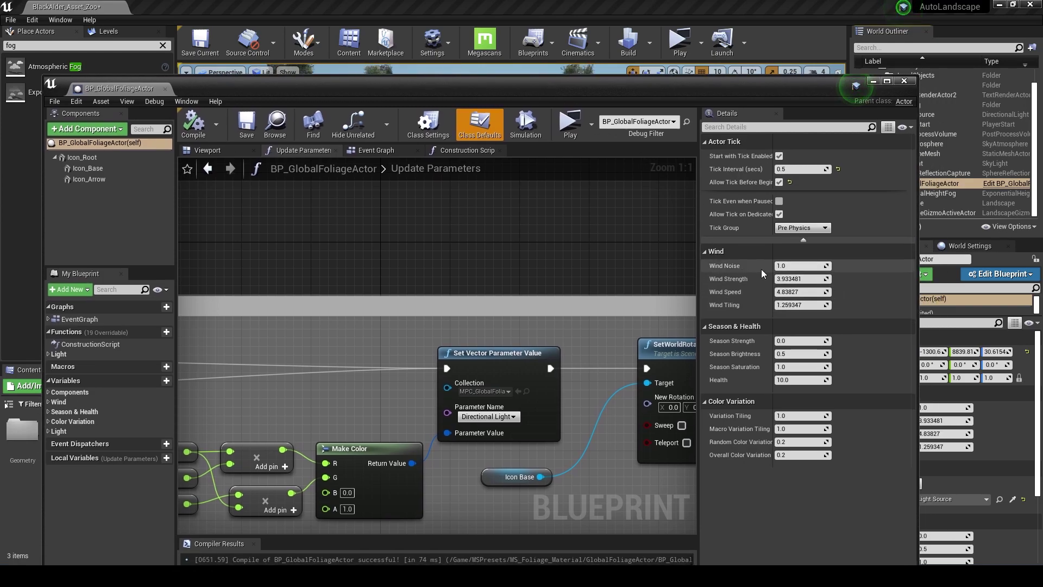
{"action": "left_click_drag", "start_coordinate": [611, 80], "coordinate": [554, 250]}
{"action": "left_click_drag", "start_coordinate": [733, 510], "coordinate": [776, 489]}
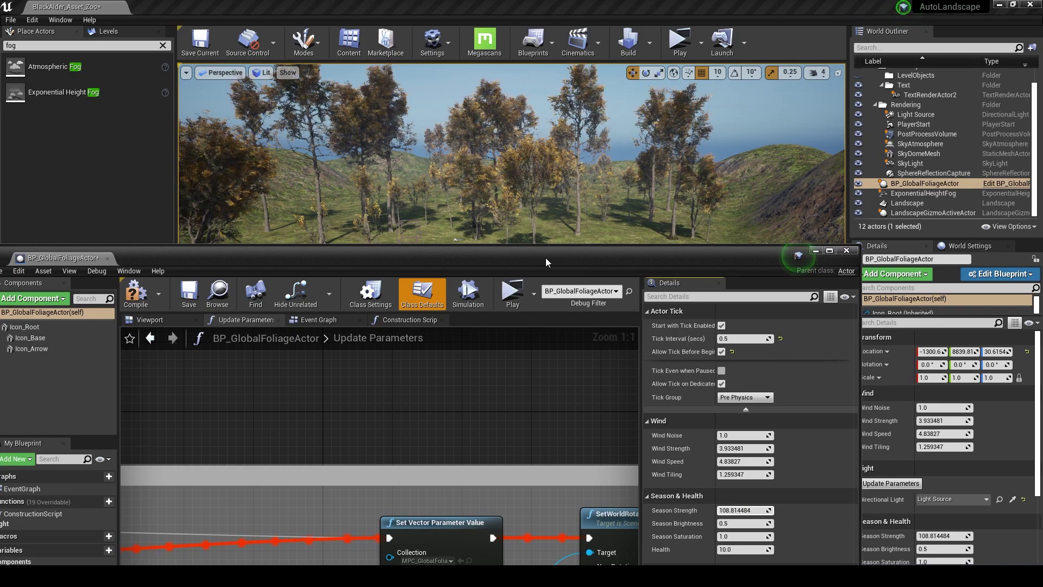
{"action": "left_click_drag", "start_coordinate": [545, 257], "coordinate": [517, 280]}
{"action": "key", "text": "alt+Tab"}
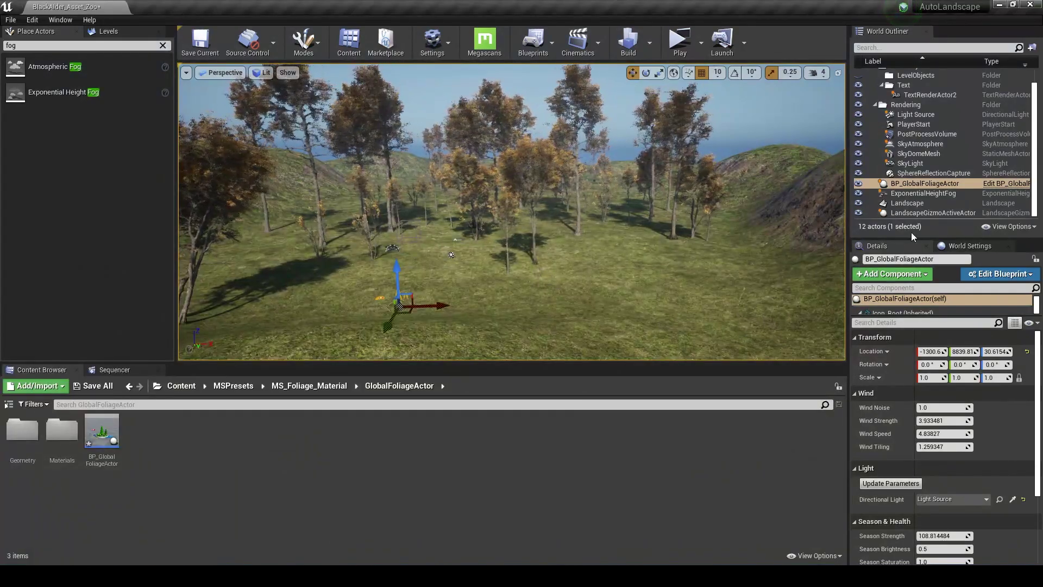
Open the BlackAlder_Asset_Zoo level blueprint
{"action": "left_click", "coordinate": [538, 44]}
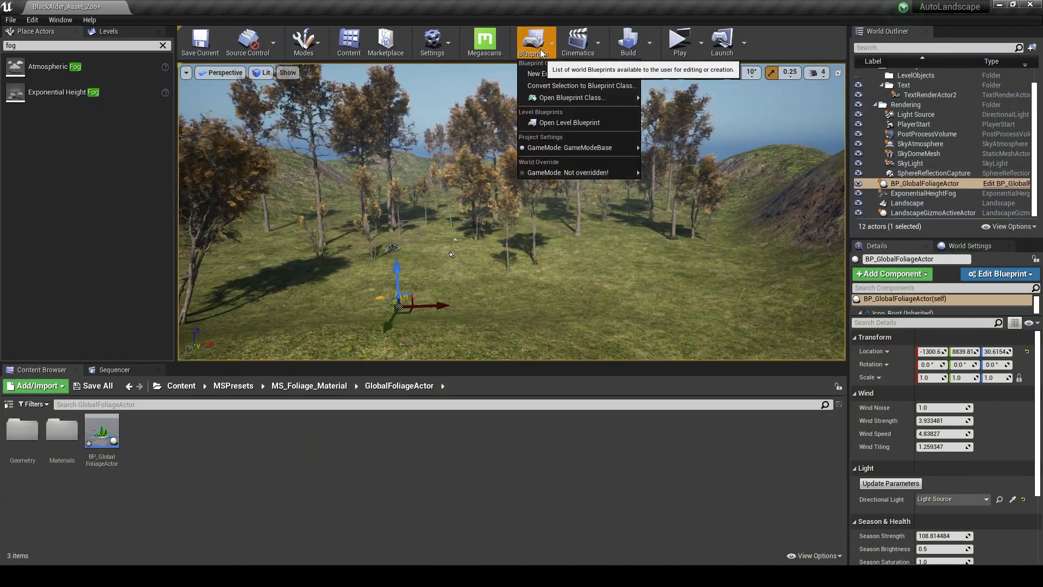
{"action": "left_click", "coordinate": [562, 122]}
{"action": "left_click_drag", "start_coordinate": [438, 296], "coordinate": [459, 268]}
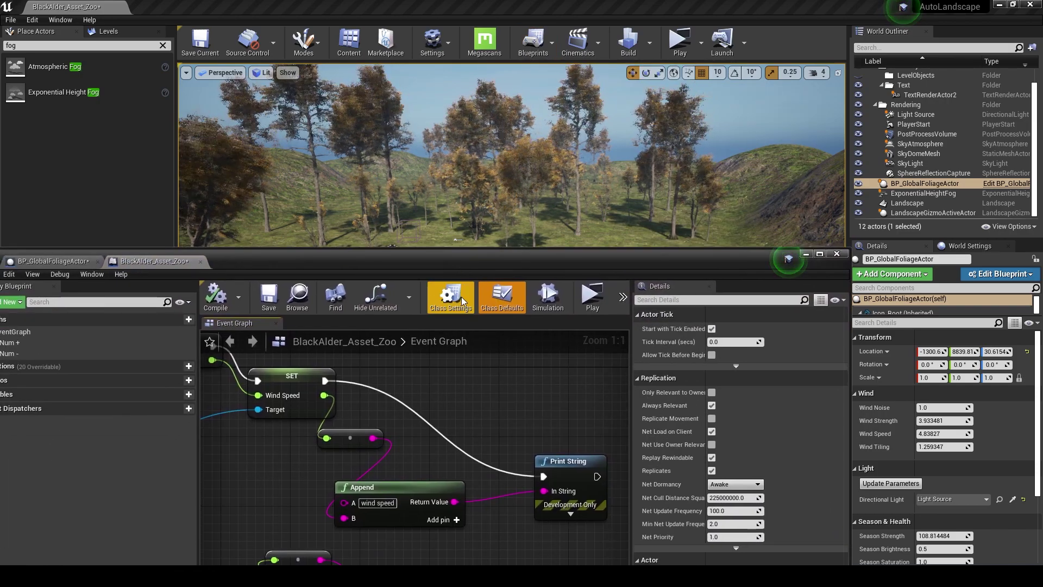
{"action": "scroll", "coordinate": [435, 415], "scroll_direction": "down", "scroll_amount": 9}
Clear the old graph nodes and add a BP_GlobalFoliageActor reference node to the Event Graph
{"action": "left_click_drag", "start_coordinate": [495, 500], "coordinate": [365, 398]}
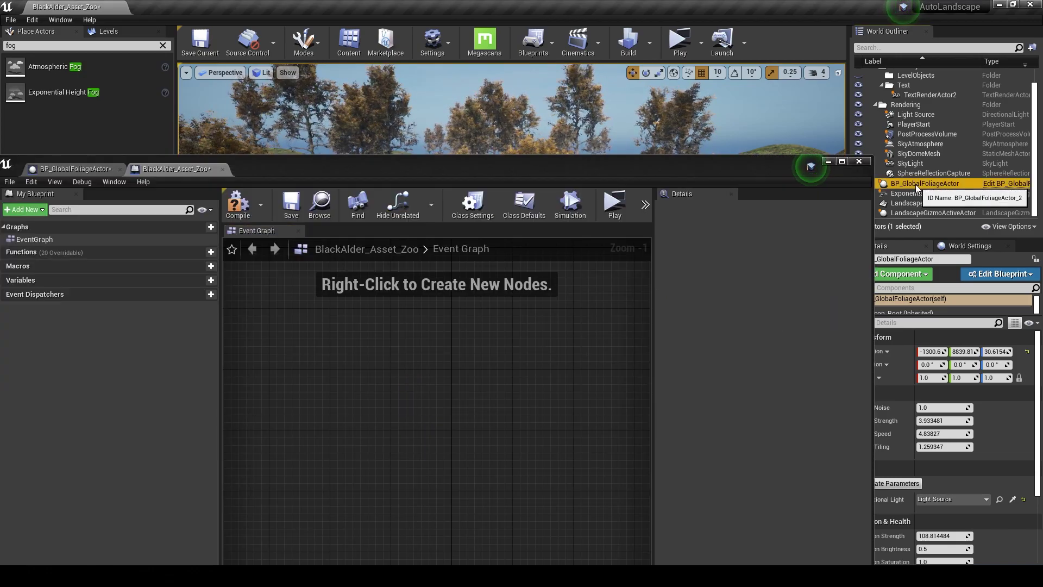
{"action": "left_click_drag", "start_coordinate": [915, 184], "coordinate": [465, 432]}
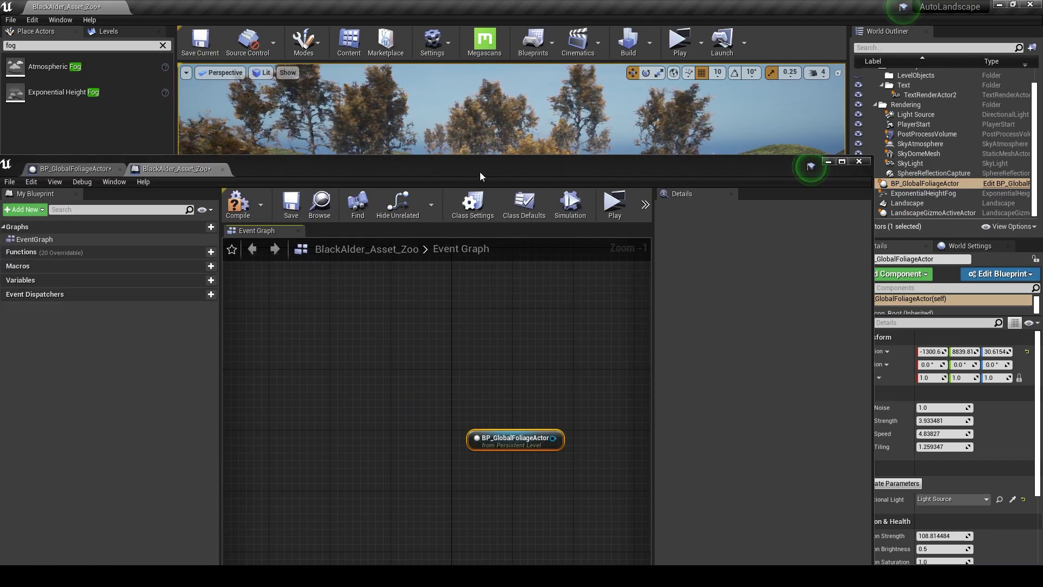
{"action": "left_click_drag", "start_coordinate": [478, 170], "coordinate": [538, 215]}
{"action": "right_click", "coordinate": [467, 412]}
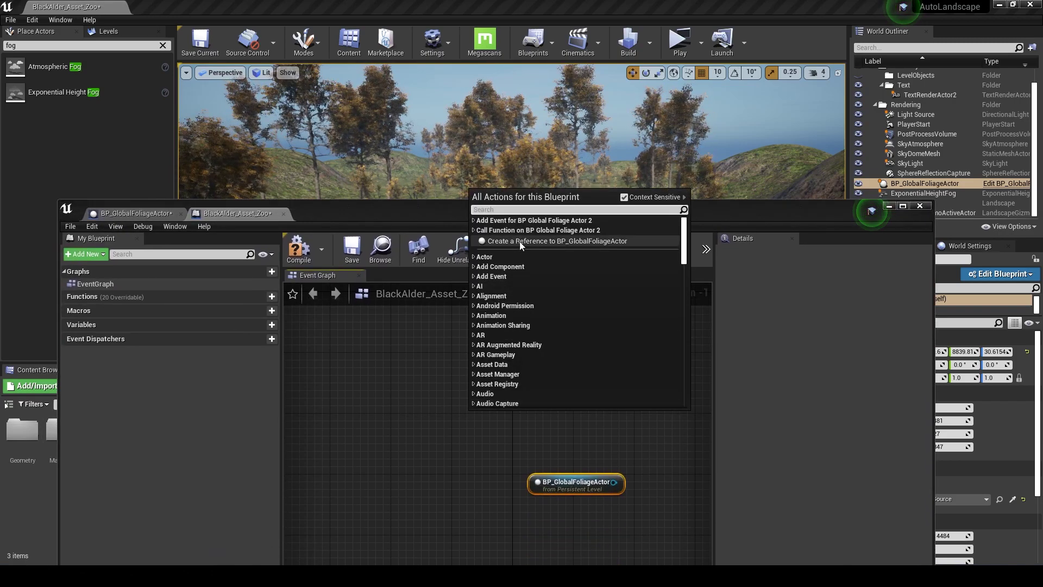
In Project Settings > Input, add action mapping wind_increase bound to Num +
{"action": "left_click", "coordinate": [379, 456]}
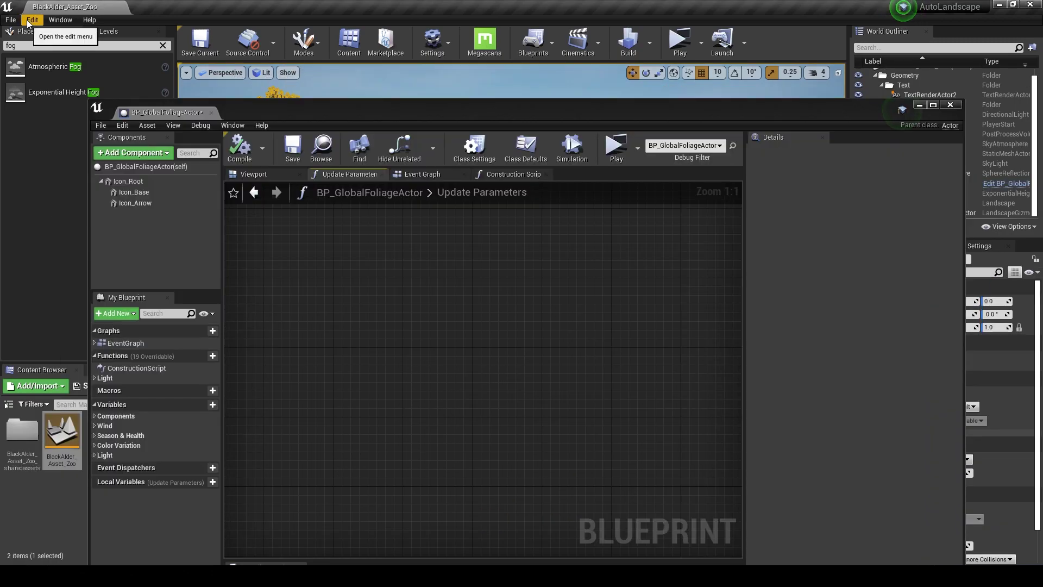
{"action": "left_click", "coordinate": [28, 19]}
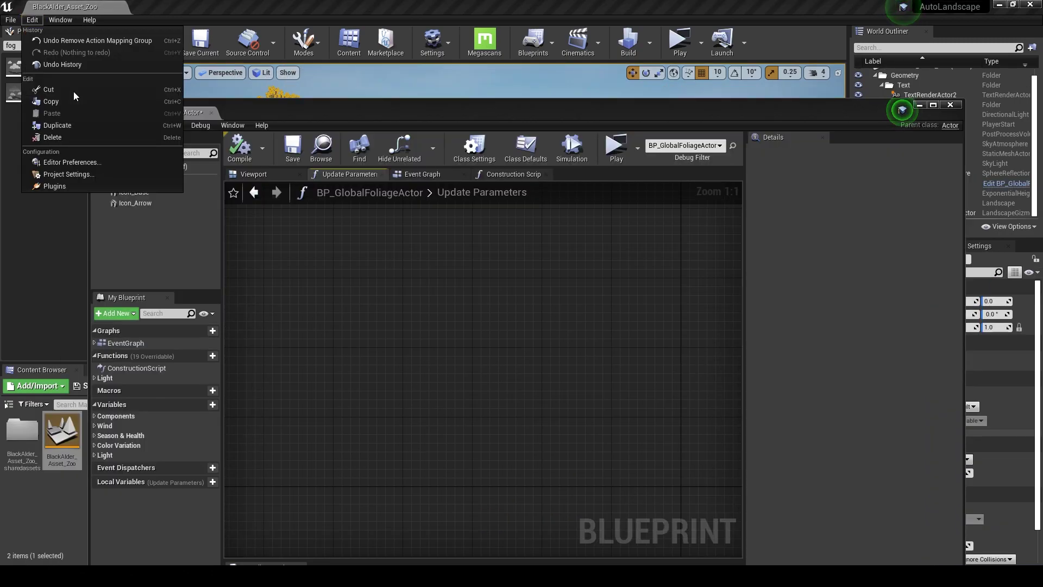
{"action": "left_click", "coordinate": [60, 174]}
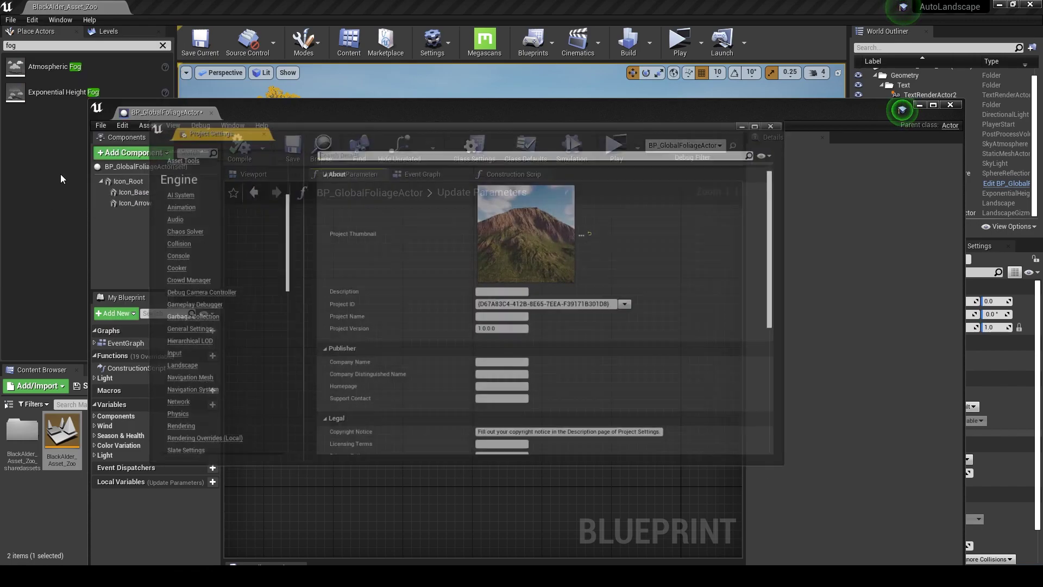
{"action": "left_click", "coordinate": [154, 329]}
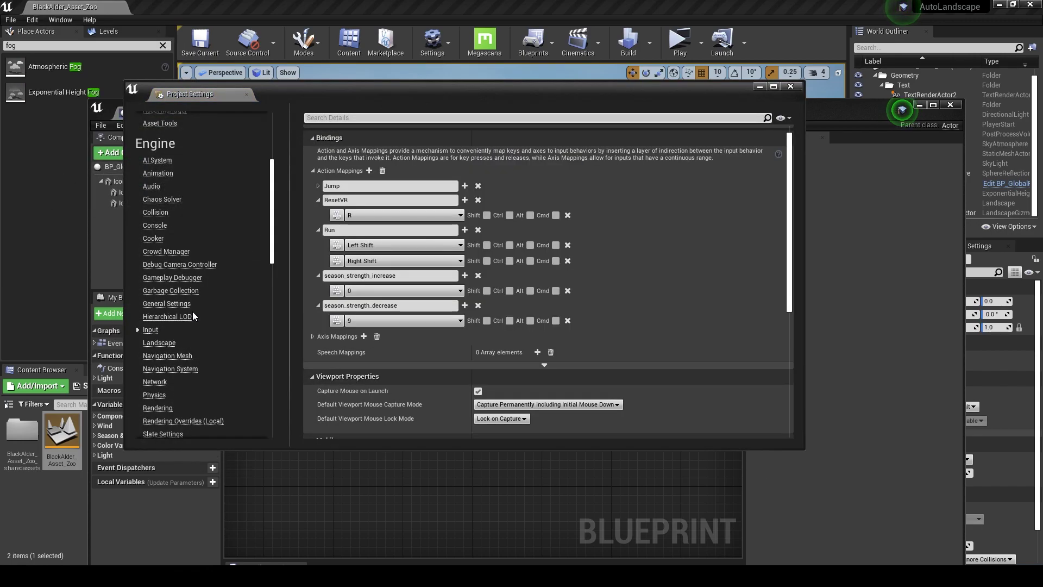
{"action": "left_click", "coordinate": [370, 170]}
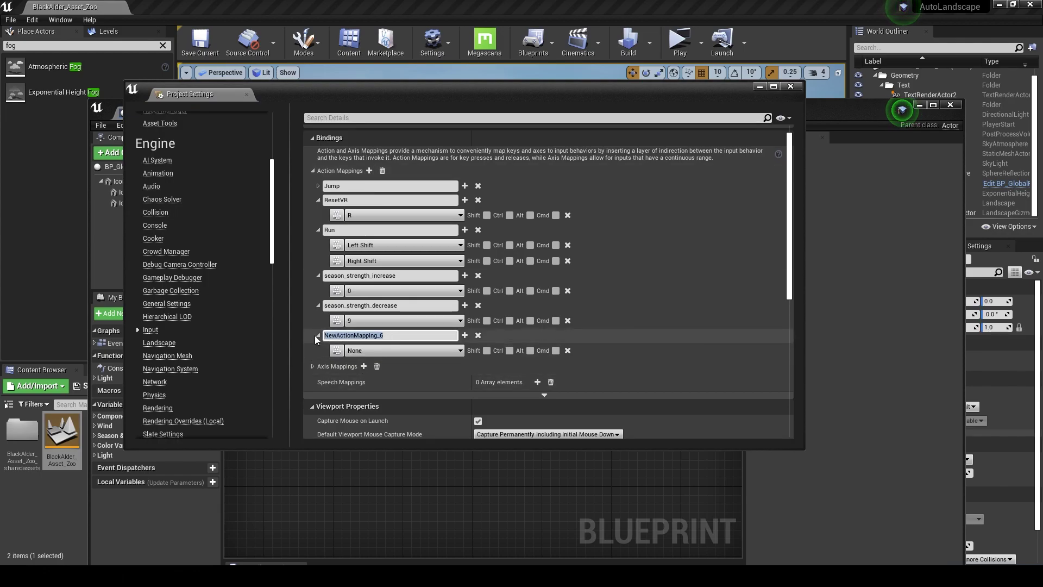
{"action": "type", "text": "wind_increase"}
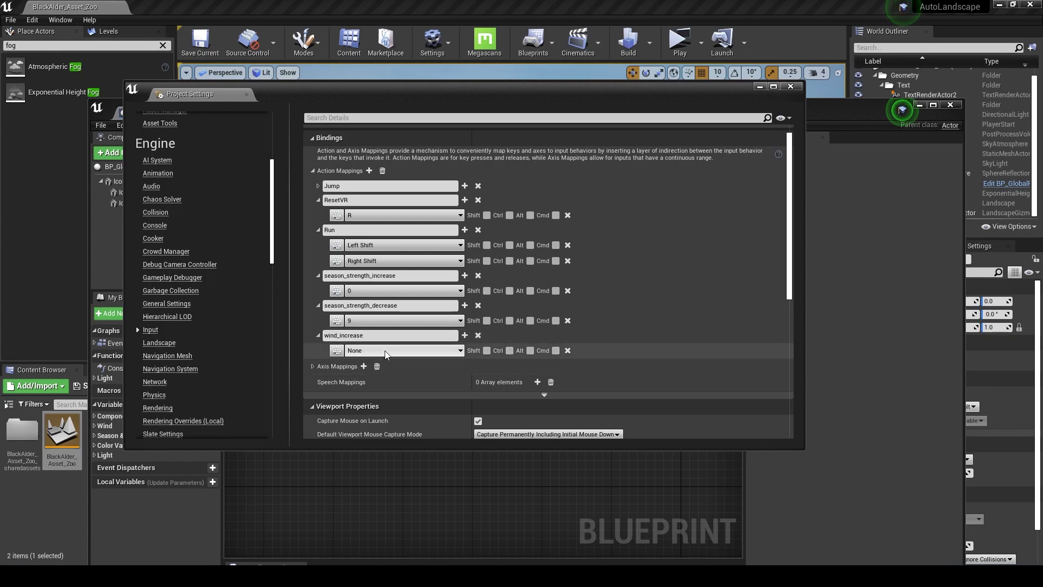
{"action": "left_click", "coordinate": [385, 351]}
{"action": "left_click", "coordinate": [349, 138]}
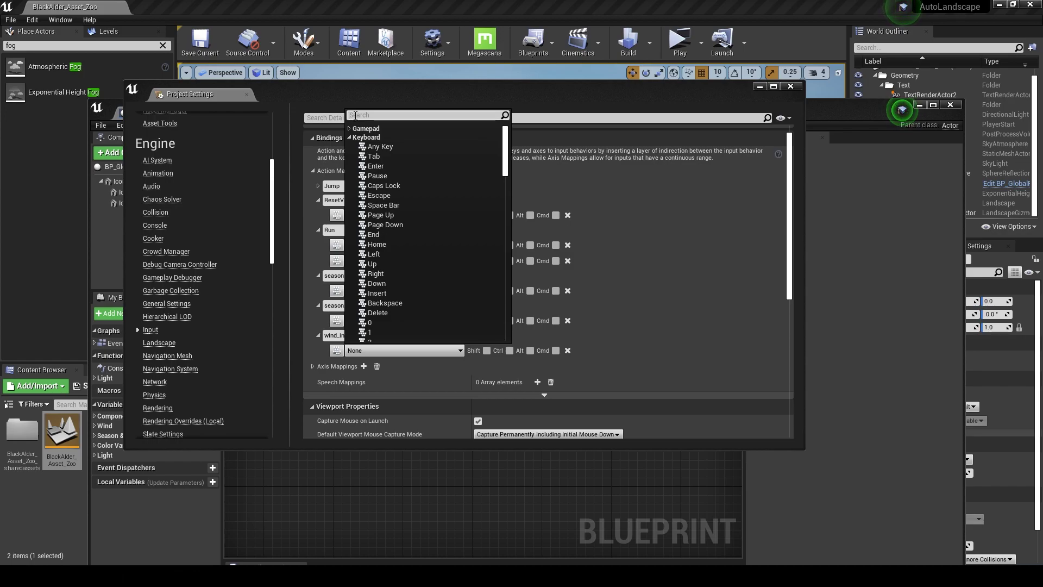
{"action": "type", "text": "+"}
{"action": "left_click", "coordinate": [373, 139]}
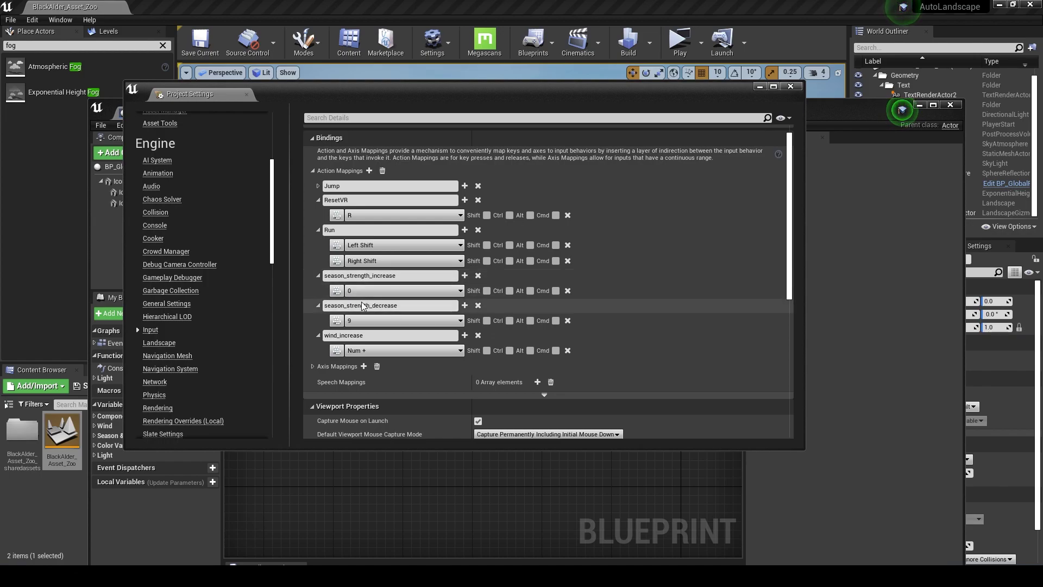
Add a second action mapping, wind_decrease, bound to Num -
{"action": "left_click", "coordinate": [368, 170]}
{"action": "left_click", "coordinate": [402, 380]}
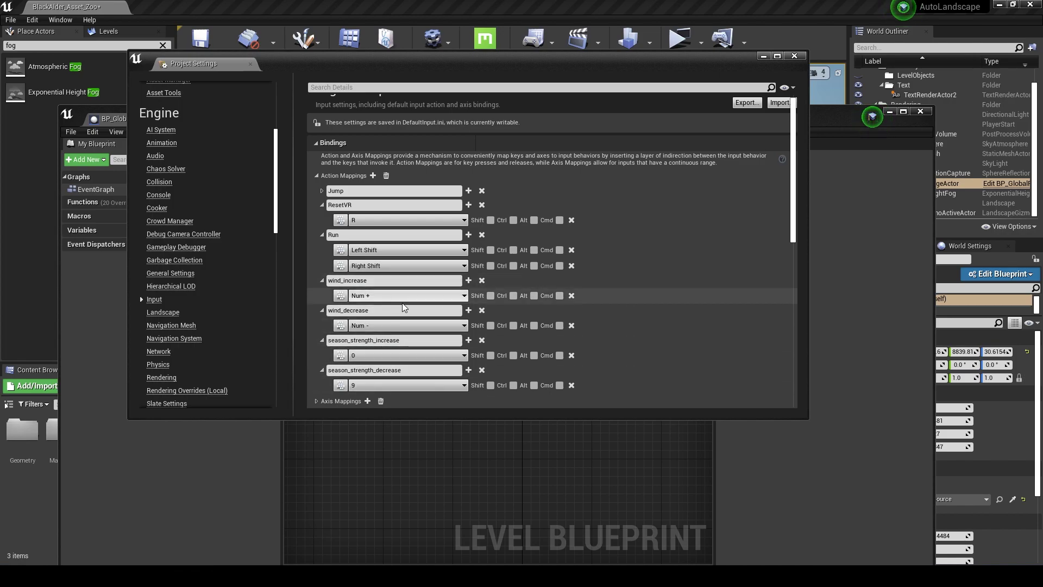
{"action": "left_click_drag", "start_coordinate": [689, 69], "coordinate": [683, 95]}
Add InputAction wind_increase and wind_decrease event nodes to the level blueprint graph
{"action": "left_click", "coordinate": [758, 84]}
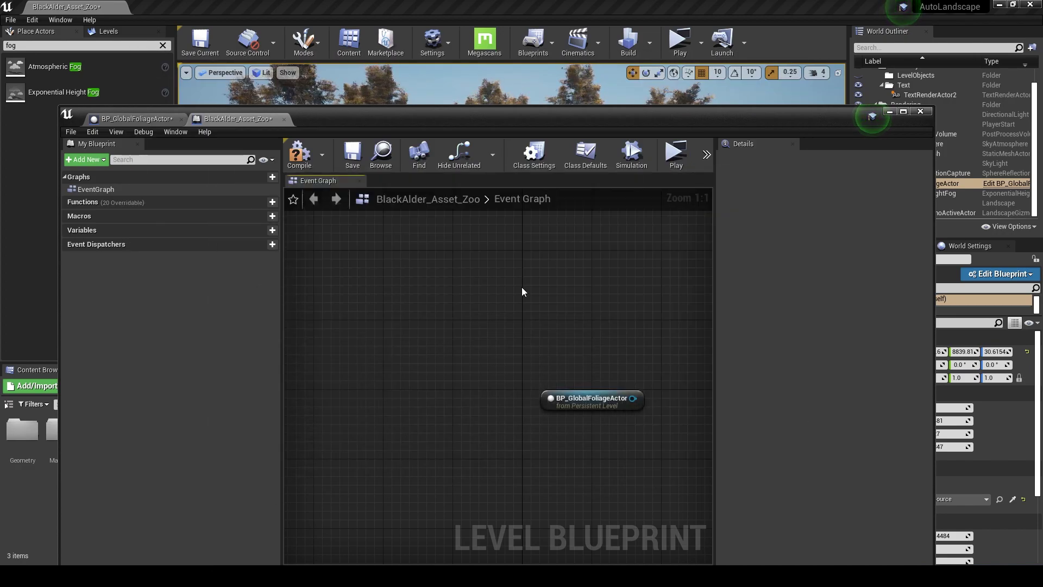
{"action": "right_click", "coordinate": [405, 323]}
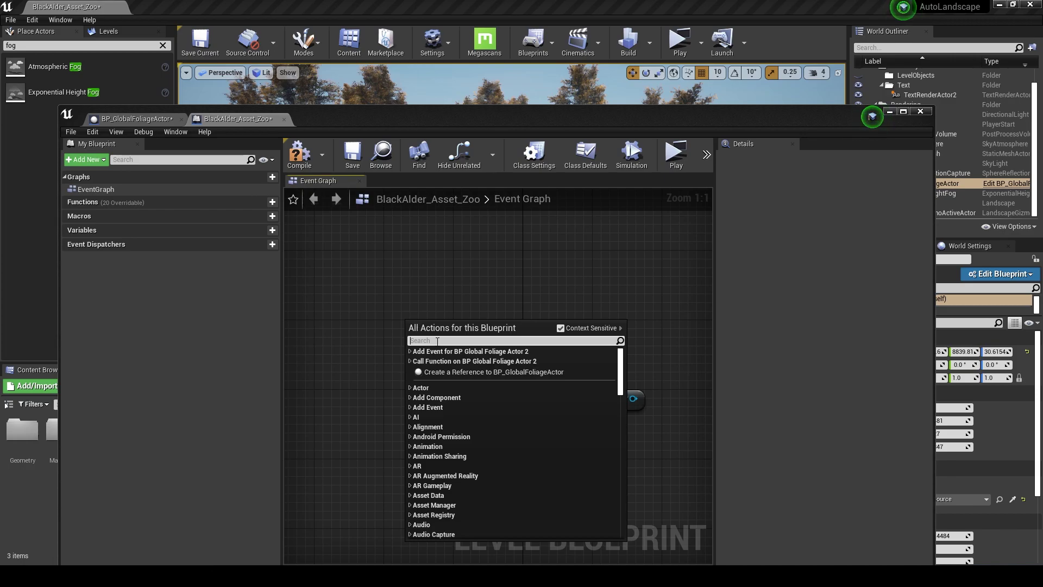
{"action": "type", "text": "wind"}
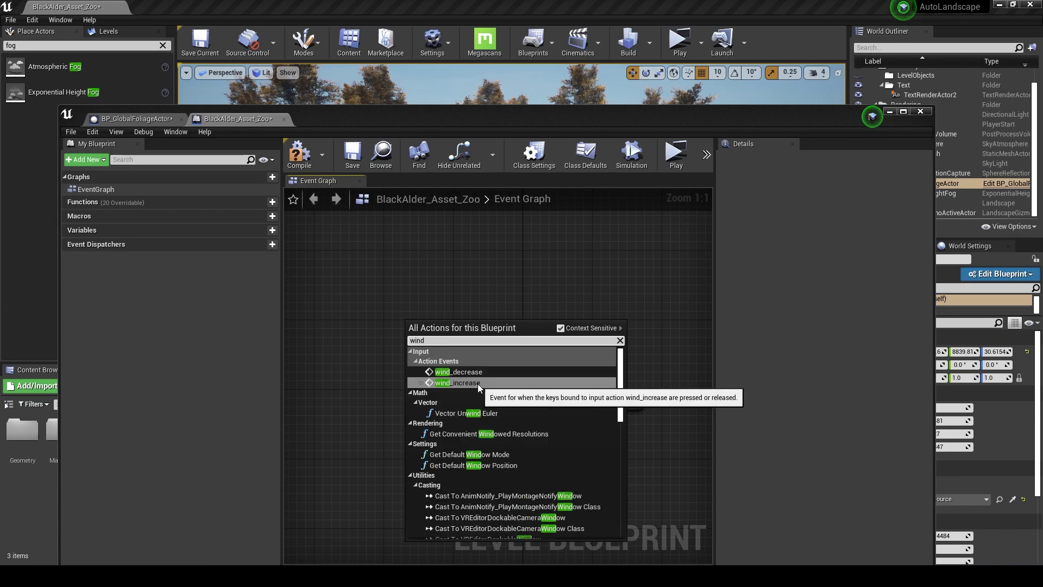
{"action": "left_click", "coordinate": [478, 383]}
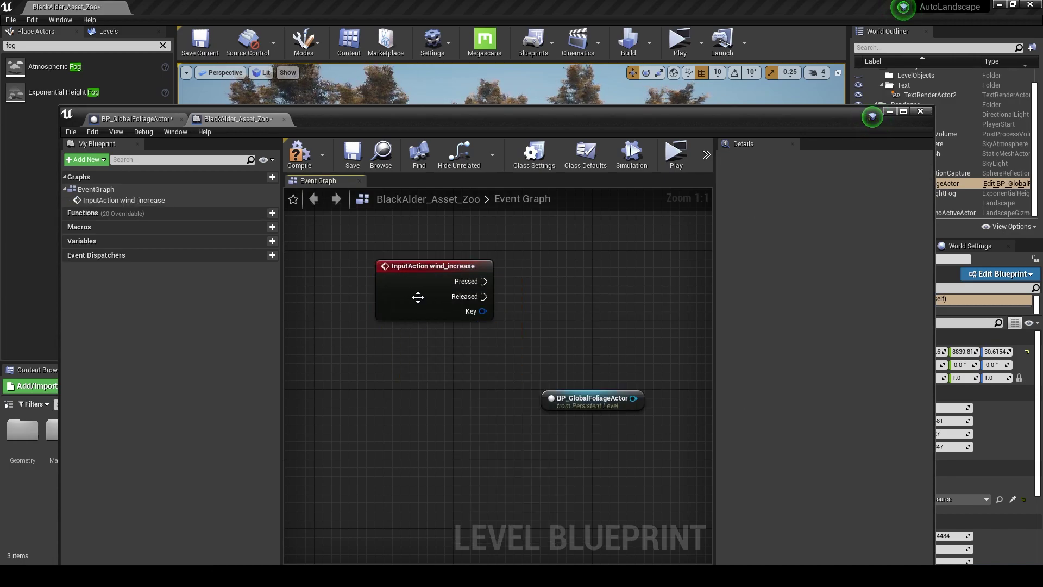
{"action": "right_click", "coordinate": [408, 405]}
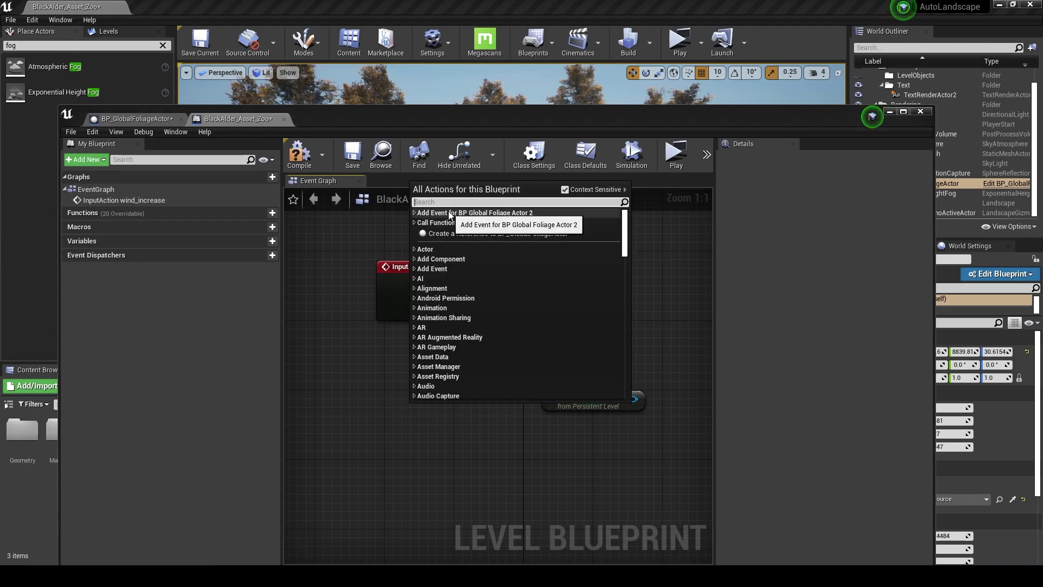
{"action": "type", "text": "wind"}
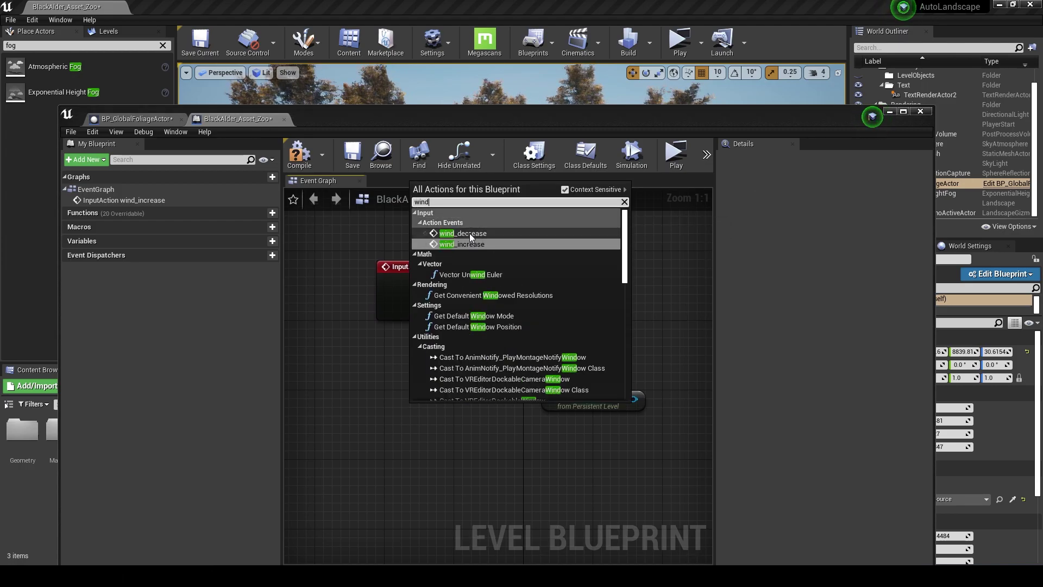
{"action": "left_click", "coordinate": [469, 233]}
Arrange the two wind events around the BP_GlobalFoliageActor reference node
{"action": "left_click_drag", "start_coordinate": [598, 402], "coordinate": [423, 388]}
{"action": "mouse_move", "coordinate": [455, 446]}
{"action": "left_mouse_down"}
{"action": "mouse_move", "coordinate": [439, 438]}
{"action": "mouse_move", "coordinate": [472, 441]}
{"action": "left_mouse_up"}
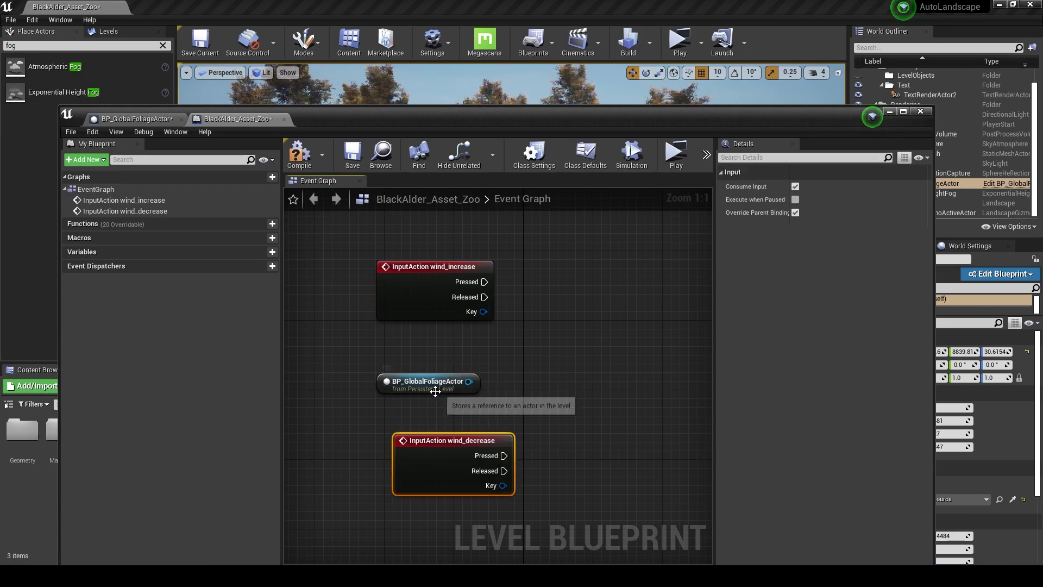
{"action": "left_click_drag", "start_coordinate": [450, 386], "coordinate": [459, 387]}
{"action": "left_click_drag", "start_coordinate": [441, 451], "coordinate": [433, 450]}
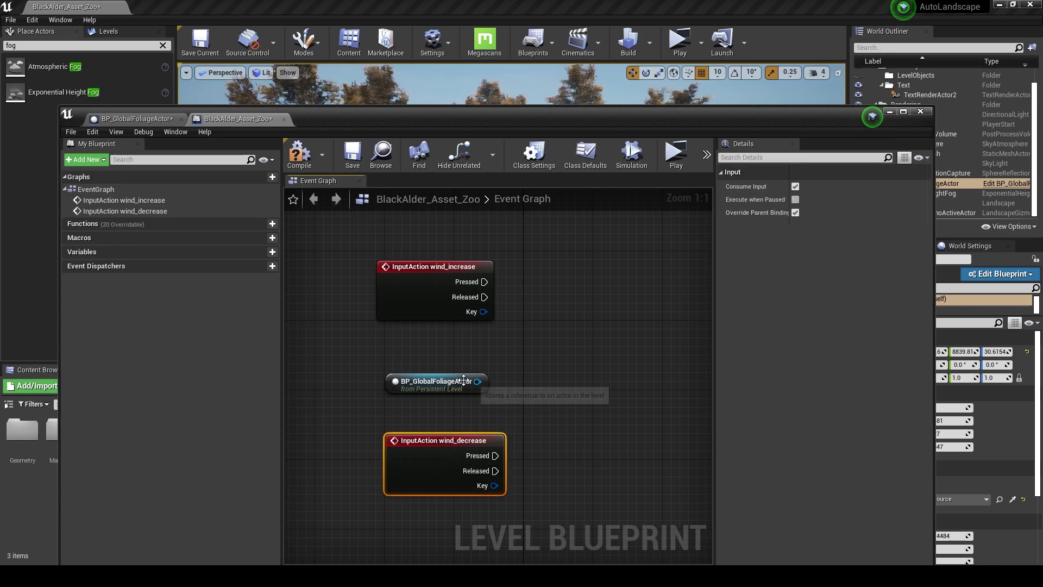
{"action": "left_click_drag", "start_coordinate": [477, 381], "coordinate": [625, 305]}
Add SET Wind Speed and GET Wind Speed nodes from the foliage actor reference and arrange them
{"action": "type", "text": "wind"}
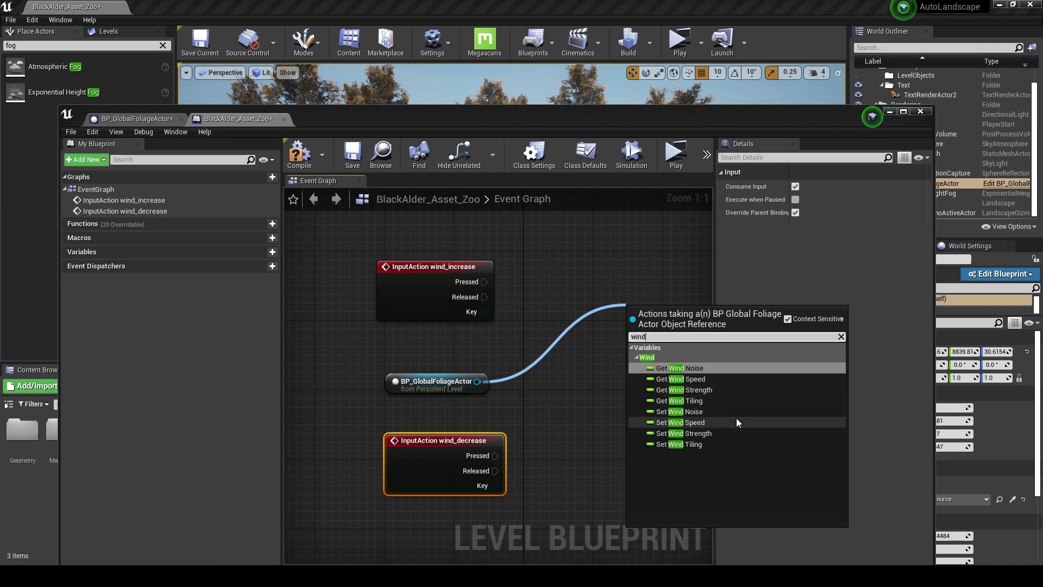
{"action": "left_click", "coordinate": [702, 422]}
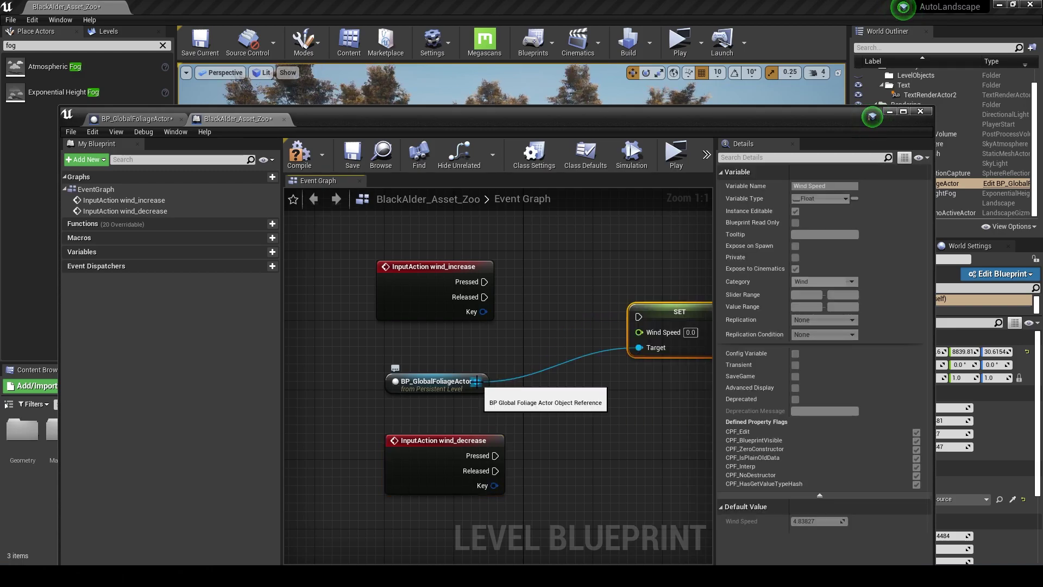
{"action": "left_click_drag", "start_coordinate": [477, 381], "coordinate": [575, 300]}
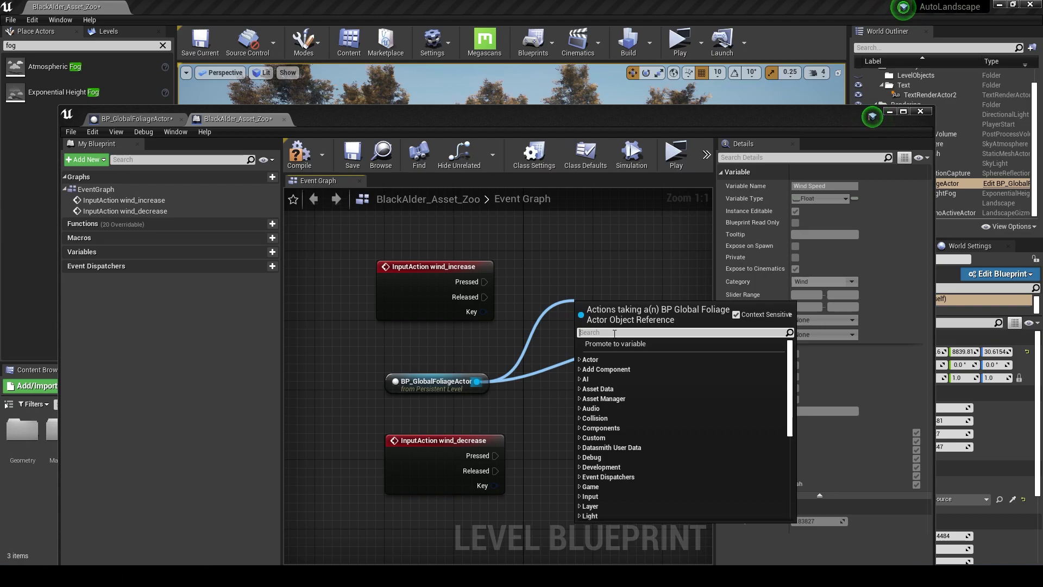
{"action": "type", "text": "get win"}
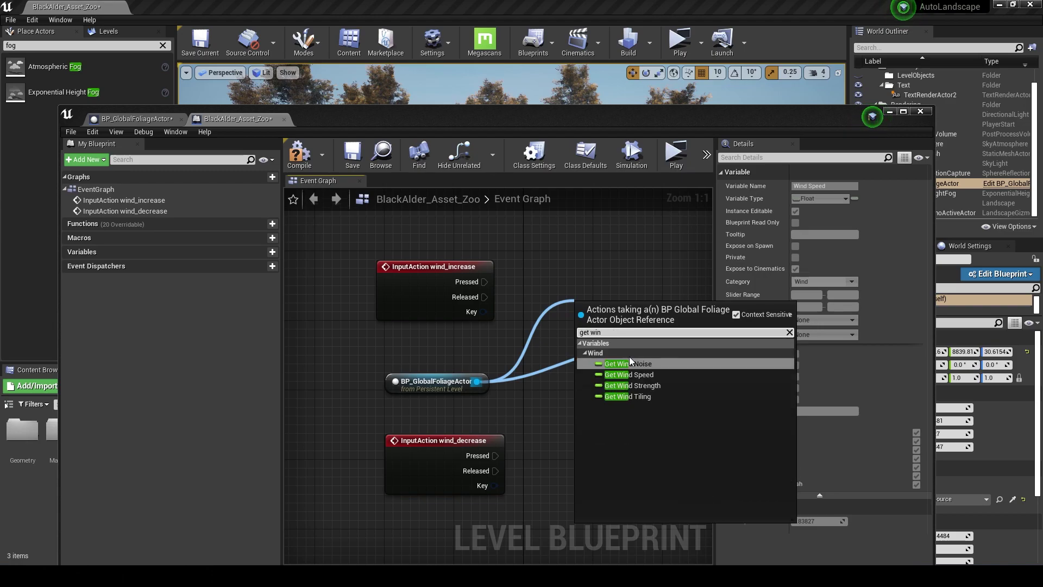
{"action": "left_click", "coordinate": [644, 374]}
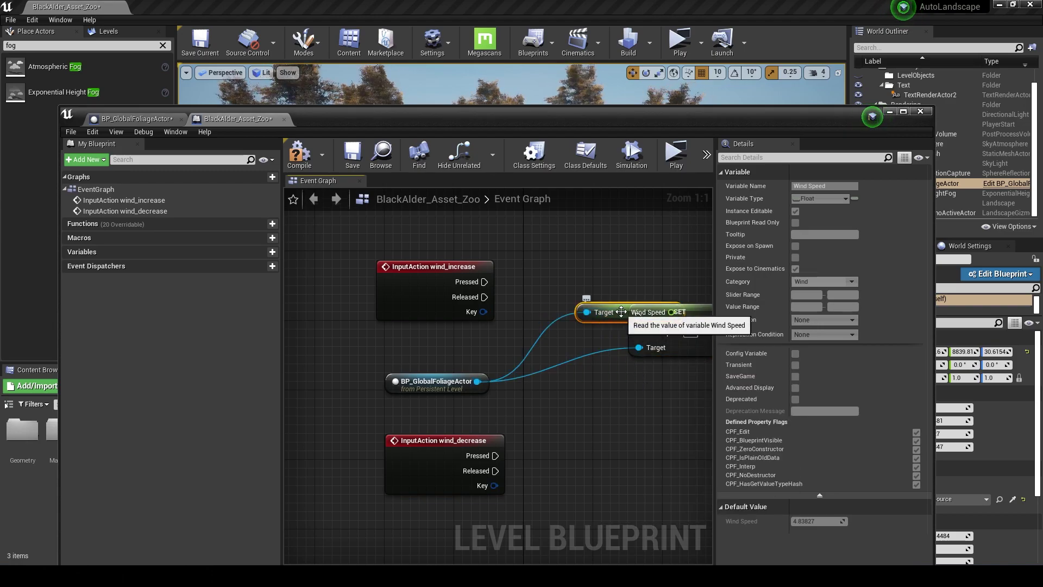
{"action": "left_click_drag", "start_coordinate": [621, 312], "coordinate": [508, 338]}
{"action": "left_click_drag", "start_coordinate": [433, 382], "coordinate": [390, 407]}
{"action": "left_click_drag", "start_coordinate": [526, 339], "coordinate": [487, 364]}
{"action": "right_click_drag", "start_coordinate": [674, 320], "coordinate": [595, 328]}
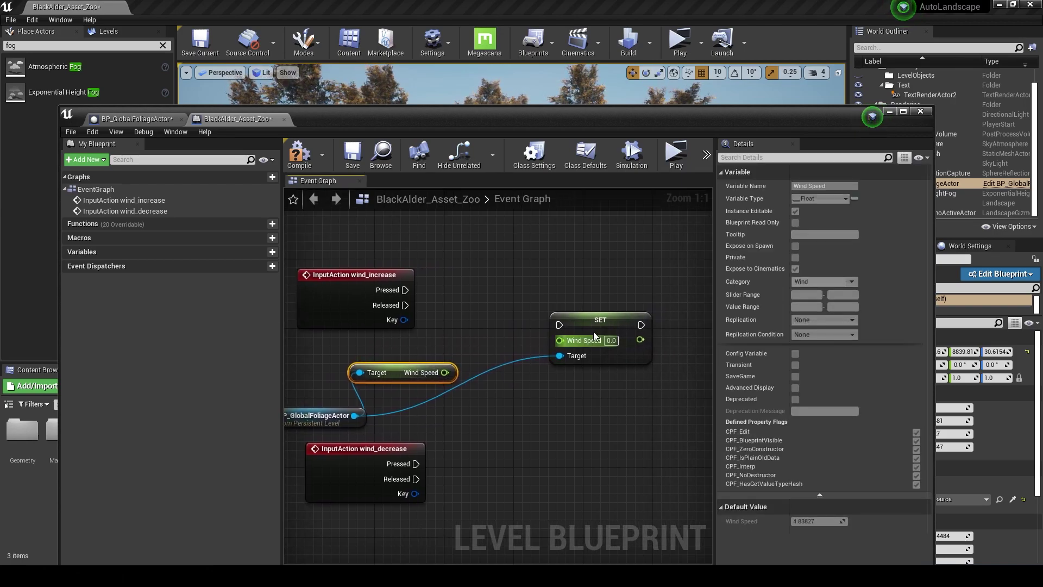
{"action": "left_click_drag", "start_coordinate": [596, 328], "coordinate": [604, 337]}
Add an Increment Float (++) on Wind Speed, chaining wind_increase Pressed through it into SET
{"action": "left_click_drag", "start_coordinate": [444, 372], "coordinate": [504, 304]}
{"action": "type", "text": "++"}
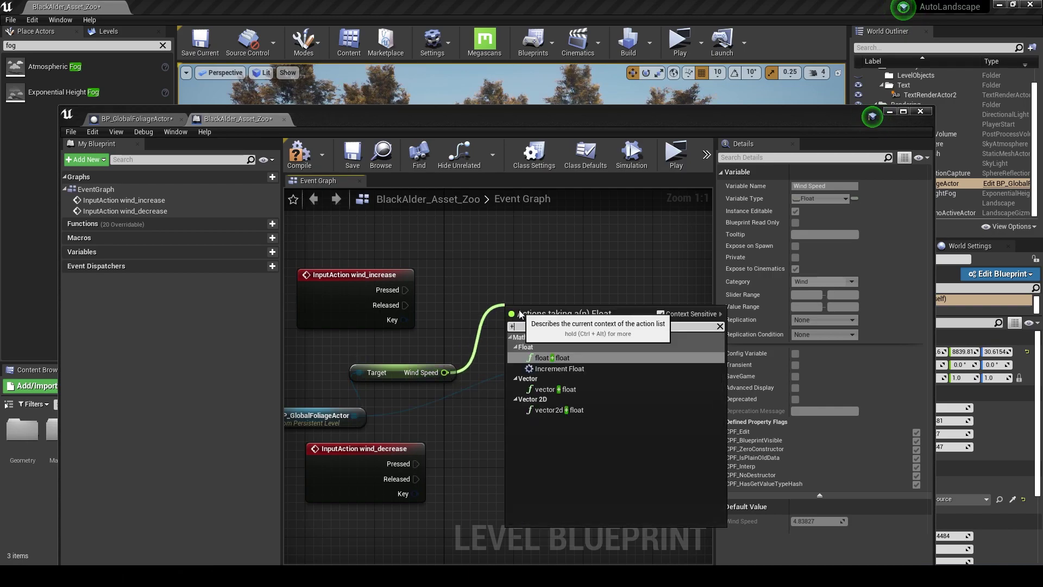
{"action": "left_click", "coordinate": [552, 370]}
{"action": "left_click_drag", "start_coordinate": [395, 292], "coordinate": [427, 291]}
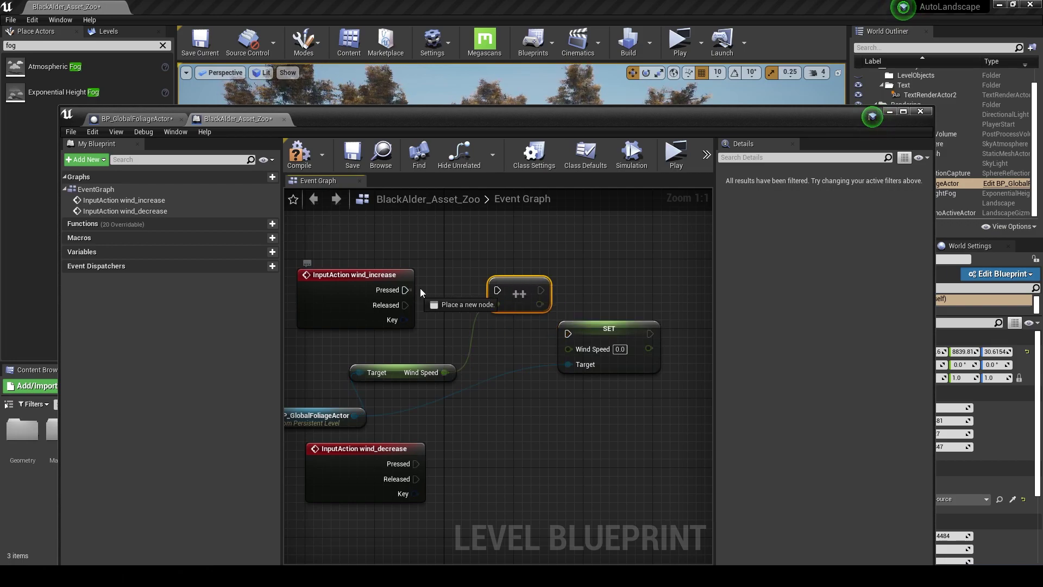
{"action": "mouse_move", "coordinate": [502, 290]}
{"action": "left_mouse_down"}
{"action": "mouse_move", "coordinate": [560, 314]}
{"action": "mouse_move", "coordinate": [568, 333]}
{"action": "mouse_move", "coordinate": [621, 320]}
{"action": "left_mouse_up"}
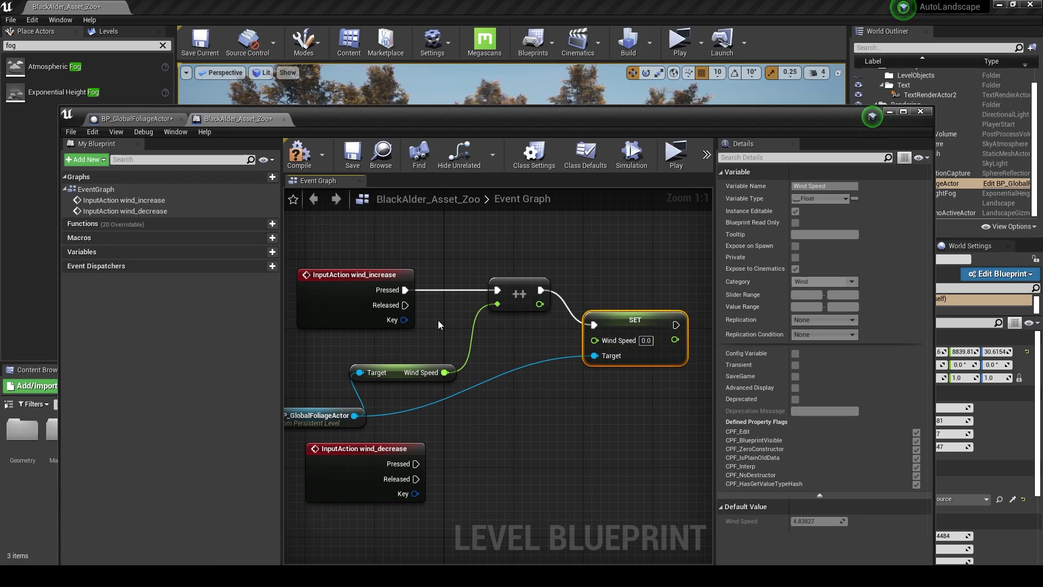
Tidy the wind_increase event, Wind Speed getter and actor reference node layout
{"action": "left_click_drag", "start_coordinate": [372, 282], "coordinate": [381, 265]}
{"action": "left_click_drag", "start_coordinate": [396, 373], "coordinate": [405, 365]}
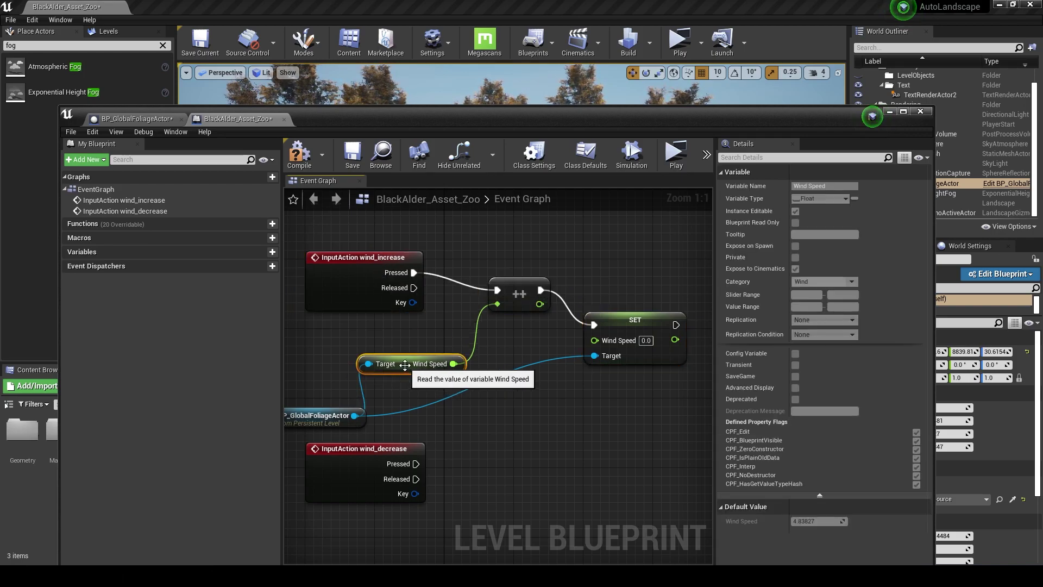
{"action": "left_click_drag", "start_coordinate": [310, 418], "coordinate": [329, 409]}
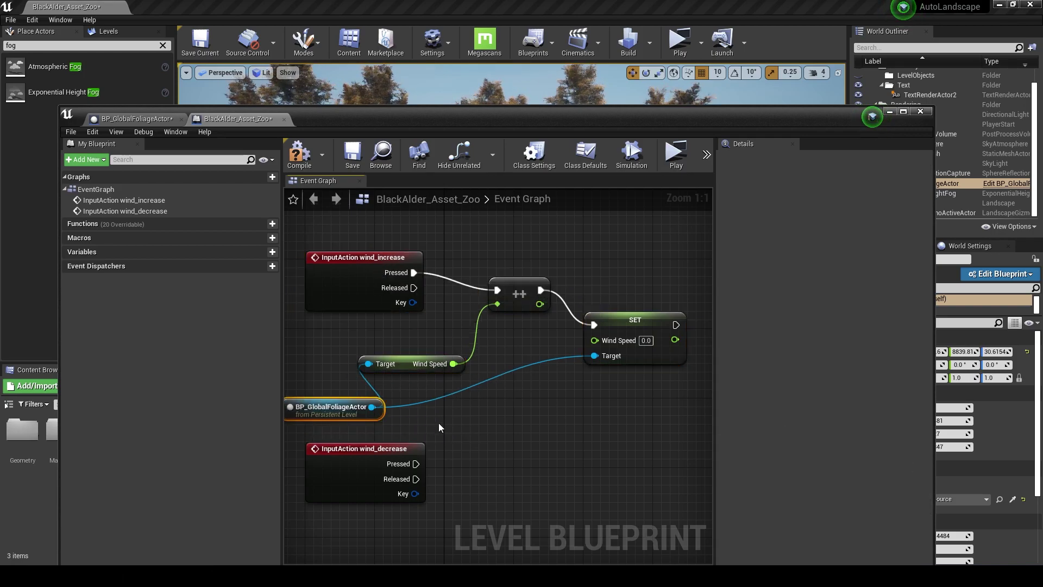
{"action": "right_click_drag", "start_coordinate": [440, 429], "coordinate": [369, 373]}
{"action": "right_click_drag", "start_coordinate": [459, 347], "coordinate": [465, 405]}
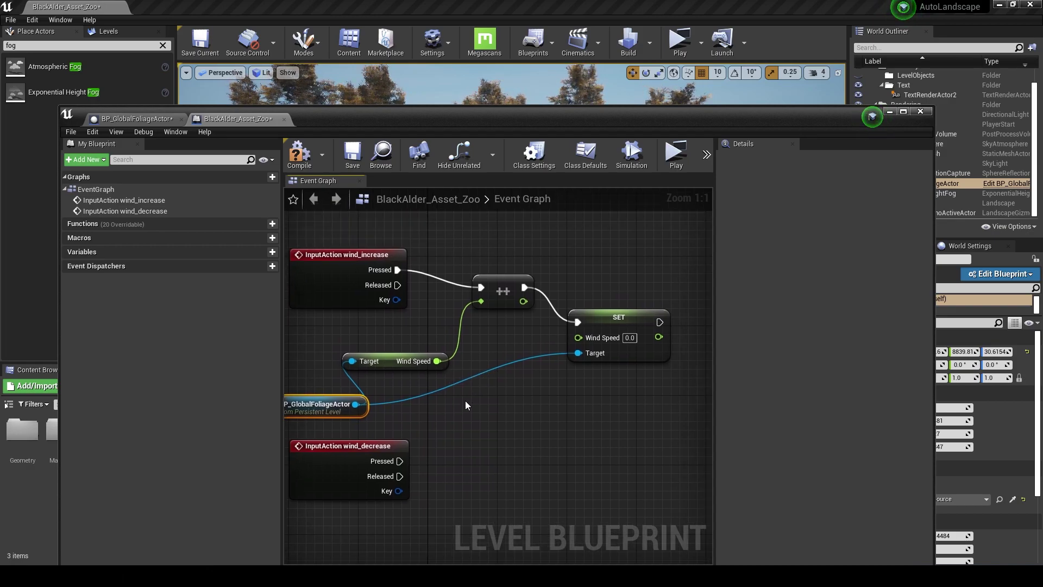
{"action": "left_click_drag", "start_coordinate": [389, 359], "coordinate": [425, 359]}
{"action": "left_click_drag", "start_coordinate": [334, 404], "coordinate": [341, 361]}
{"action": "left_click_drag", "start_coordinate": [441, 364], "coordinate": [476, 368]}
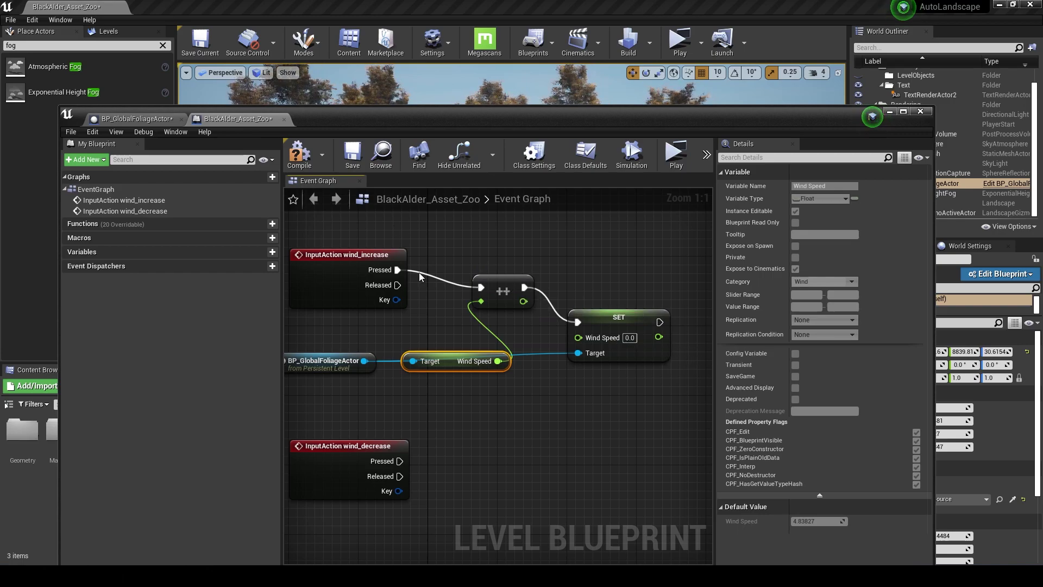
Duplicate the Wind Speed getter and SET nodes below the wind increase chain
{"action": "right_click_drag", "start_coordinate": [475, 397], "coordinate": [422, 377]}
{"action": "scroll", "coordinate": [422, 377], "scroll_direction": "down", "scroll_amount": 1}
{"action": "left_click_drag", "start_coordinate": [305, 350], "coordinate": [303, 373]}
{"action": "left_click_drag", "start_coordinate": [402, 345], "coordinate": [417, 345]}
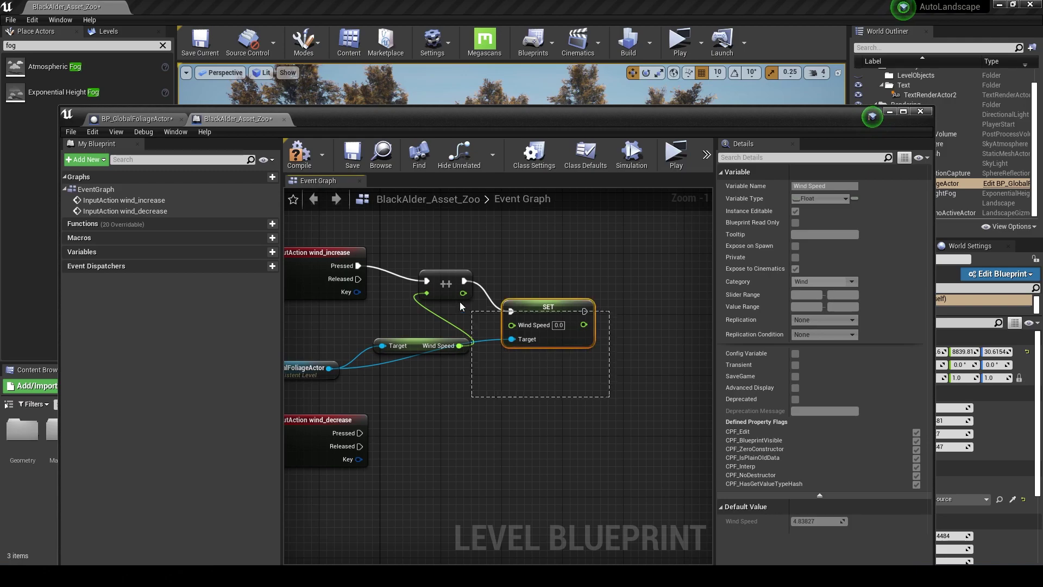
{"action": "left_click_drag", "start_coordinate": [452, 295], "coordinate": [418, 318]}
{"action": "right_click_drag", "start_coordinate": [461, 367], "coordinate": [501, 380]}
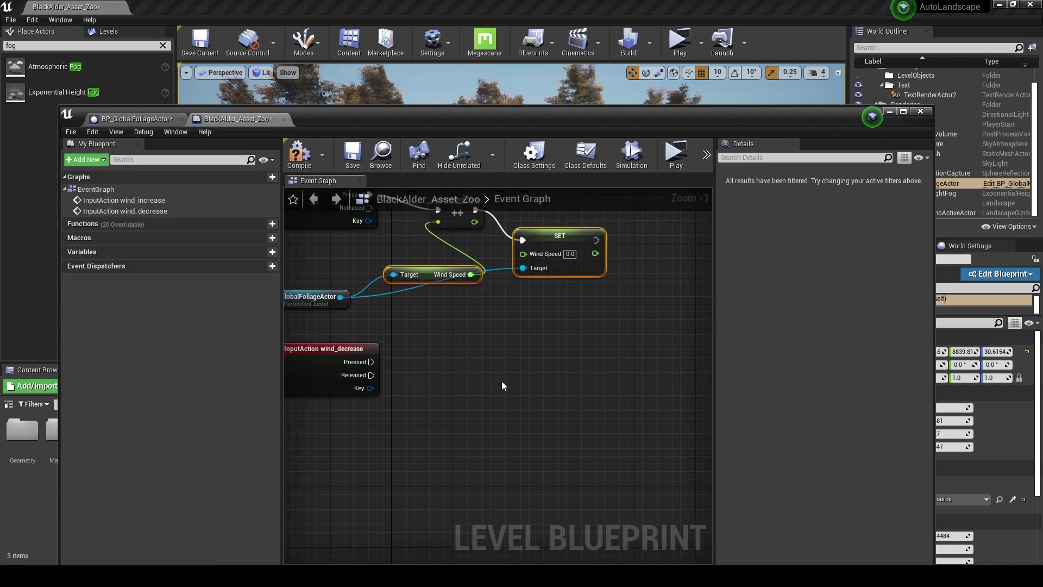
{"action": "key", "text": "ctrl+v"}
Connect the copied getter to the foliage actor and feed the incremented value into SET Wind Speed
{"action": "left_click_drag", "start_coordinate": [446, 411], "coordinate": [340, 297]}
{"action": "right_click_drag", "start_coordinate": [480, 285], "coordinate": [481, 320]}
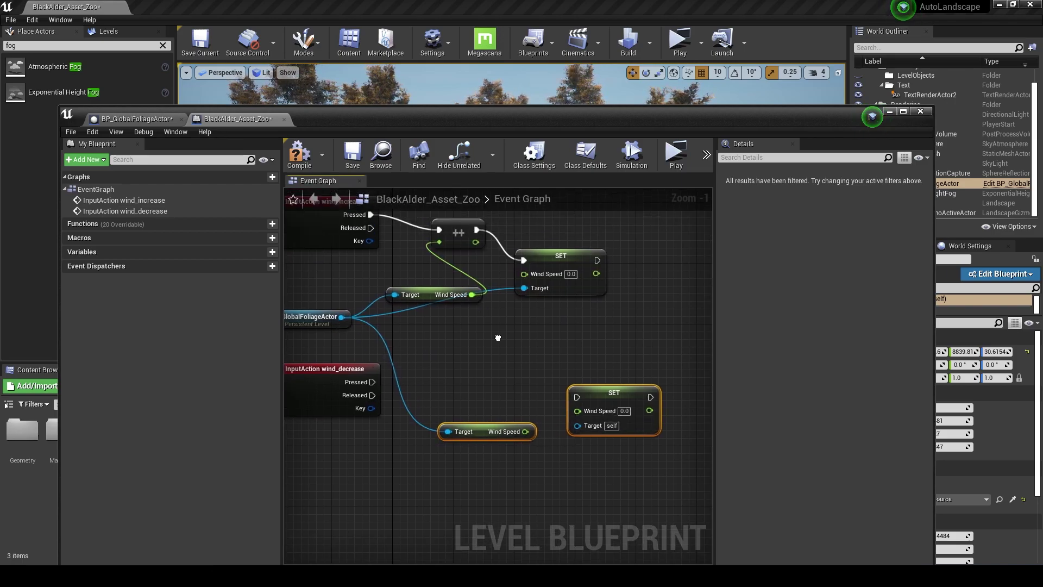
{"action": "left_click_drag", "start_coordinate": [474, 257], "coordinate": [526, 289]}
{"action": "right_click_drag", "start_coordinate": [467, 392], "coordinate": [481, 383]}
{"action": "left_click_drag", "start_coordinate": [495, 437], "coordinate": [480, 452]}
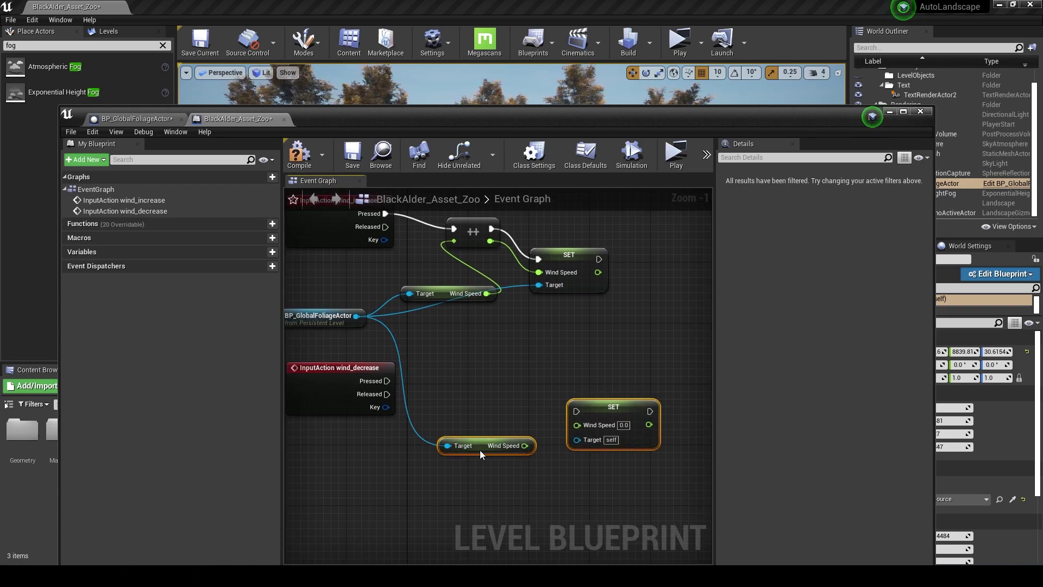
{"action": "left_click", "coordinate": [555, 417]}
{"action": "left_click_drag", "start_coordinate": [617, 413], "coordinate": [624, 397]}
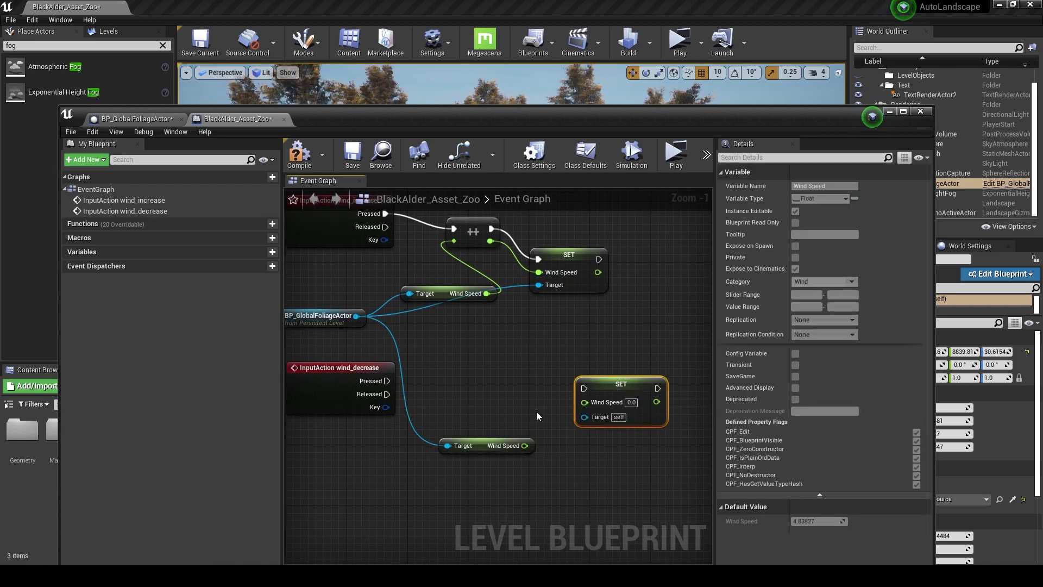
{"action": "right_click_drag", "start_coordinate": [535, 460], "coordinate": [560, 494]}
Add a Decrement Float (--) on Wind Speed, wiring wind_decrease Pressed through it into the copied SET
{"action": "left_click_drag", "start_coordinate": [550, 479], "coordinate": [537, 415]}
{"action": "type", "text": "--"}
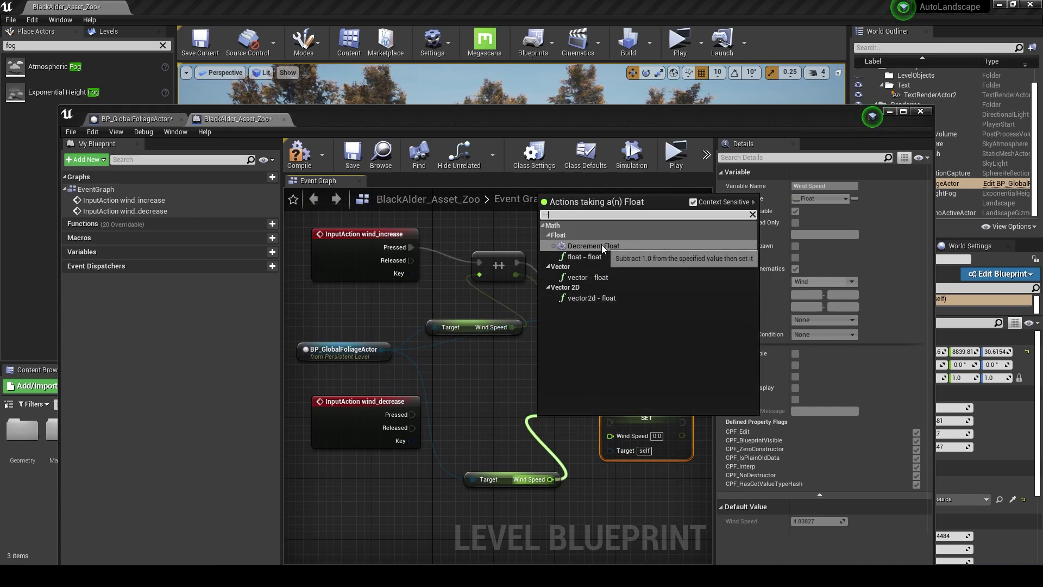
{"action": "left_click", "coordinate": [601, 245]}
{"action": "left_click_drag", "start_coordinate": [508, 479], "coordinate": [455, 501]}
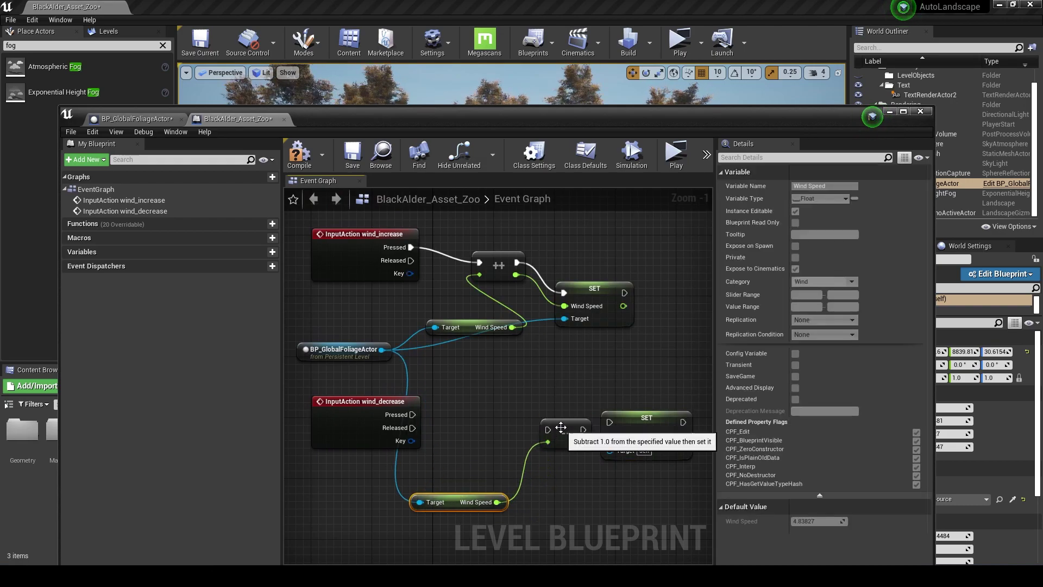
{"action": "left_click_drag", "start_coordinate": [565, 432], "coordinate": [609, 436]}
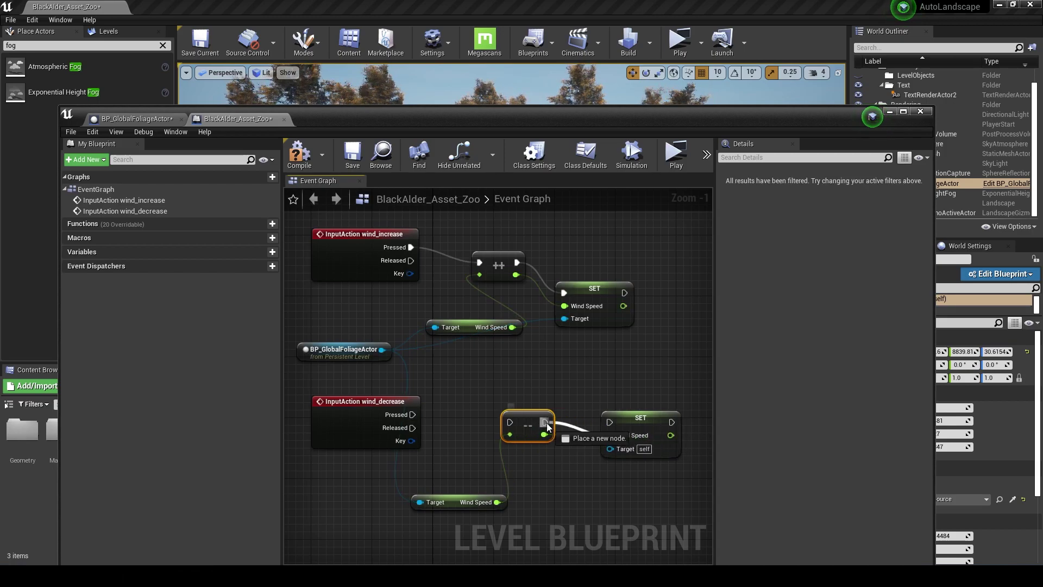
{"action": "left_click_drag", "start_coordinate": [548, 423], "coordinate": [615, 422]}
{"action": "left_click_drag", "start_coordinate": [412, 415], "coordinate": [511, 423]}
Rearrange the wind nodes and bring up new-node choices from the wind increase SET's exec output
{"action": "right_click_drag", "start_coordinate": [511, 379], "coordinate": [471, 407]}
{"action": "right_click_drag", "start_coordinate": [396, 399], "coordinate": [445, 388]}
{"action": "left_click_drag", "start_coordinate": [466, 524], "coordinate": [458, 478]}
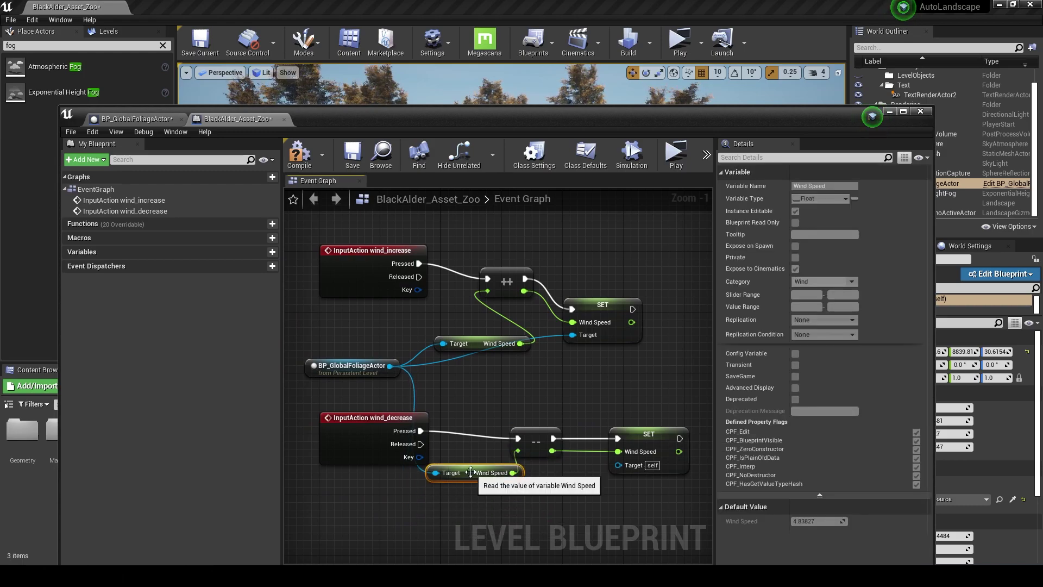
{"action": "left_click_drag", "start_coordinate": [375, 417], "coordinate": [337, 425]}
{"action": "right_click_drag", "start_coordinate": [555, 386], "coordinate": [471, 429]}
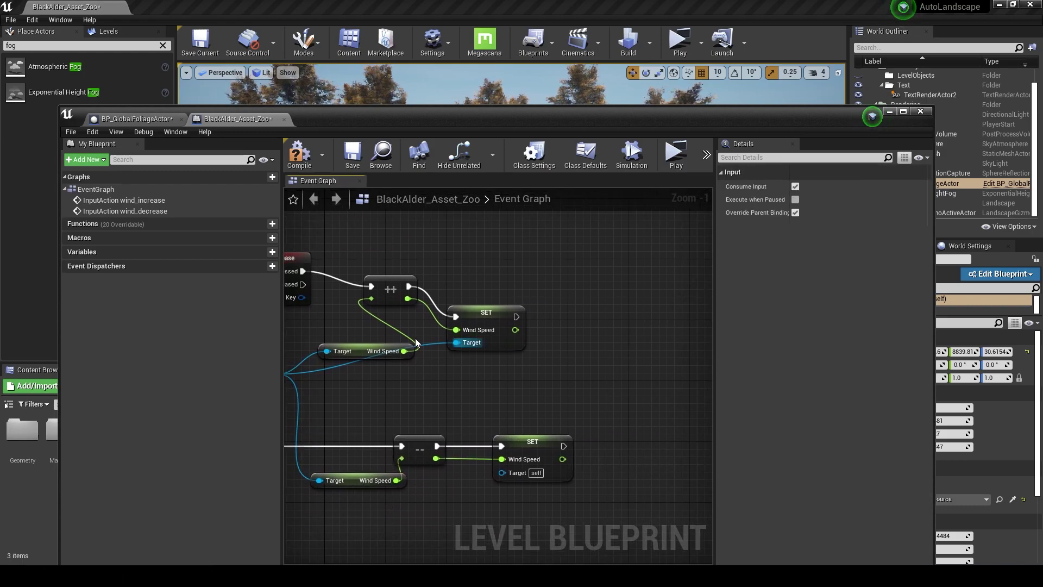
{"action": "left_click_drag", "start_coordinate": [469, 309], "coordinate": [492, 294]}
{"action": "right_click_drag", "start_coordinate": [551, 349], "coordinate": [454, 330]}
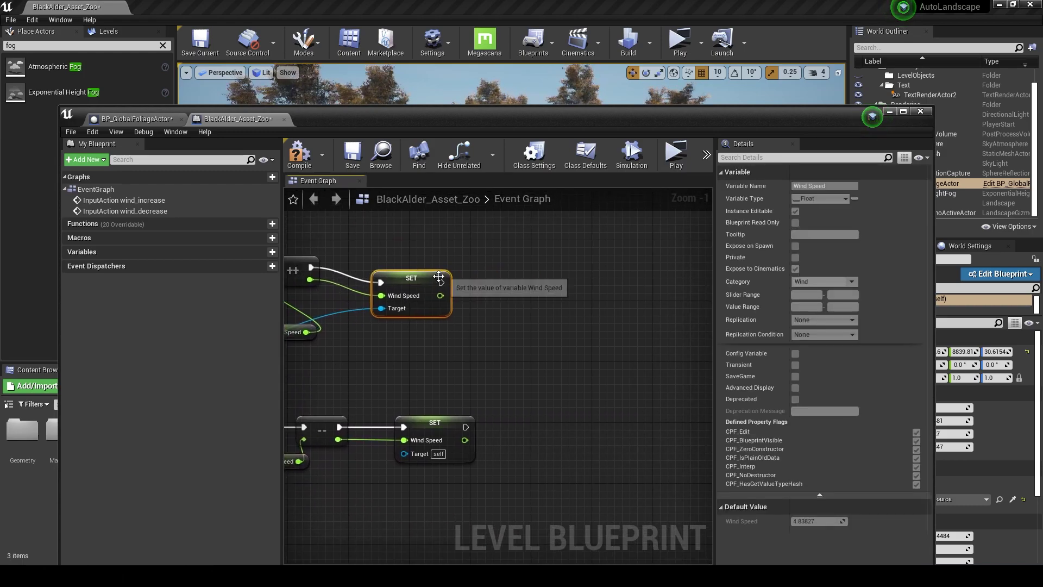
{"action": "left_click_drag", "start_coordinate": [441, 283], "coordinate": [570, 309]}
Add a Print String node and a string Append node after the wind increase SET node
{"action": "type", "text": "print"}
{"action": "left_click", "coordinate": [618, 439]}
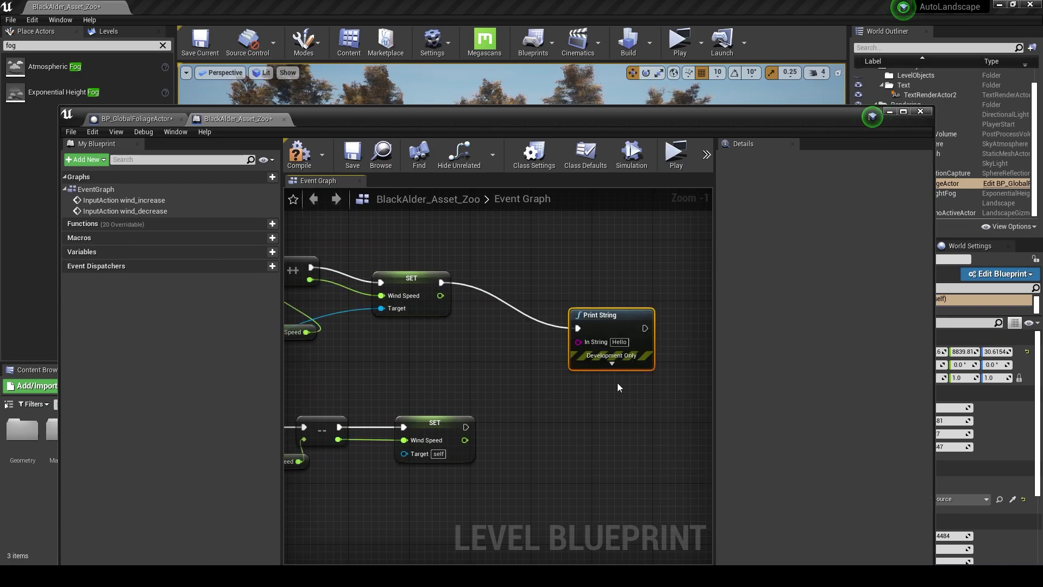
{"action": "left_click_drag", "start_coordinate": [599, 314], "coordinate": [620, 292]}
{"action": "left_click", "coordinate": [491, 352]}
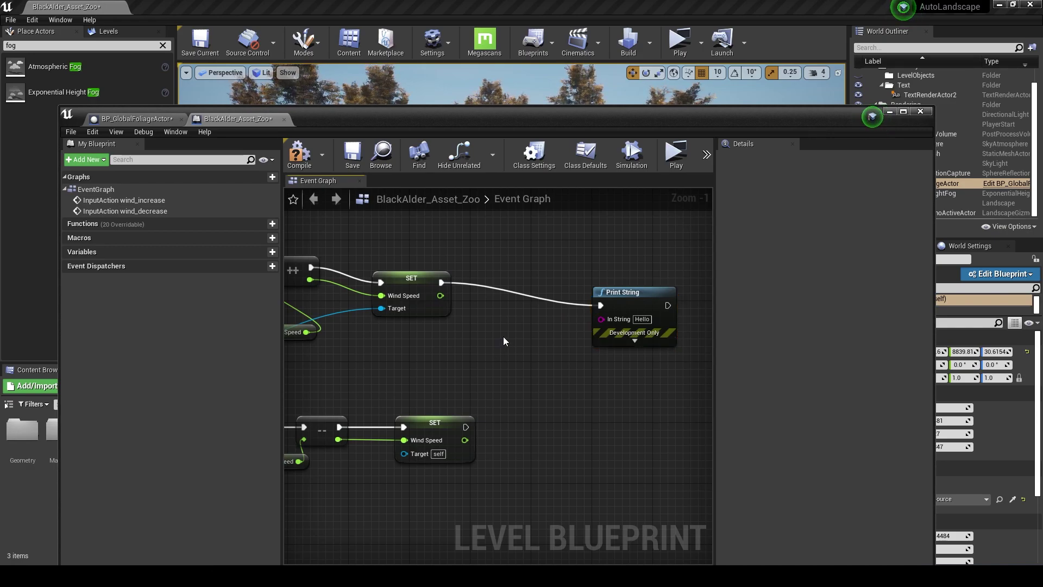
{"action": "right_click_drag", "start_coordinate": [504, 340], "coordinate": [510, 337]}
{"action": "type", "text": "app"}
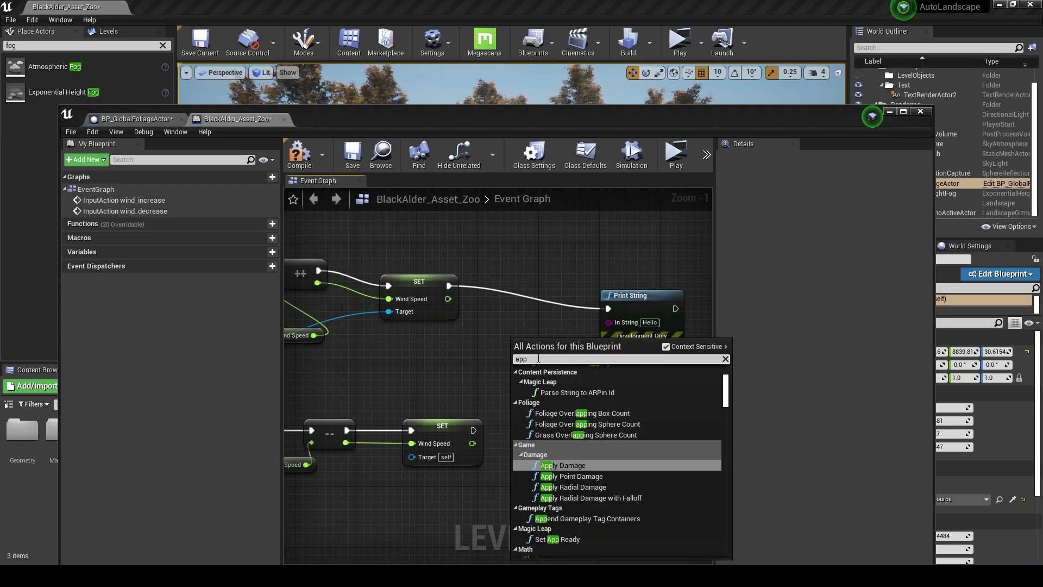
{"action": "type", "text": "en"}
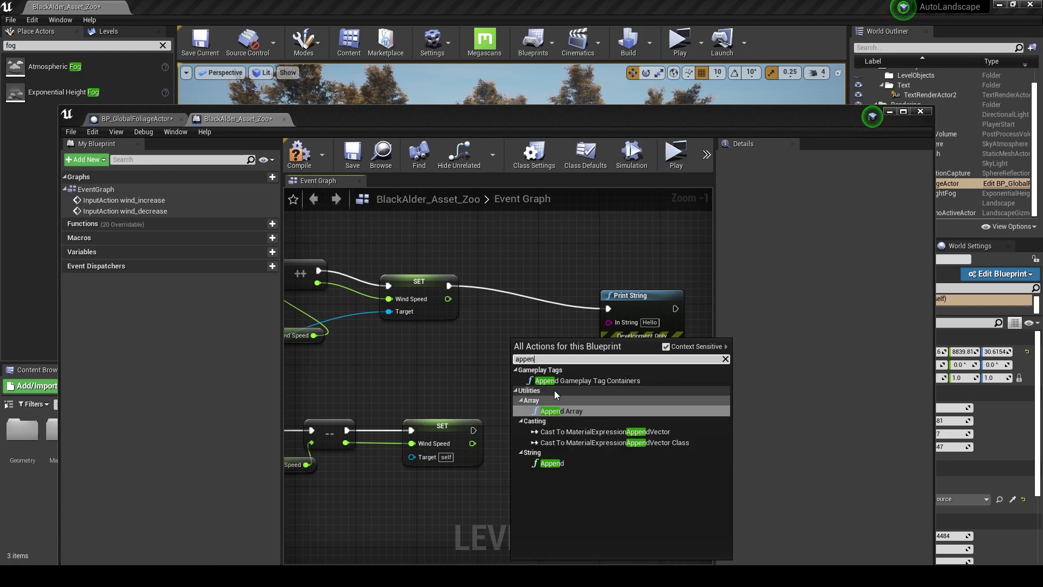
{"action": "left_click", "coordinate": [554, 463]}
{"action": "left_click_drag", "start_coordinate": [550, 346], "coordinate": [534, 353]}
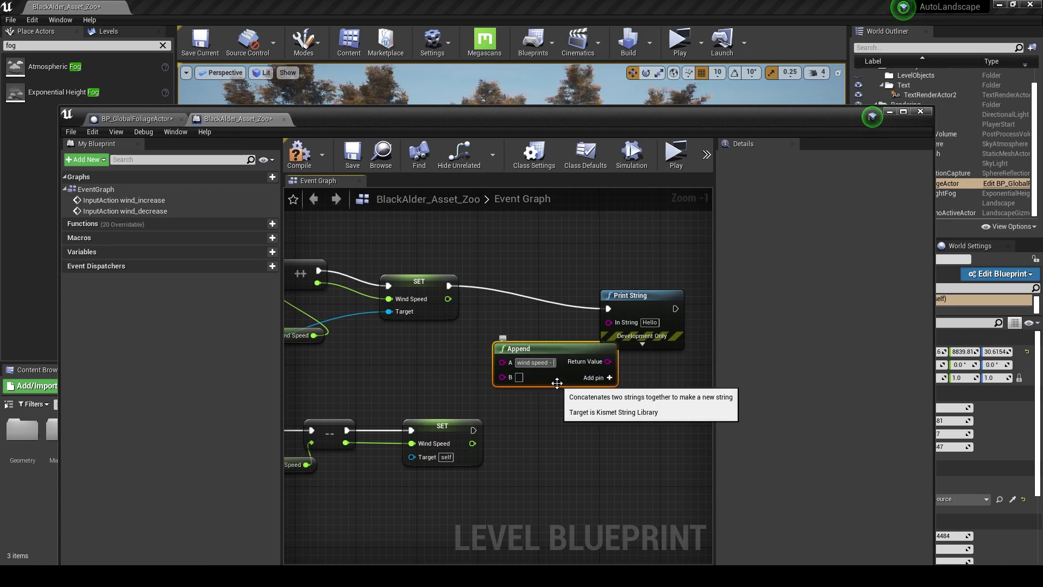
Wire SET Wind Speed into Append's B input and Append's result into Print String
{"action": "left_click_drag", "start_coordinate": [447, 299], "coordinate": [453, 311]}
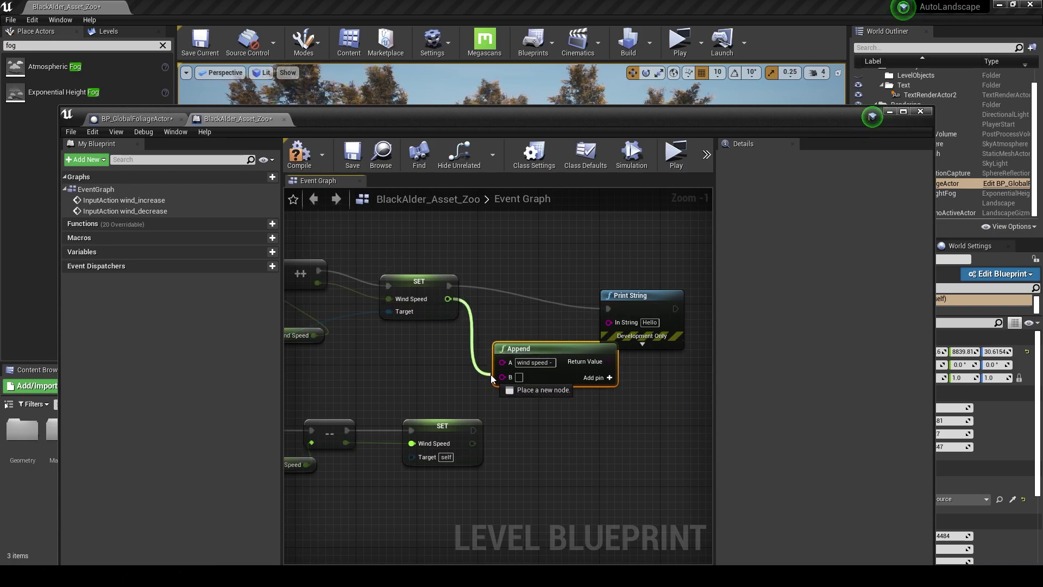
{"action": "left_click_drag", "start_coordinate": [490, 373], "coordinate": [498, 379]}
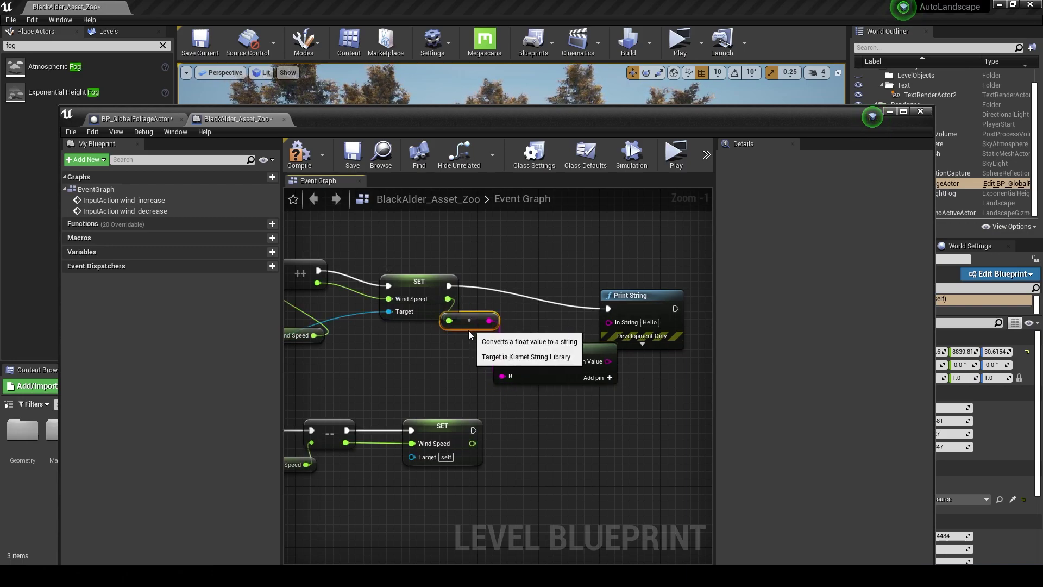
{"action": "left_click_drag", "start_coordinate": [479, 320], "coordinate": [449, 365]}
{"action": "left_click_drag", "start_coordinate": [554, 349], "coordinate": [516, 350]}
{"action": "left_click_drag", "start_coordinate": [630, 300], "coordinate": [646, 292]}
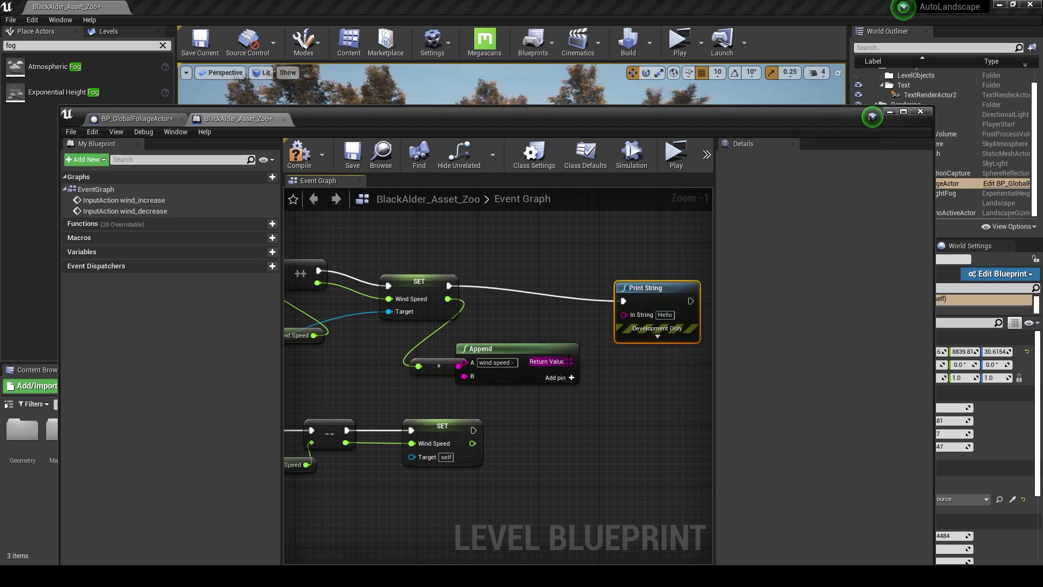
{"action": "left_click_drag", "start_coordinate": [569, 361], "coordinate": [624, 316]}
{"action": "left_click_drag", "start_coordinate": [518, 348], "coordinate": [555, 340]}
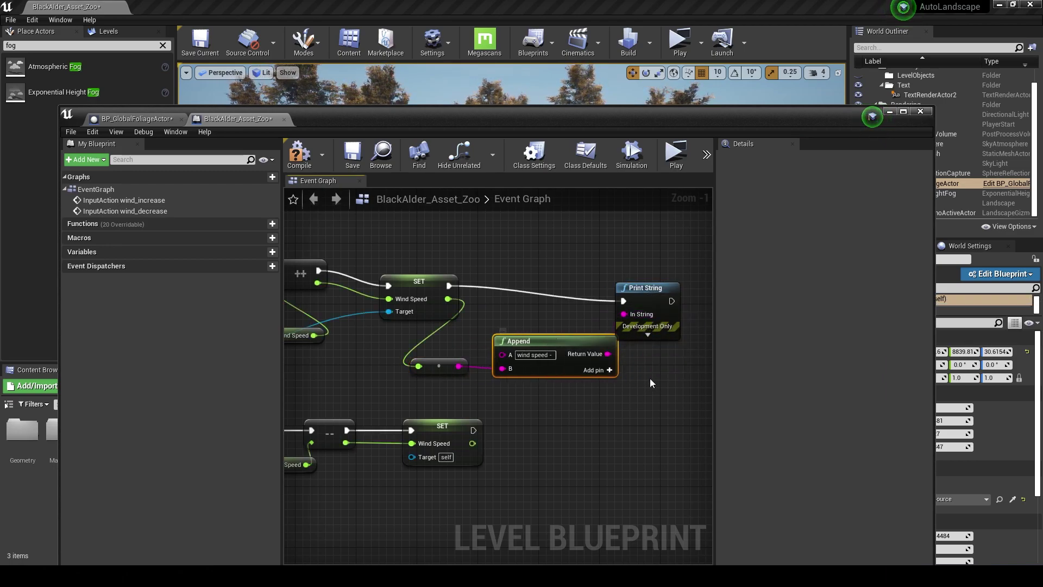
Duplicate the Append and Print String pair and edit both 'wind speed =' labels
{"action": "left_click_drag", "start_coordinate": [694, 401], "coordinate": [543, 290]}
{"action": "right_click_drag", "start_coordinate": [593, 456], "coordinate": [545, 395]}
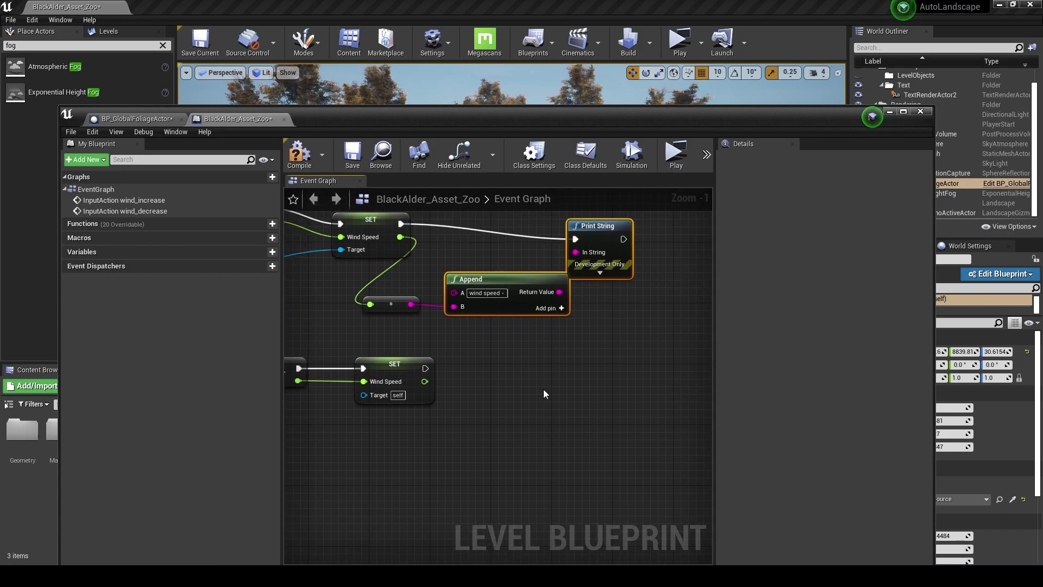
{"action": "key", "text": "ctrl+c"}
{"action": "key", "text": "ctrl+v"}
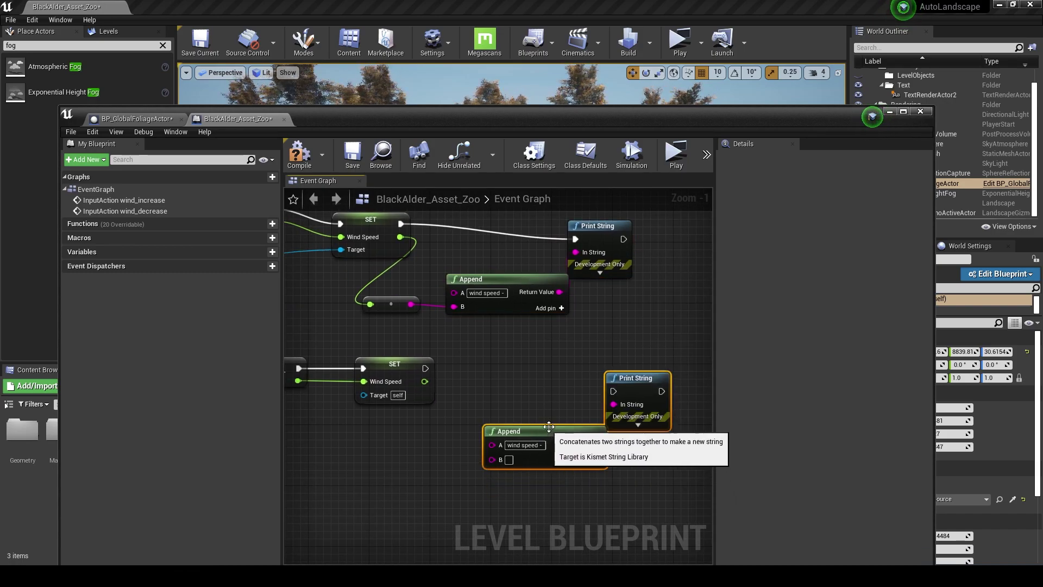
{"action": "left_click", "coordinate": [504, 296]}
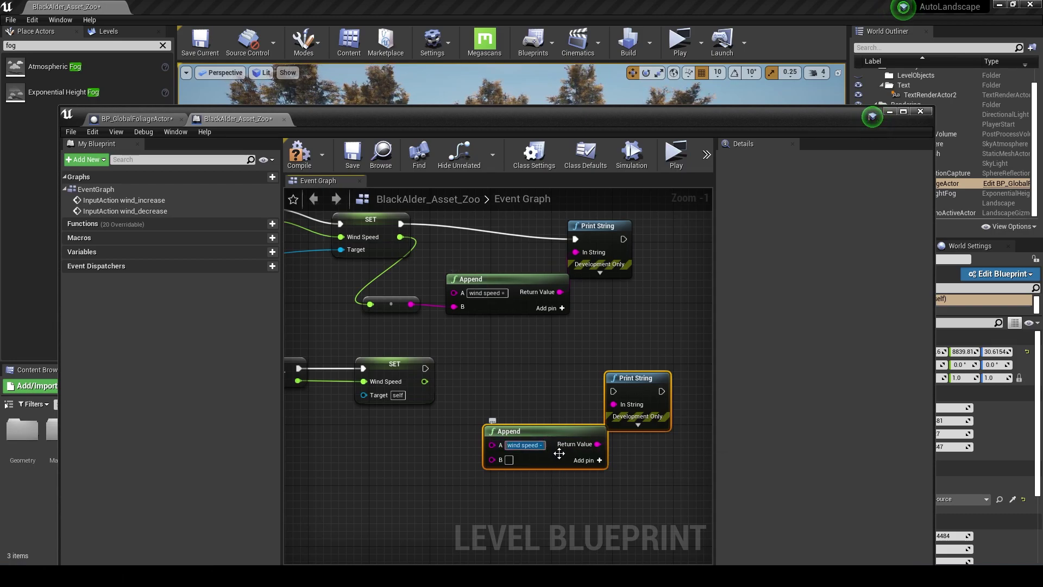
{"action": "left_click", "coordinate": [522, 445]}
{"action": "left_click", "coordinate": [541, 445]}
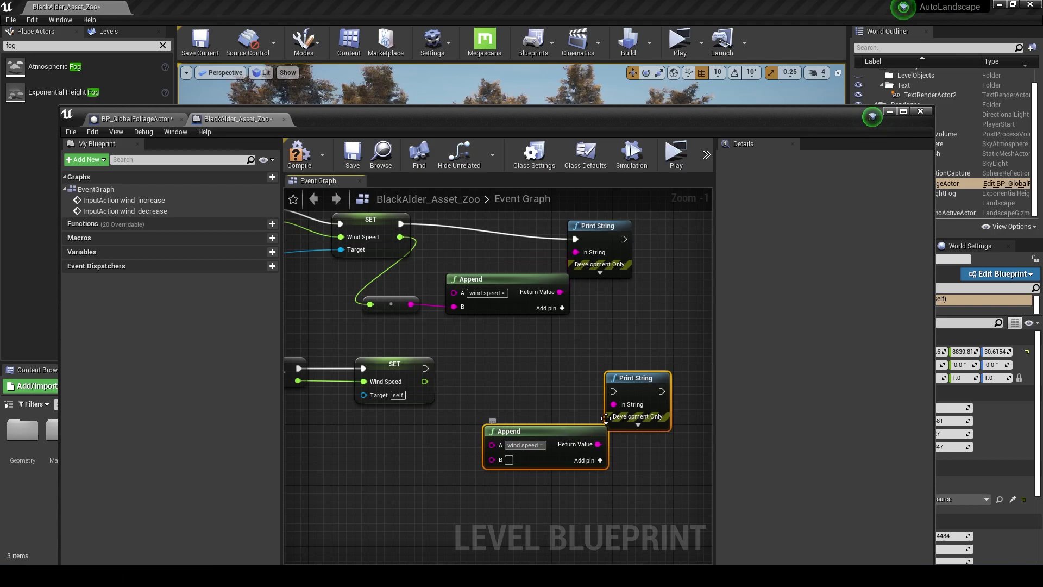
Position the copied nodes and feed the decrease SET's Wind Speed into them
{"action": "left_click_drag", "start_coordinate": [642, 381], "coordinate": [657, 366]}
{"action": "left_click", "coordinate": [553, 472]}
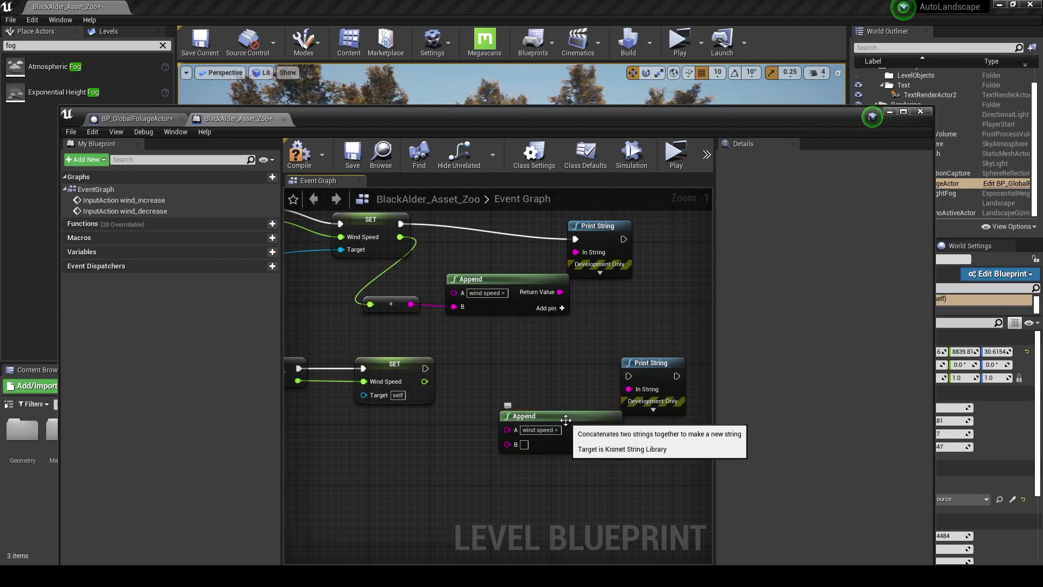
{"action": "left_click_drag", "start_coordinate": [565, 419], "coordinate": [534, 442]}
{"action": "left_click_drag", "start_coordinate": [424, 381], "coordinate": [628, 377]}
{"action": "scroll", "coordinate": [481, 367], "scroll_direction": "down", "scroll_amount": 3}
{"action": "scroll", "coordinate": [480, 432], "scroll_direction": "up", "scroll_amount": 2}
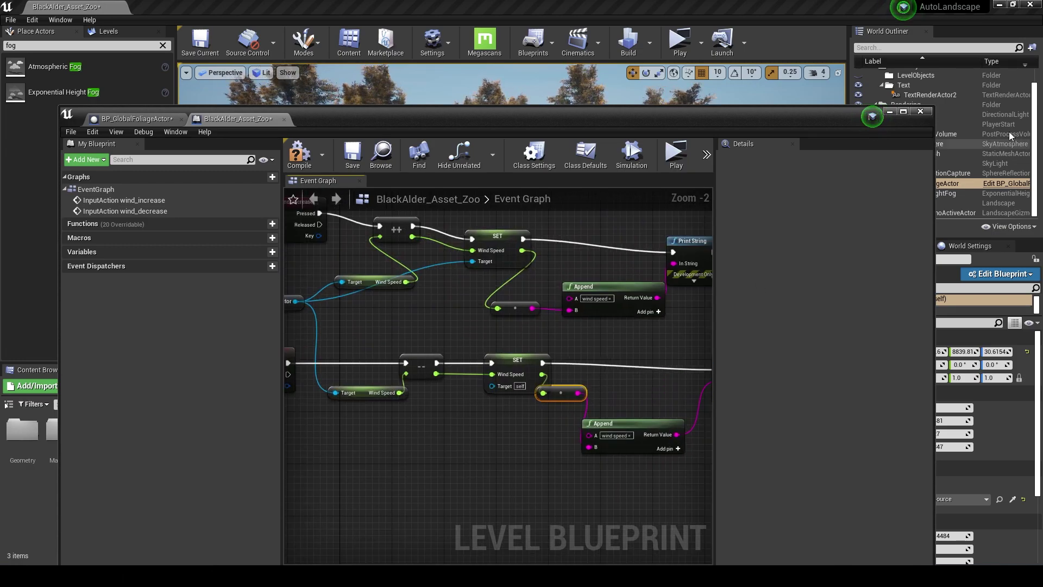
{"action": "right_click_drag", "start_coordinate": [454, 338], "coordinate": [530, 382]}
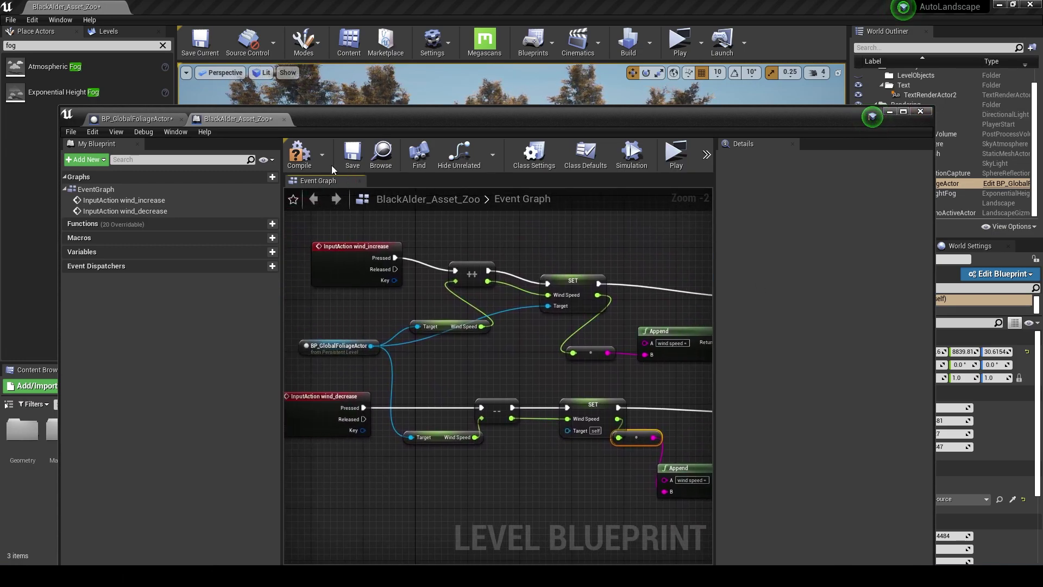
Connect the foliage actor to the decrease SET's Target and compile the level blueprint
{"action": "left_click", "coordinate": [299, 154]}
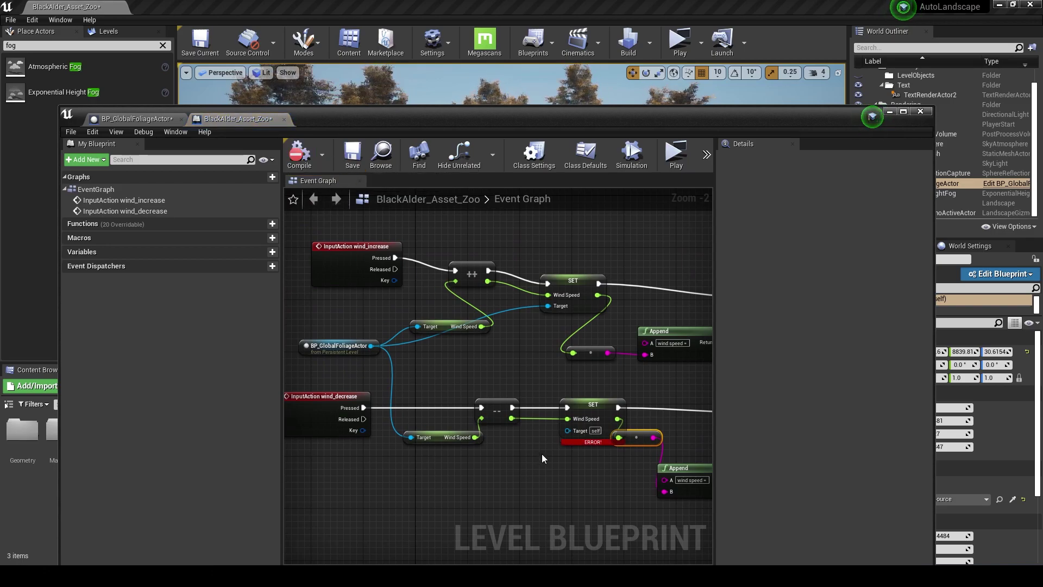
{"action": "right_click", "coordinate": [525, 466]}
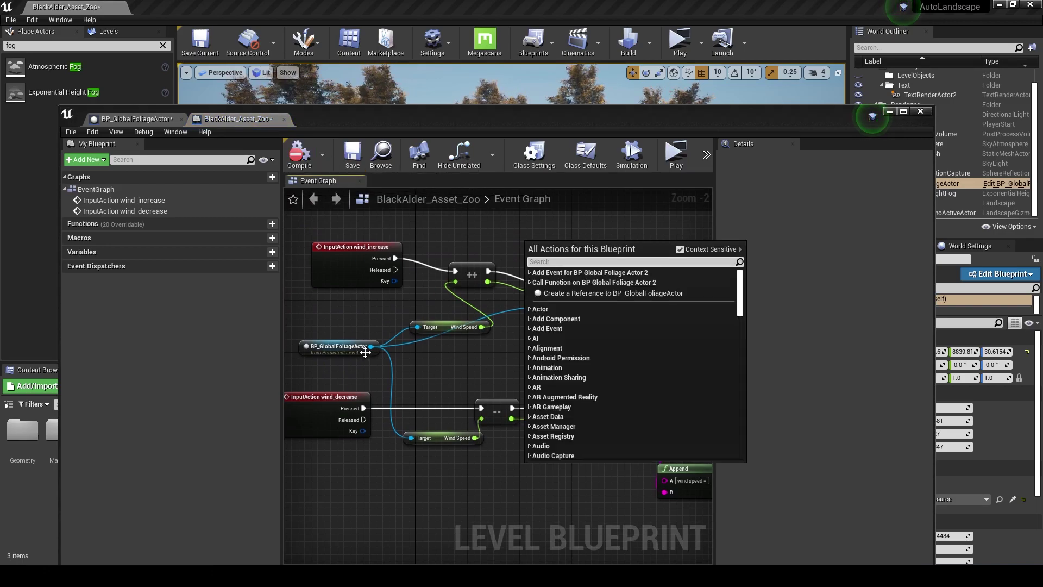
{"action": "left_click", "coordinate": [471, 394]}
{"action": "left_click_drag", "start_coordinate": [371, 346], "coordinate": [569, 431]}
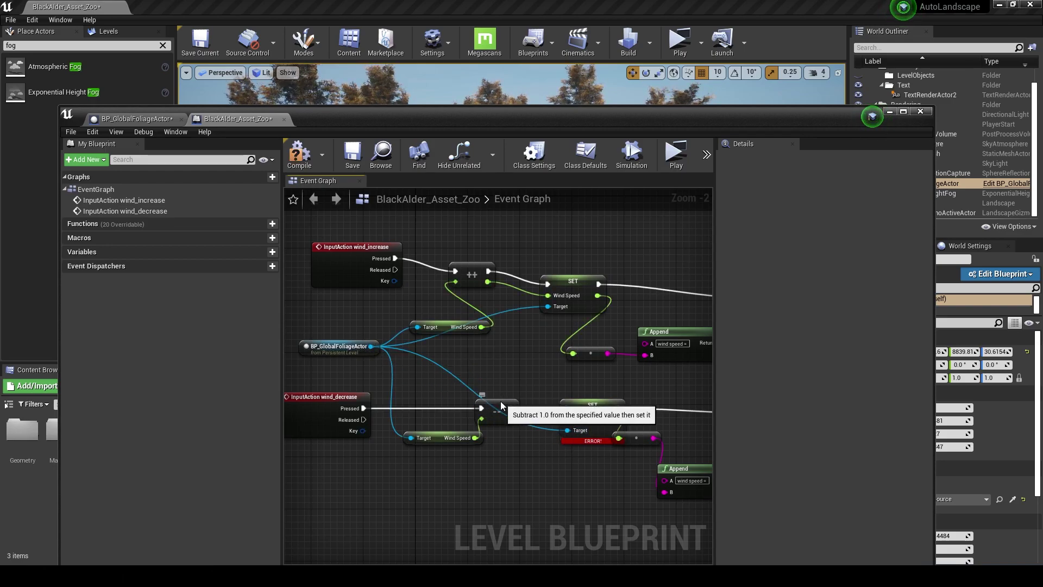
{"action": "left_click_drag", "start_coordinate": [503, 406], "coordinate": [503, 395]}
{"action": "left_click", "coordinate": [300, 156]}
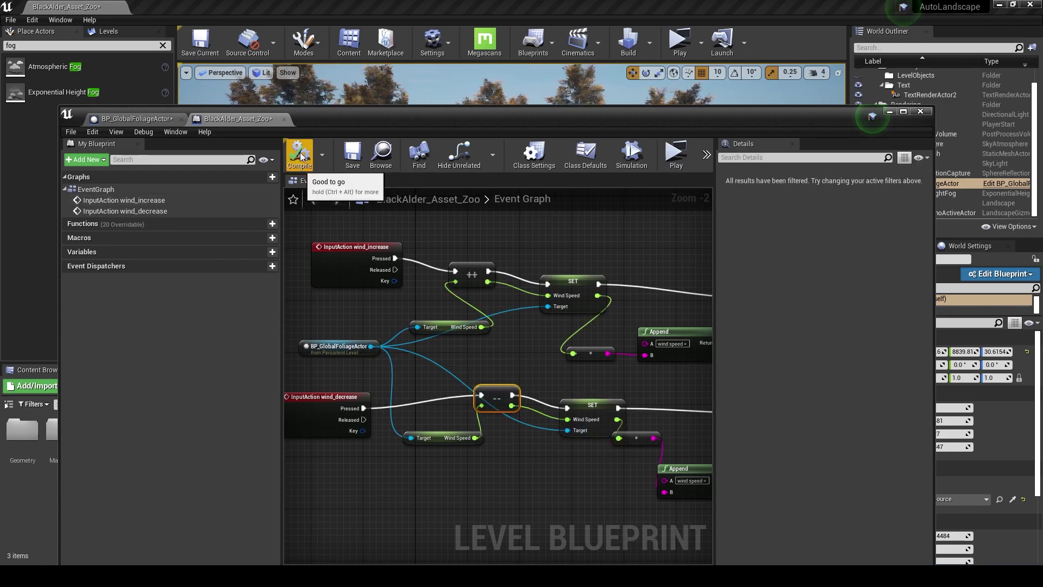
Save the level and start a standalone preview of the forest
{"action": "left_click", "coordinate": [352, 154]}
{"action": "left_click", "coordinate": [890, 112]}
{"action": "left_click", "coordinate": [680, 42]}
{"action": "key", "text": "w"}
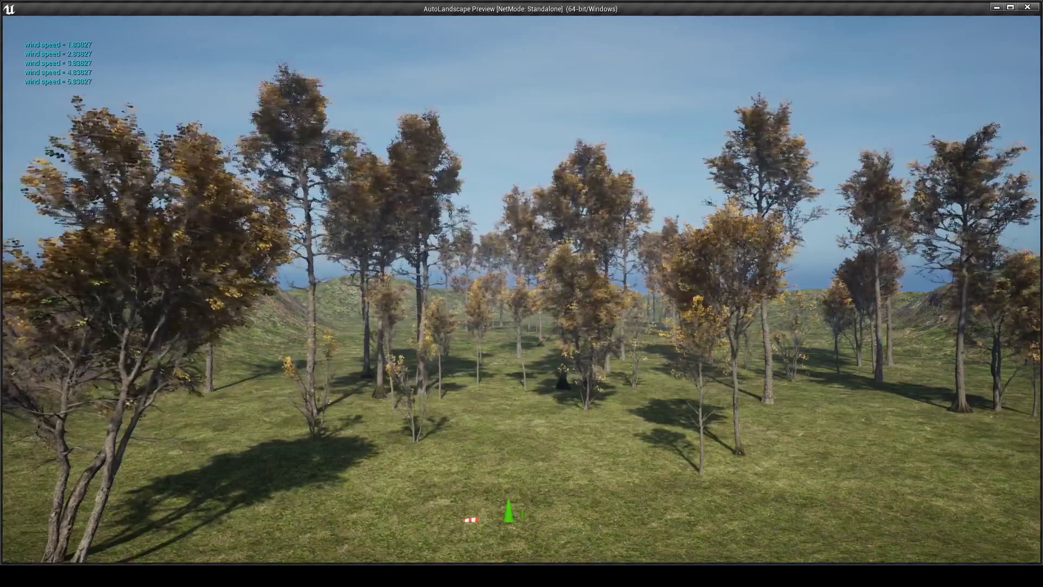
Move through the forest in the preview while the wind speed values print
{"action": "key", "text": "s"}
{"action": "key", "text": "d"}
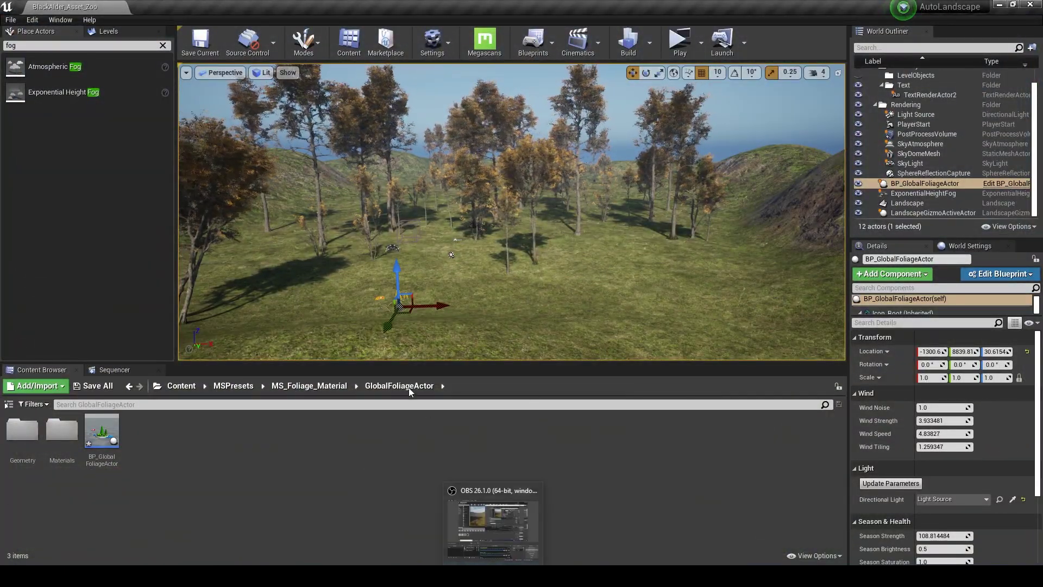
Open BP_GlobalFoliageActor from the Content Browser, save it, and return to the level editor
{"action": "left_click", "coordinate": [119, 444]}
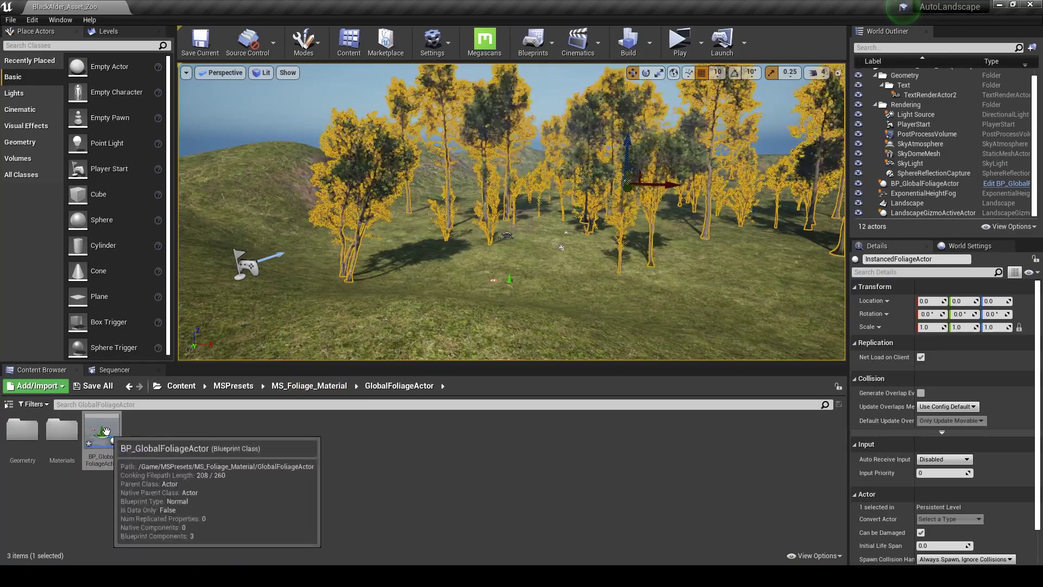
{"action": "double_click", "coordinate": [102, 438]}
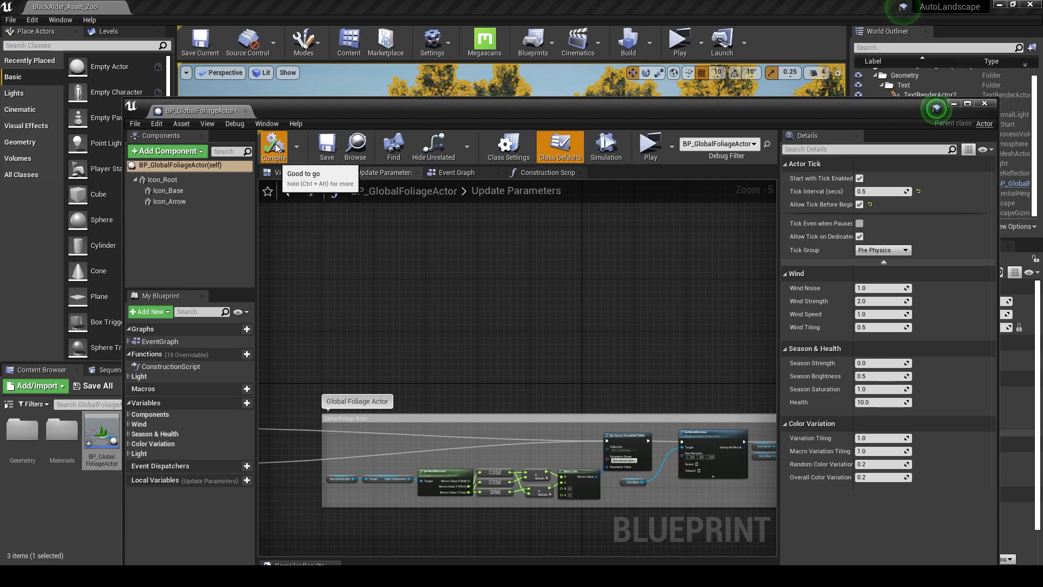
{"action": "left_click", "coordinate": [327, 145]}
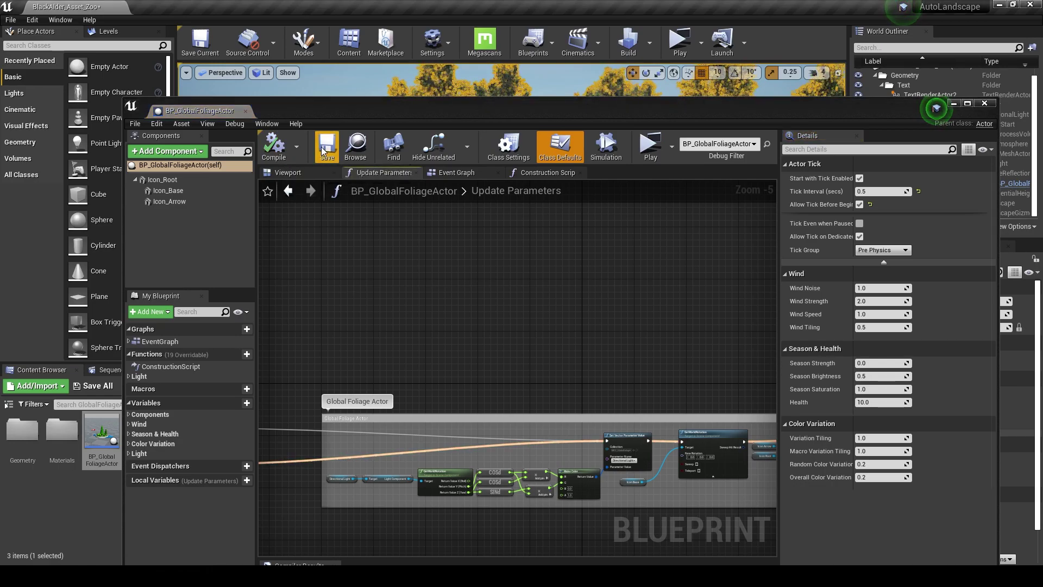
{"action": "left_click", "coordinate": [953, 104]}
{"action": "left_click", "coordinate": [532, 41]}
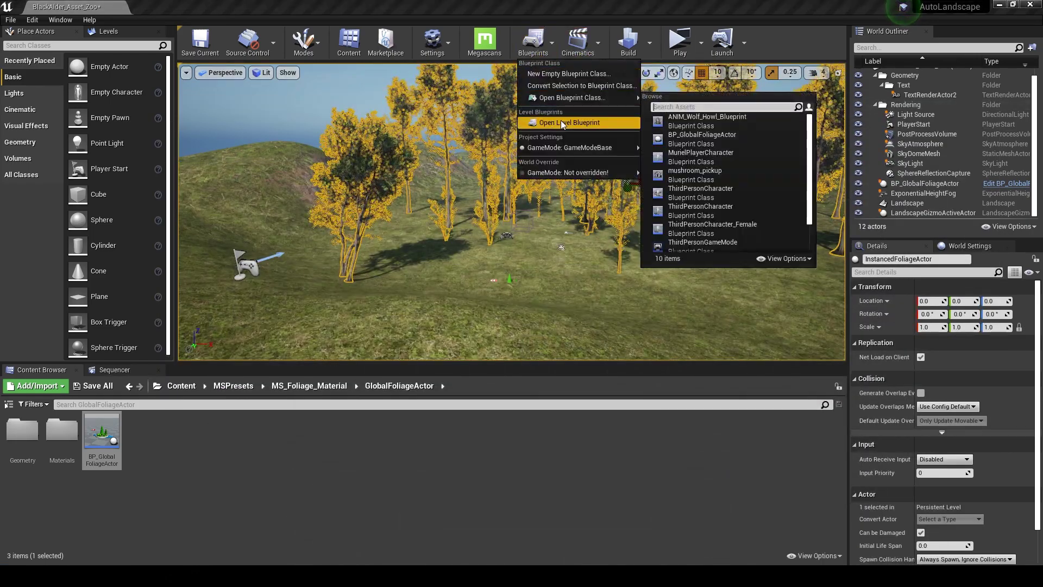
Open the level blueprint full-screen and review the wind speed input events
{"action": "left_click", "coordinate": [561, 122]}
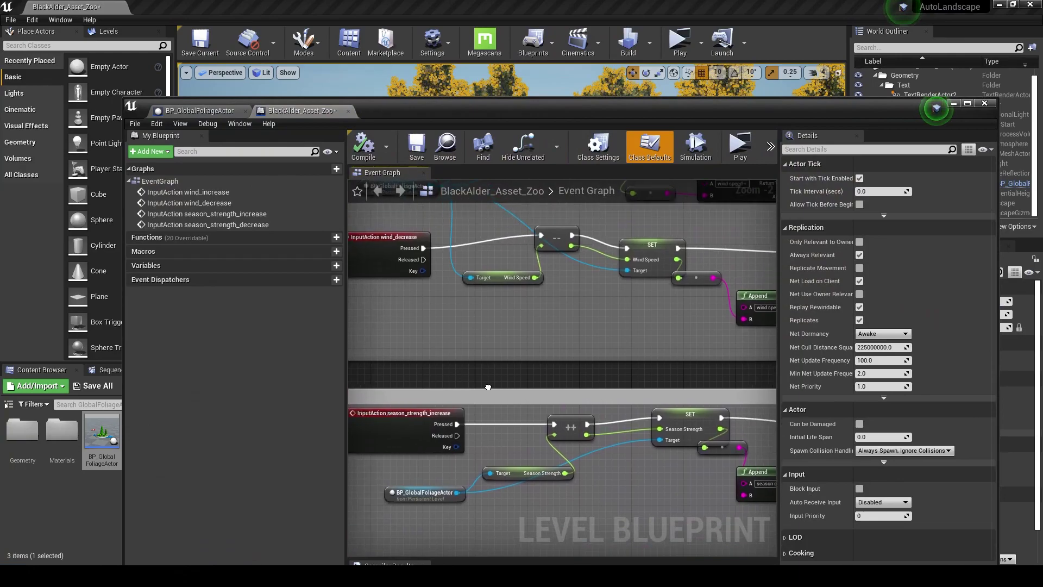
{"action": "right_click_drag", "start_coordinate": [497, 399], "coordinate": [562, 489]}
{"action": "scroll", "coordinate": [543, 342], "scroll_direction": "down", "scroll_amount": 2}
{"action": "right_click_drag", "start_coordinate": [543, 342], "coordinate": [487, 334]}
{"action": "scroll", "coordinate": [528, 398], "scroll_direction": "up", "scroll_amount": 2}
{"action": "scroll", "coordinate": [523, 446], "scroll_direction": "down", "scroll_amount": 1}
{"action": "mouse_move", "coordinate": [487, 473]}
{"action": "right_mouse_down"}
{"action": "mouse_move", "coordinate": [526, 406]}
{"action": "mouse_move", "coordinate": [492, 453]}
{"action": "right_mouse_up"}
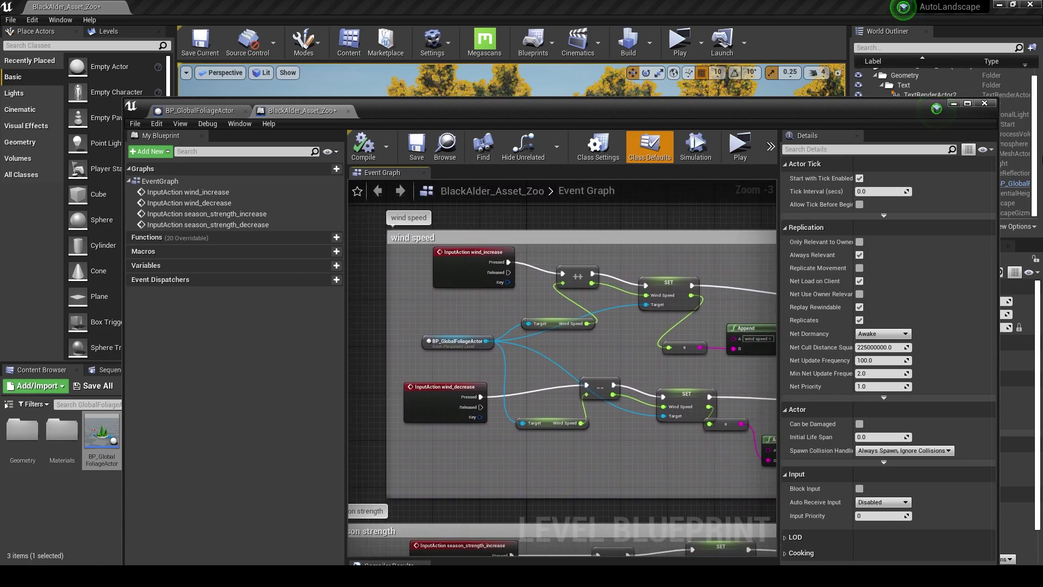
{"action": "left_click", "coordinate": [967, 103]}
{"action": "right_click_drag", "start_coordinate": [617, 256], "coordinate": [552, 241]}
{"action": "scroll", "coordinate": [544, 249], "scroll_direction": "down", "scroll_amount": 1}
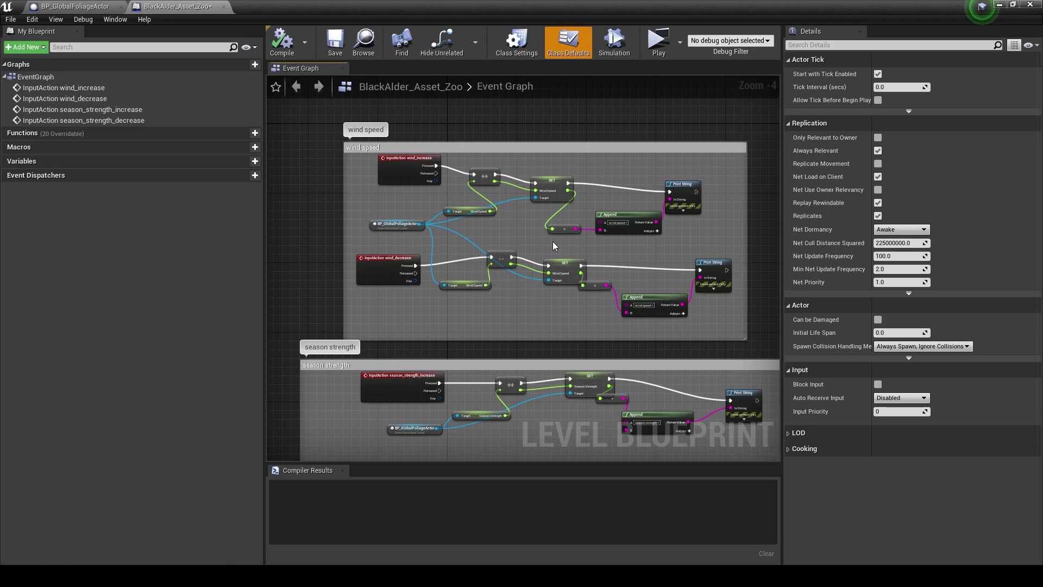
Inspect the wind speed setter and comment, then move to the season strength section
{"action": "right_click", "coordinate": [559, 166]}
{"action": "left_click", "coordinate": [527, 156]}
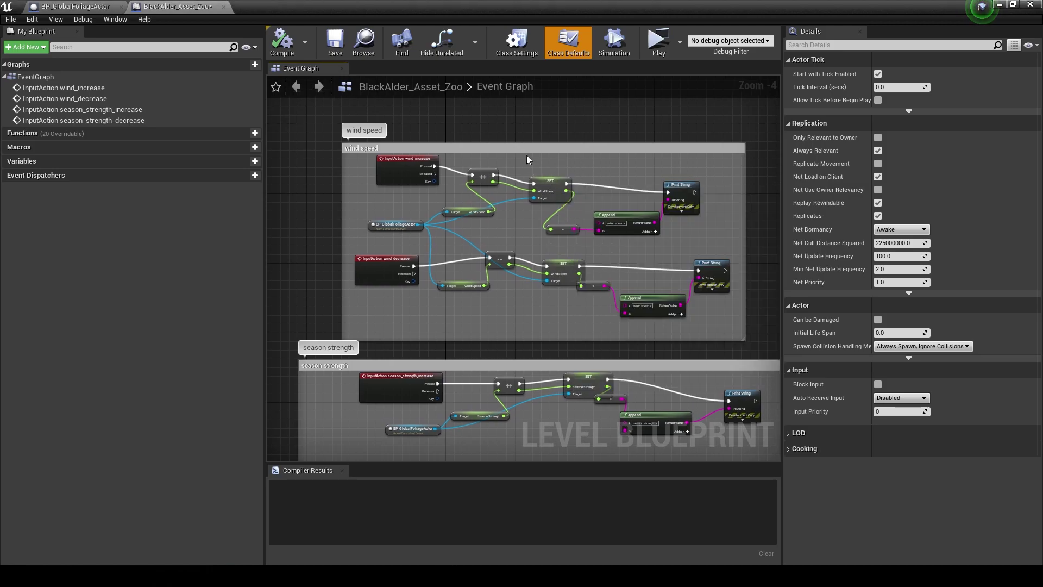
{"action": "right_click", "coordinate": [551, 180]}
{"action": "left_click", "coordinate": [579, 171]}
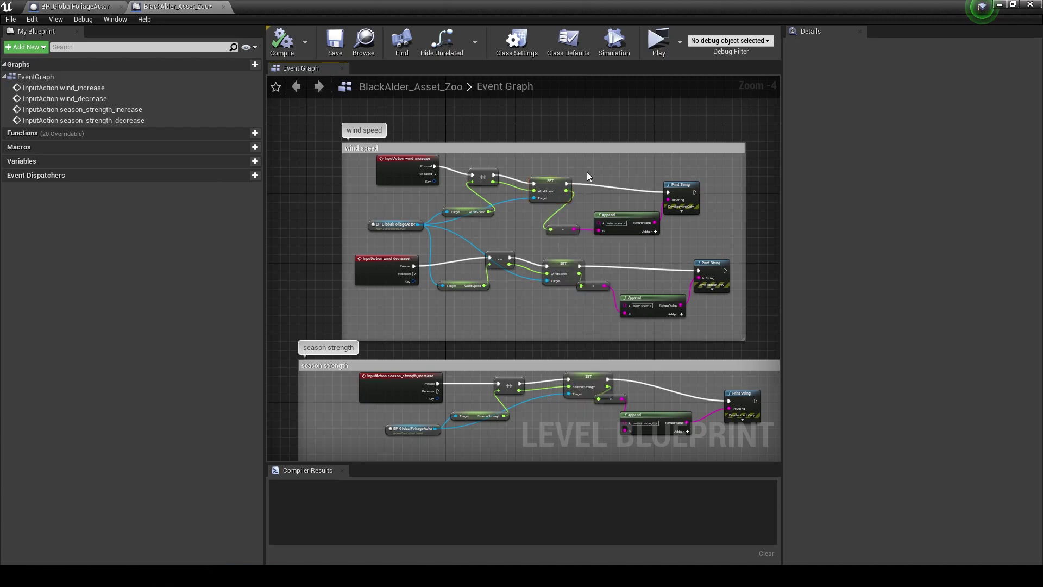
{"action": "right_click", "coordinate": [615, 150]}
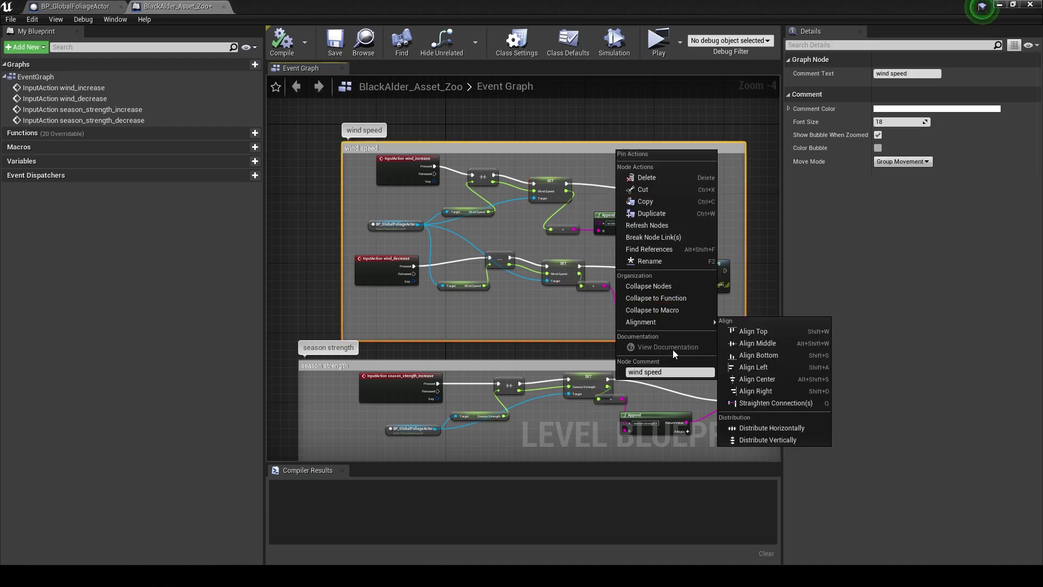
{"action": "left_click", "coordinate": [530, 350]}
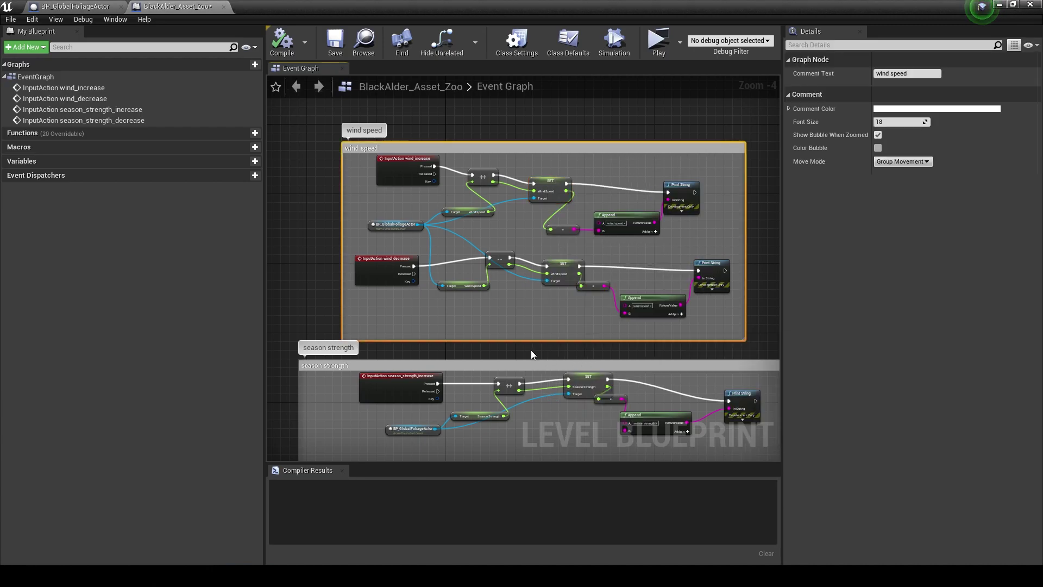
{"action": "scroll", "coordinate": [398, 384], "scroll_direction": "up", "scroll_amount": 3}
{"action": "right_click_drag", "start_coordinate": [398, 383], "coordinate": [427, 209]}
{"action": "scroll", "coordinate": [403, 245], "scroll_direction": "down", "scroll_amount": 1}
{"action": "right_click_drag", "start_coordinate": [403, 245], "coordinate": [551, 327]}
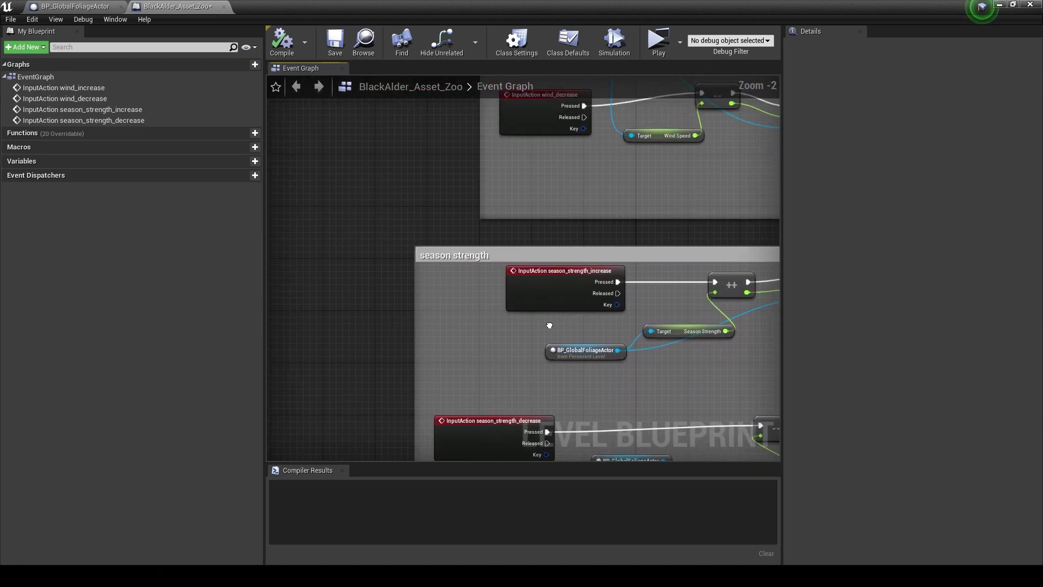
Review the season_strength_decrease and print nodes, then compile and save the level blueprint
{"action": "right_click", "coordinate": [391, 176]}
{"action": "type", "text": "se"}
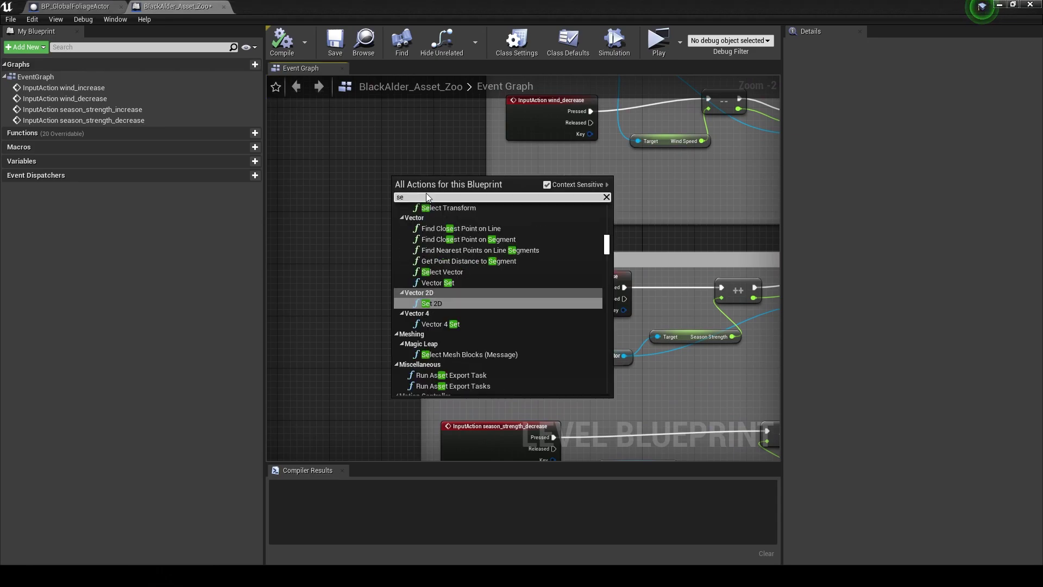
{"action": "type", "text": "ason"}
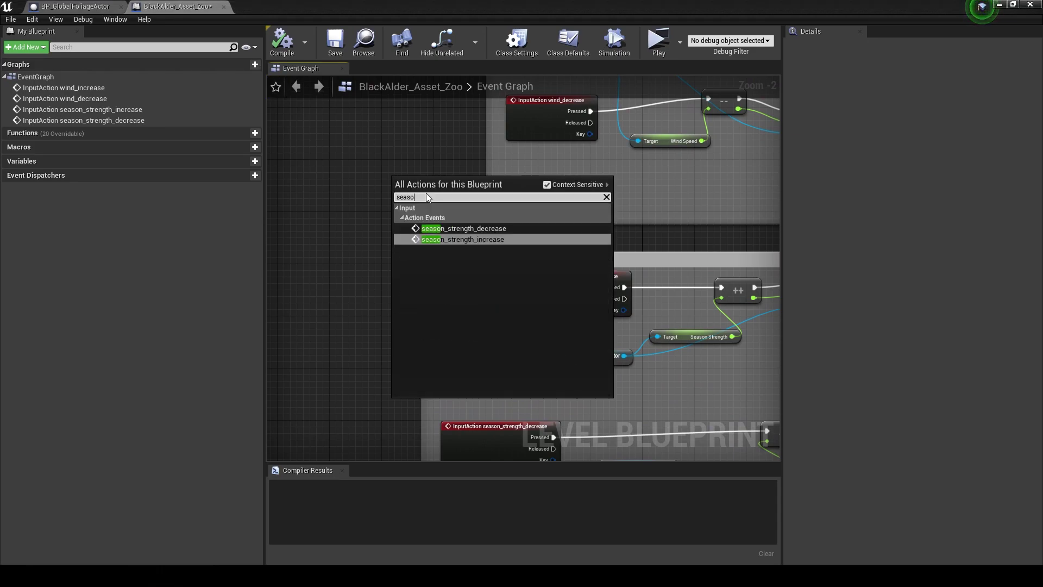
{"action": "left_click", "coordinate": [304, 391]}
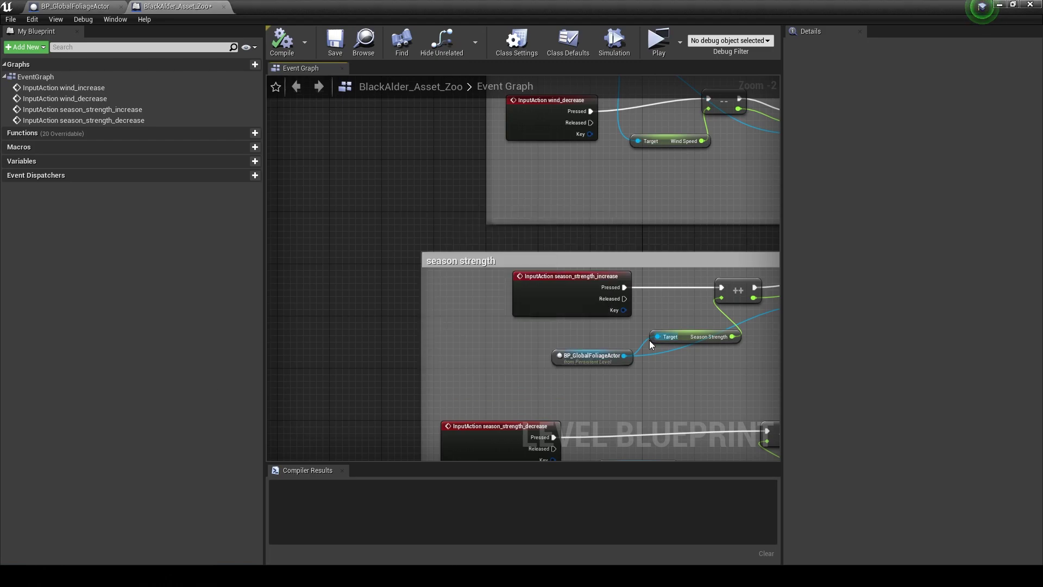
{"action": "right_click_drag", "start_coordinate": [649, 341], "coordinate": [458, 372]}
{"action": "right_click_drag", "start_coordinate": [505, 222], "coordinate": [483, 221]}
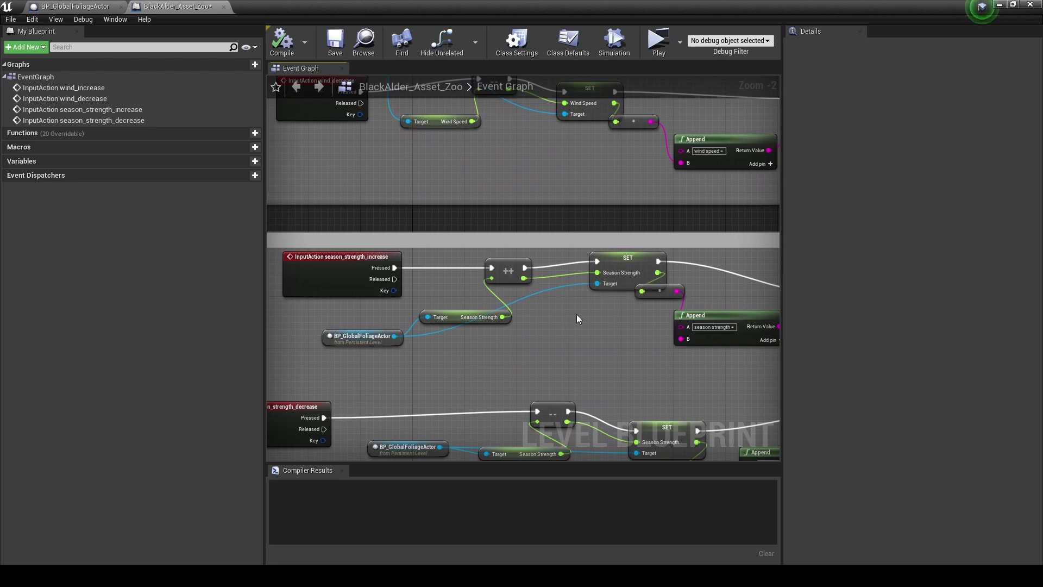
{"action": "right_click_drag", "start_coordinate": [577, 319], "coordinate": [575, 300]}
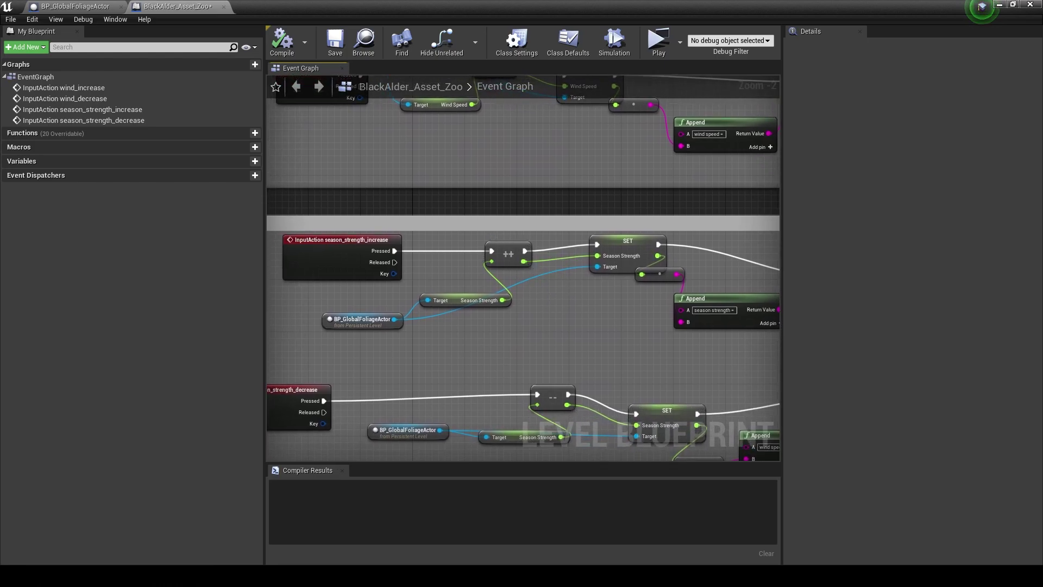
{"action": "right_click_drag", "start_coordinate": [547, 304], "coordinate": [580, 189]}
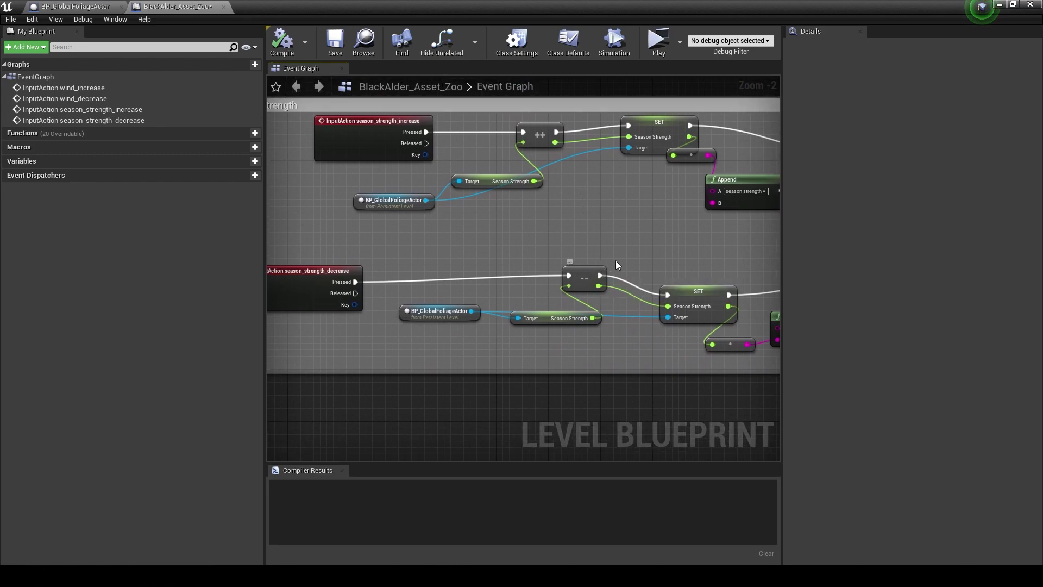
{"action": "right_click_drag", "start_coordinate": [602, 275], "coordinate": [391, 310]}
{"action": "right_click_drag", "start_coordinate": [470, 299], "coordinate": [436, 321]}
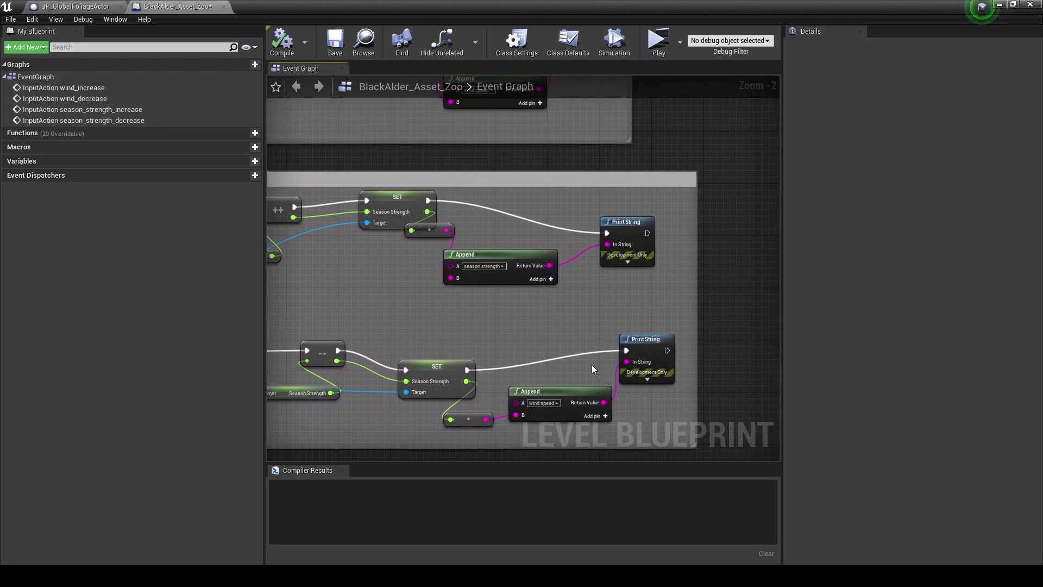
{"action": "right_click_drag", "start_coordinate": [506, 337], "coordinate": [589, 333]}
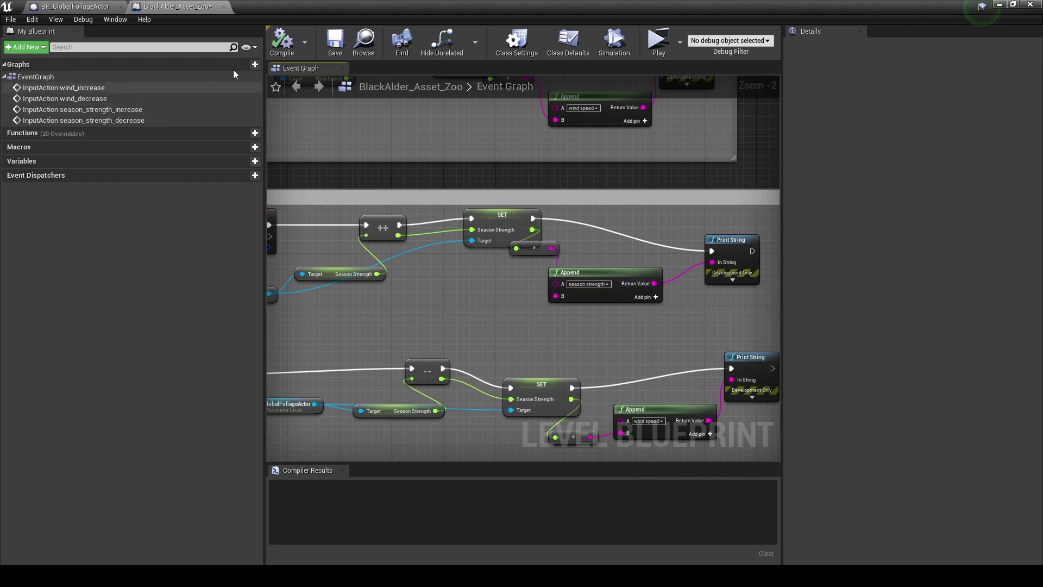
{"action": "left_click", "coordinate": [282, 42]}
{"action": "left_click", "coordinate": [335, 42]}
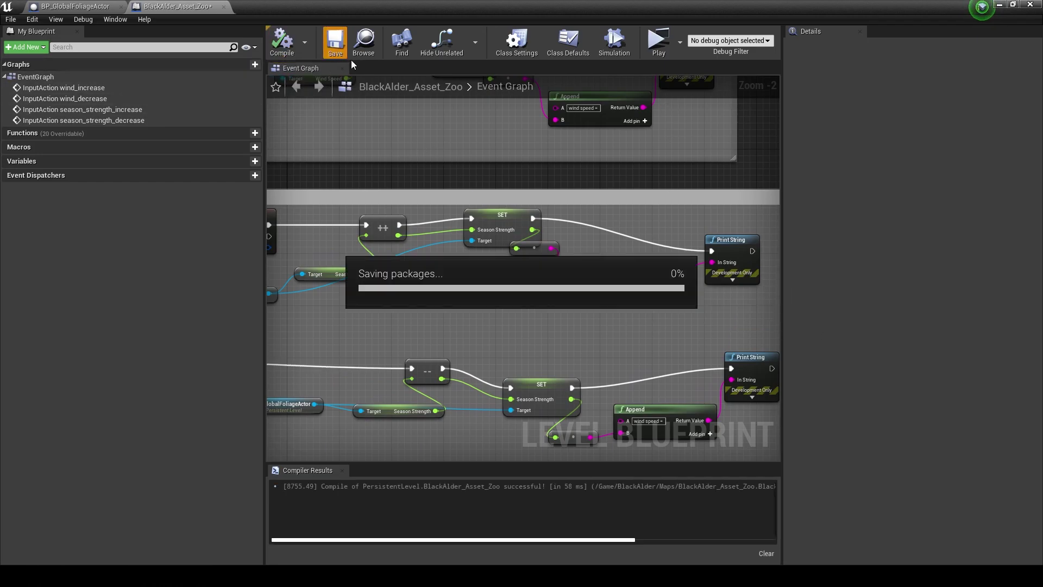
Launch the standalone preview, fly into the trees and raise the foliage wind speed
{"action": "left_click", "coordinate": [650, 41]}
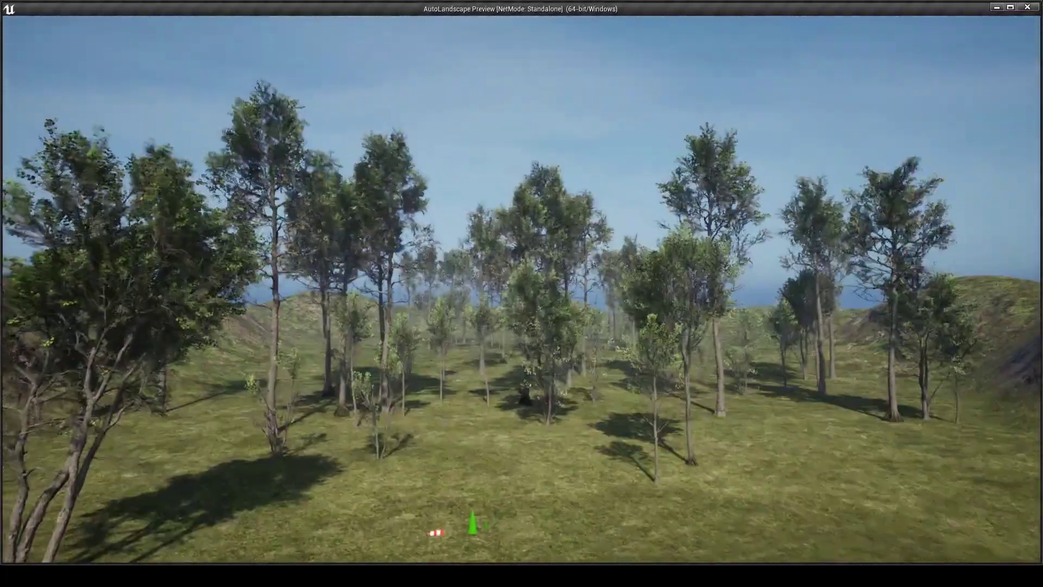
{"action": "key", "text": "w"}
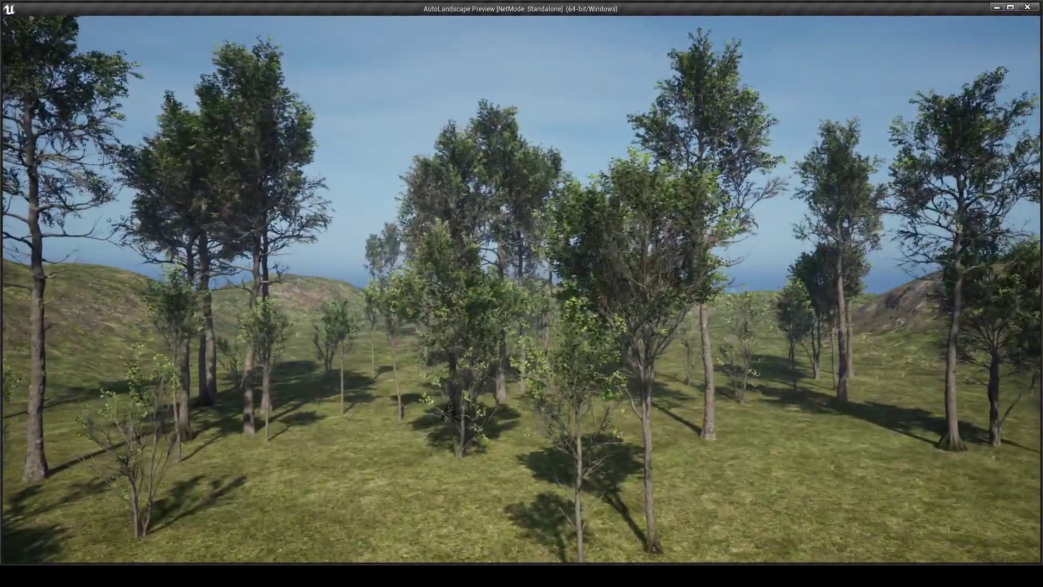
{"action": "key", "text": "Up"}
{"action": "key", "text": "Up"}
{"action": "key", "text": "Up"}
{"action": "key", "text": "Up"}
{"action": "key", "text": "Up"}
{"action": "key", "text": "Up"}
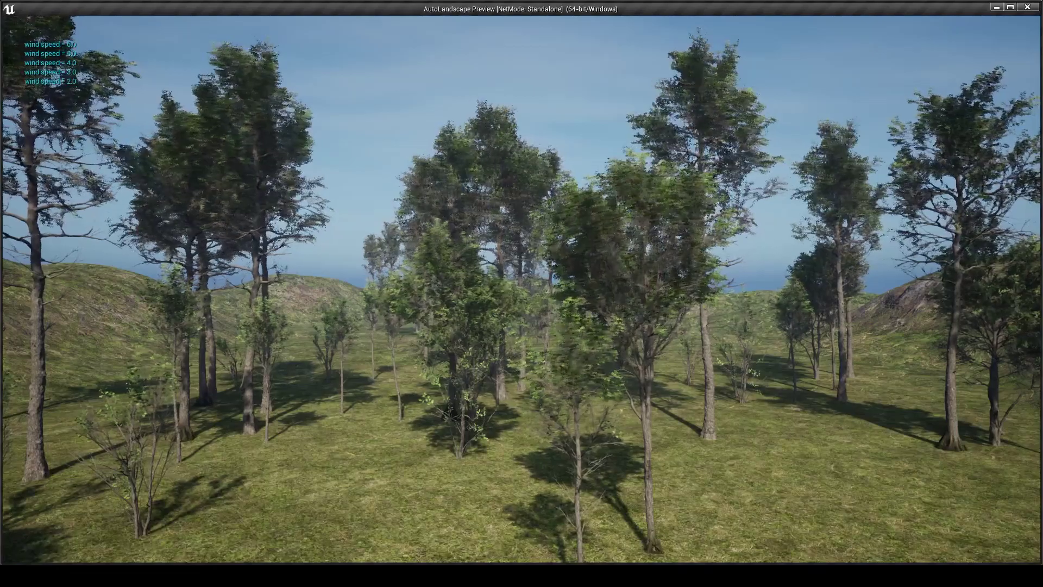
{"action": "scroll", "coordinate": [521, 293], "scroll_direction": "up", "scroll_amount": 2}
{"action": "scroll", "coordinate": [522, 294], "scroll_direction": "down", "scroll_amount": 1}
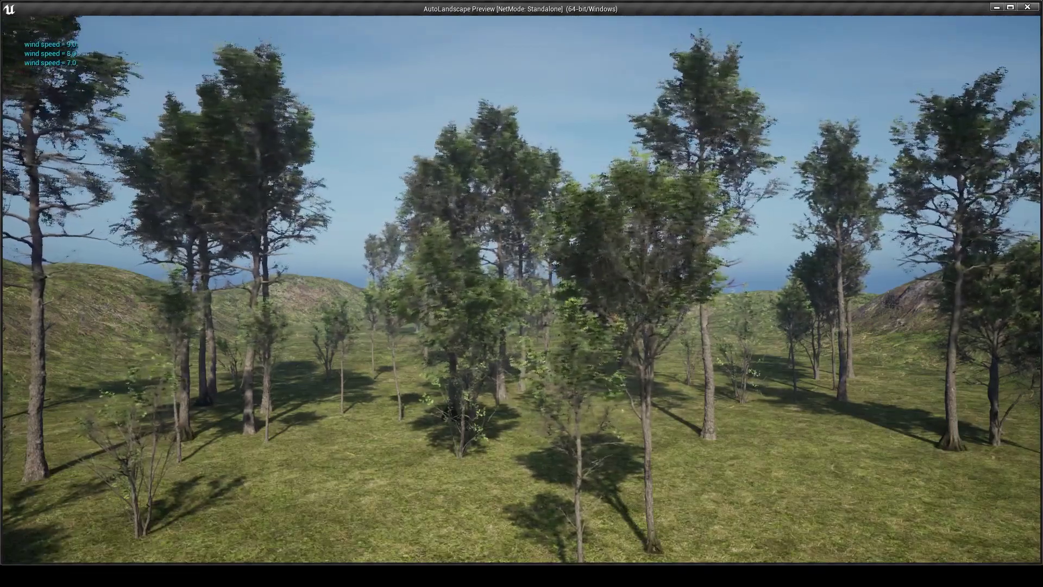
{"action": "scroll", "coordinate": [521, 293], "scroll_direction": "down", "scroll_amount": 11}
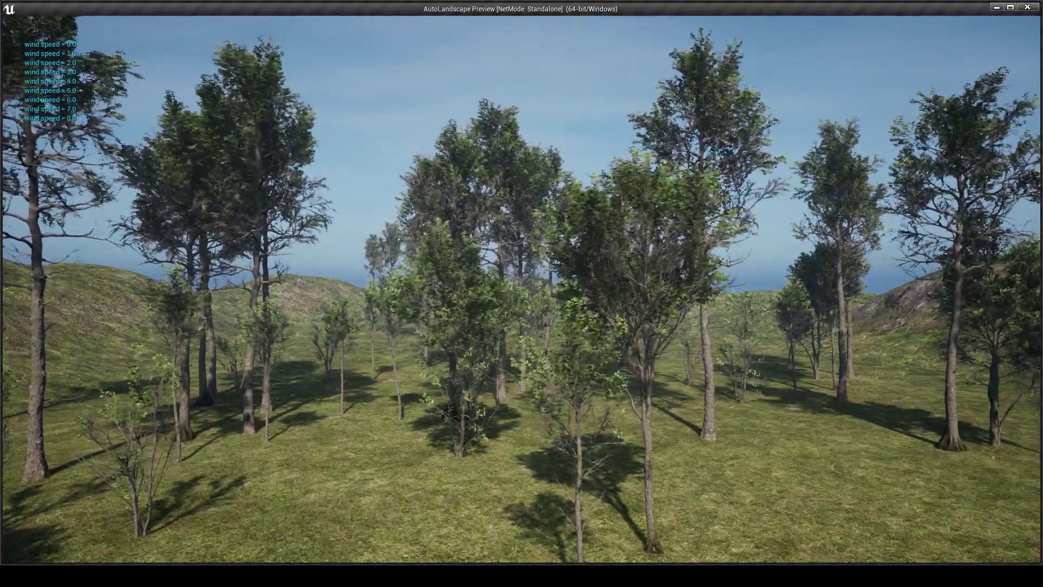
{"action": "scroll", "coordinate": [521, 293], "scroll_direction": "down", "scroll_amount": 3}
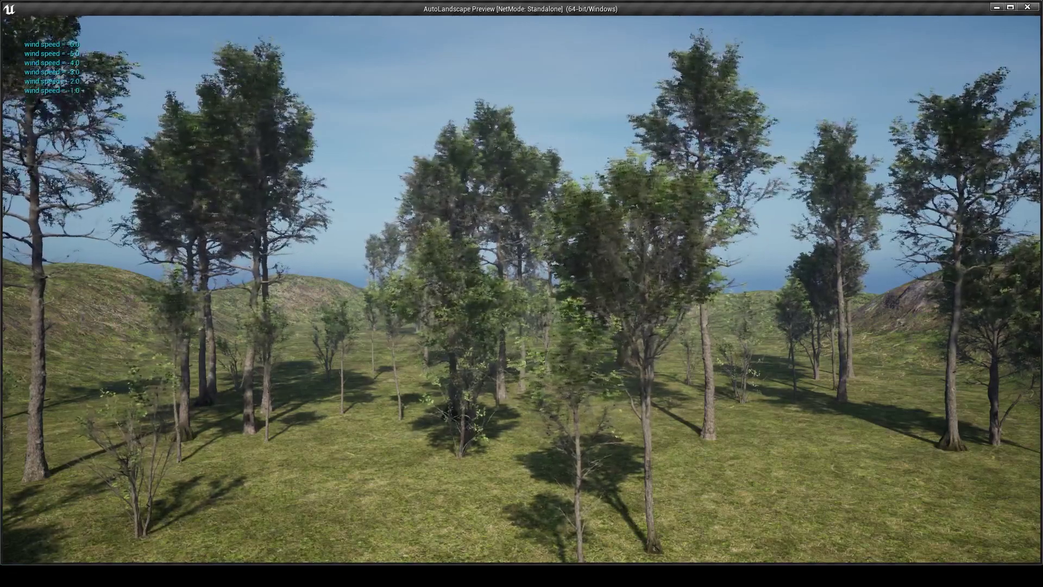
Fly deeper into the alder stand as season strength climbs to 40.0 and leaves turn yellow
{"action": "scroll", "coordinate": [521, 294], "scroll_direction": "up", "scroll_amount": 4}
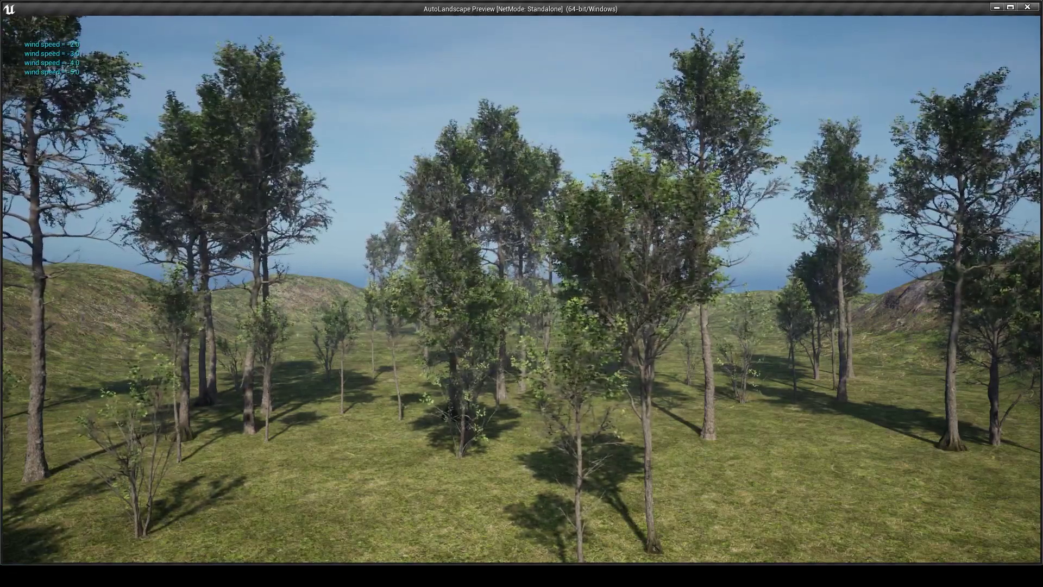
{"action": "scroll", "coordinate": [522, 293], "scroll_direction": "up", "scroll_amount": 1}
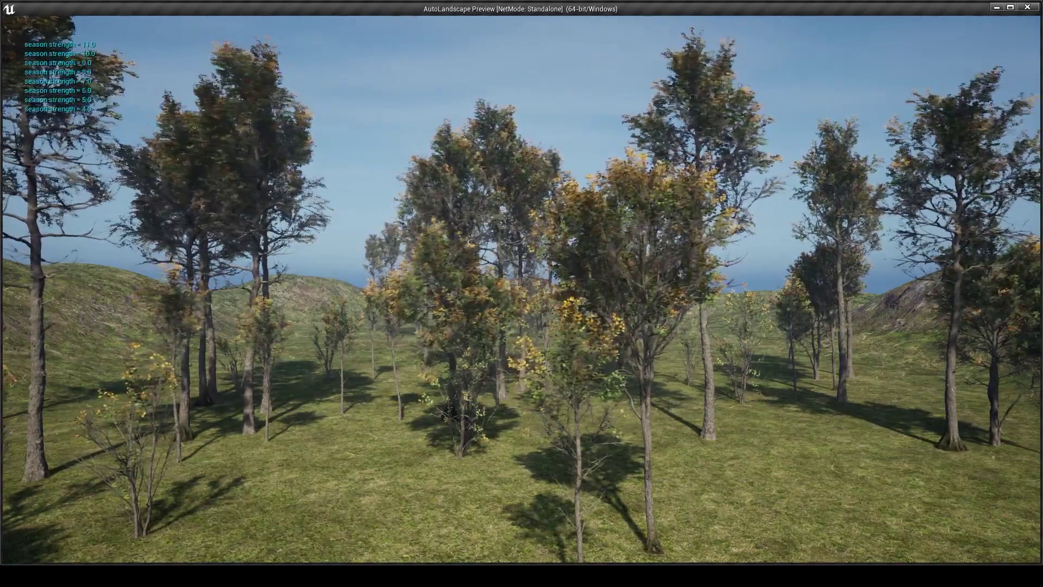
{"action": "scroll", "coordinate": [522, 293], "scroll_direction": "up", "scroll_amount": 9}
{"action": "key", "text": "w"}
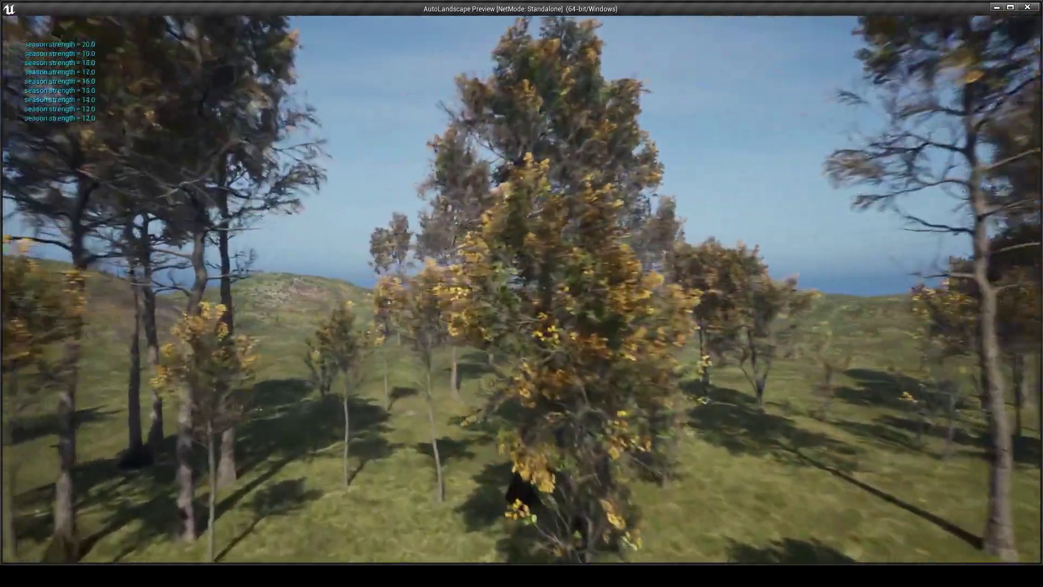
{"action": "scroll", "coordinate": [521, 293], "scroll_direction": "up", "scroll_amount": 9}
{"action": "key", "text": "w"}
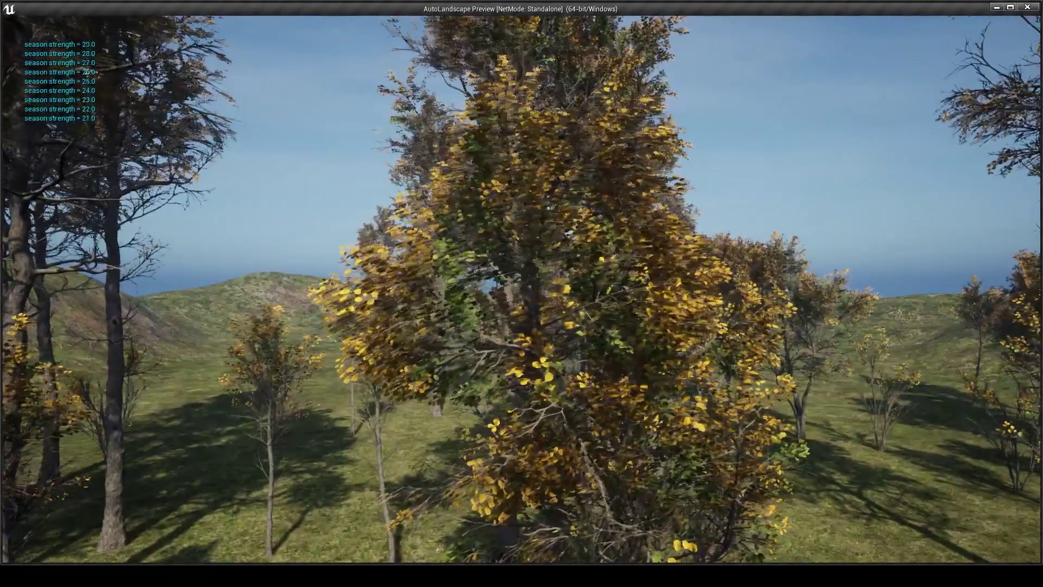
{"action": "scroll", "coordinate": [522, 294], "scroll_direction": "up", "scroll_amount": 8}
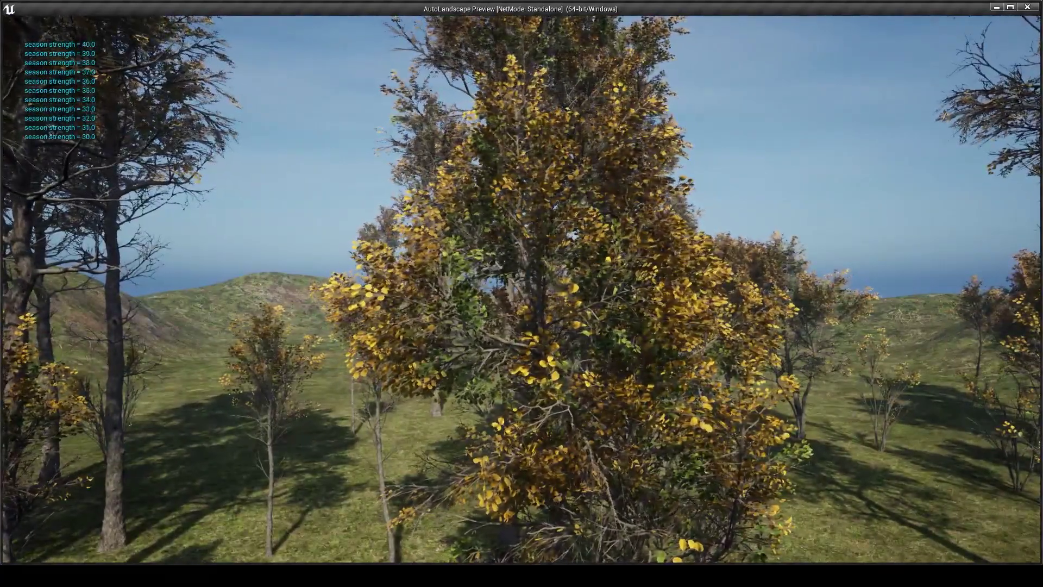